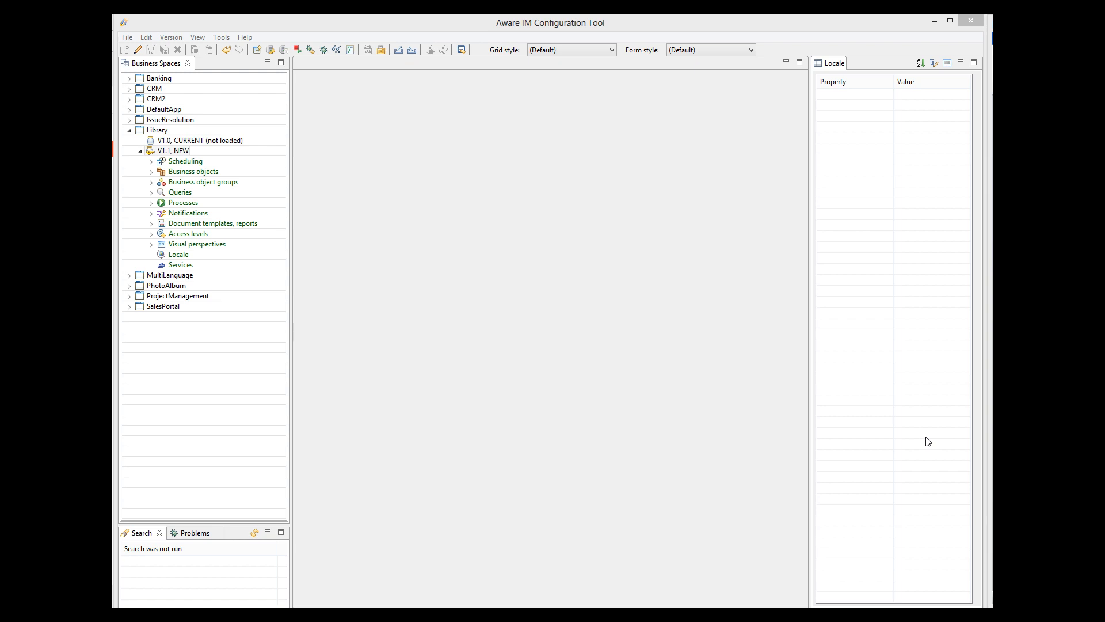
Step: Open ReceivedEmail's attributes and check that State defaults to Unread with choices Read and Unread
click(151, 172)
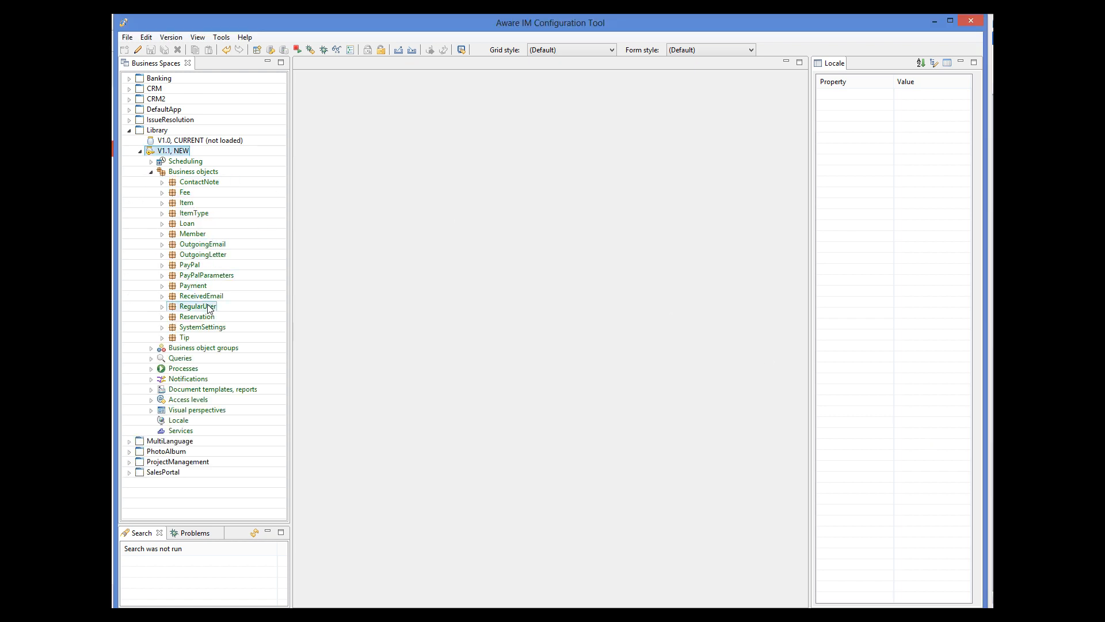
double_click(201, 296)
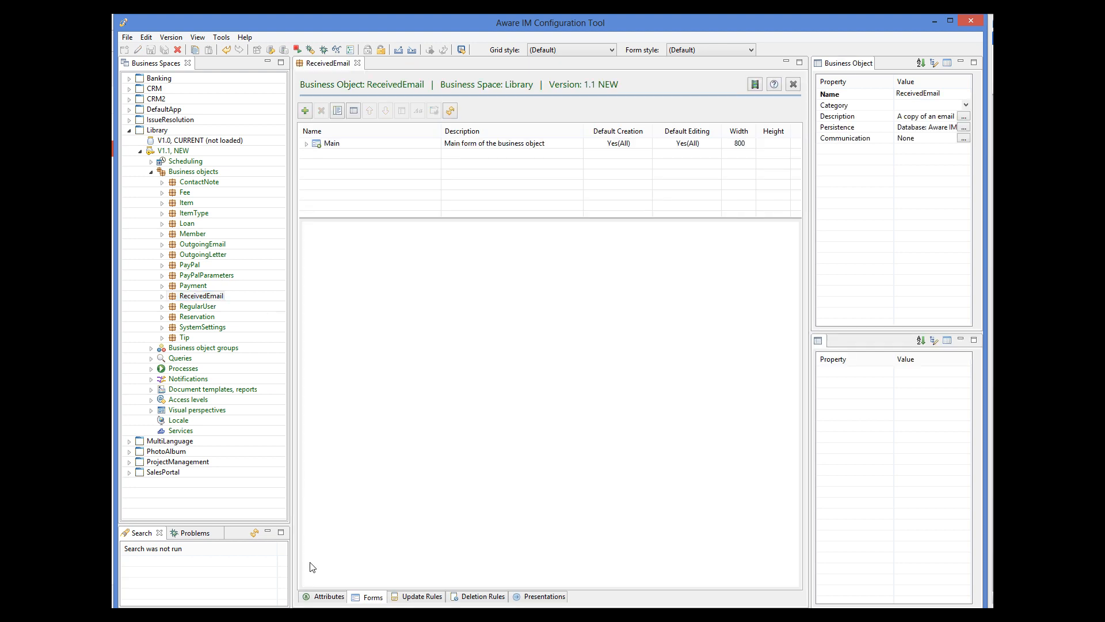
click(338, 599)
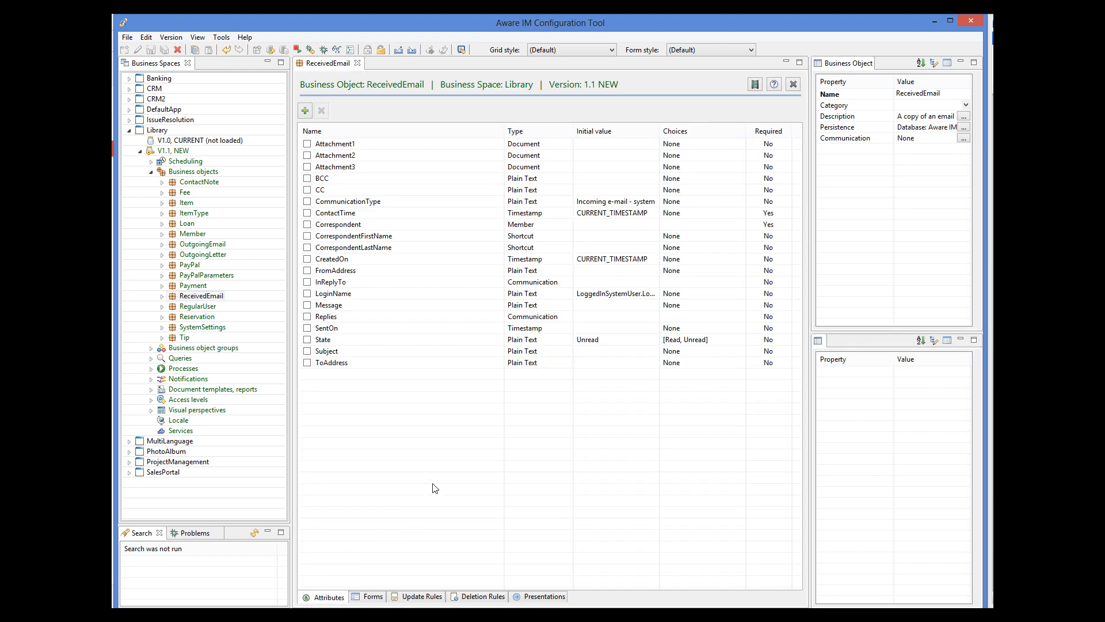
click(324, 340)
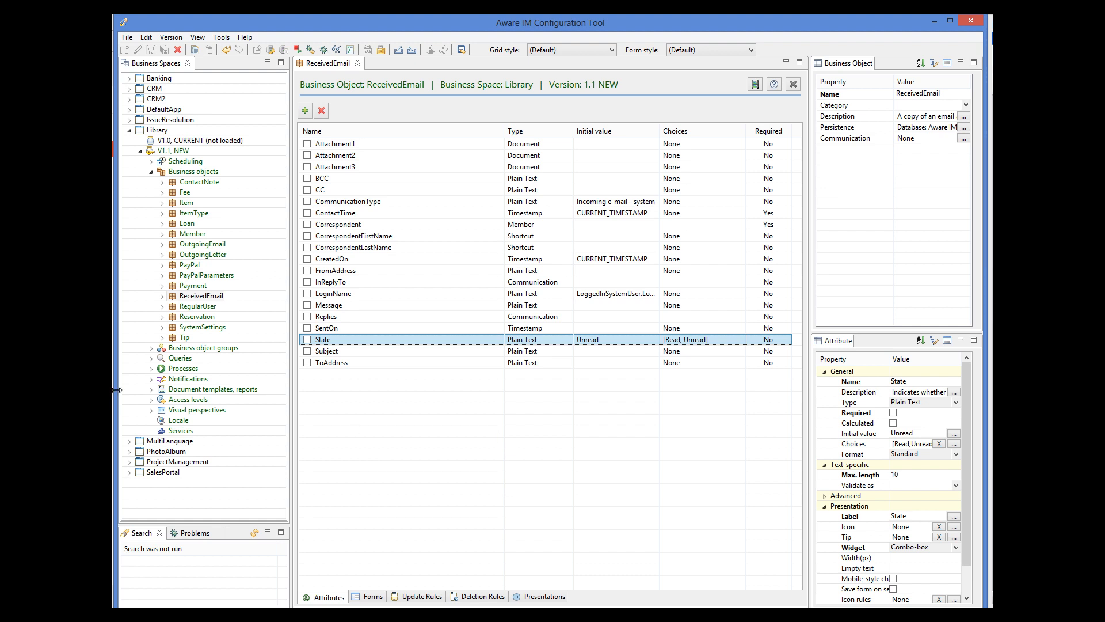
click(153, 370)
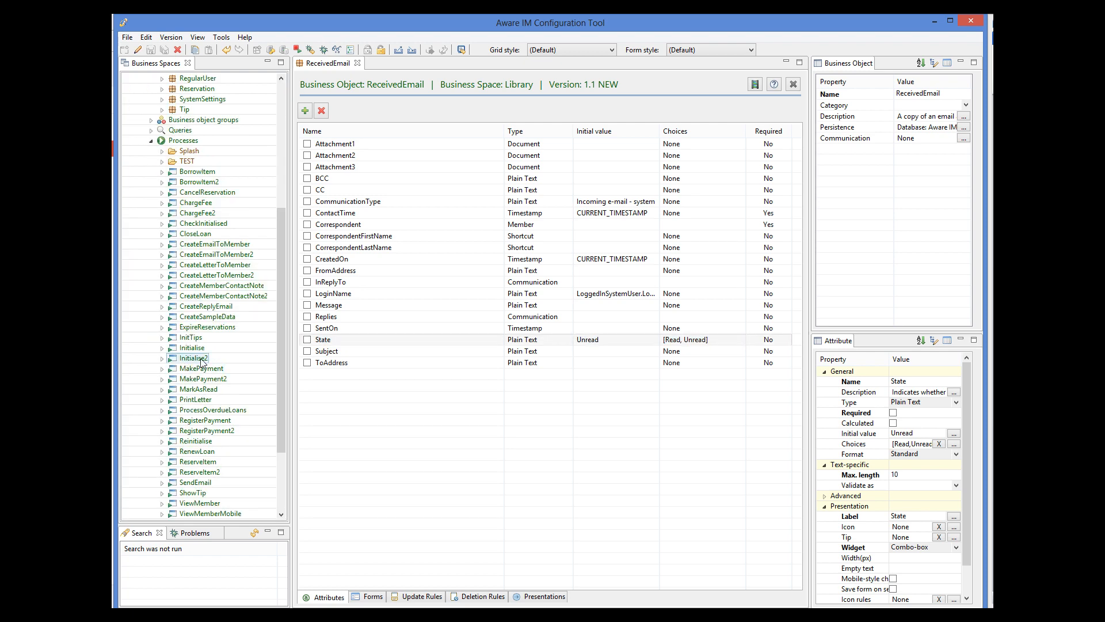
Step: Check that the MarkAsRead process rule sets ReceivedEmail.State to 'Read', then return to ReceivedEmail
double_click(207, 390)
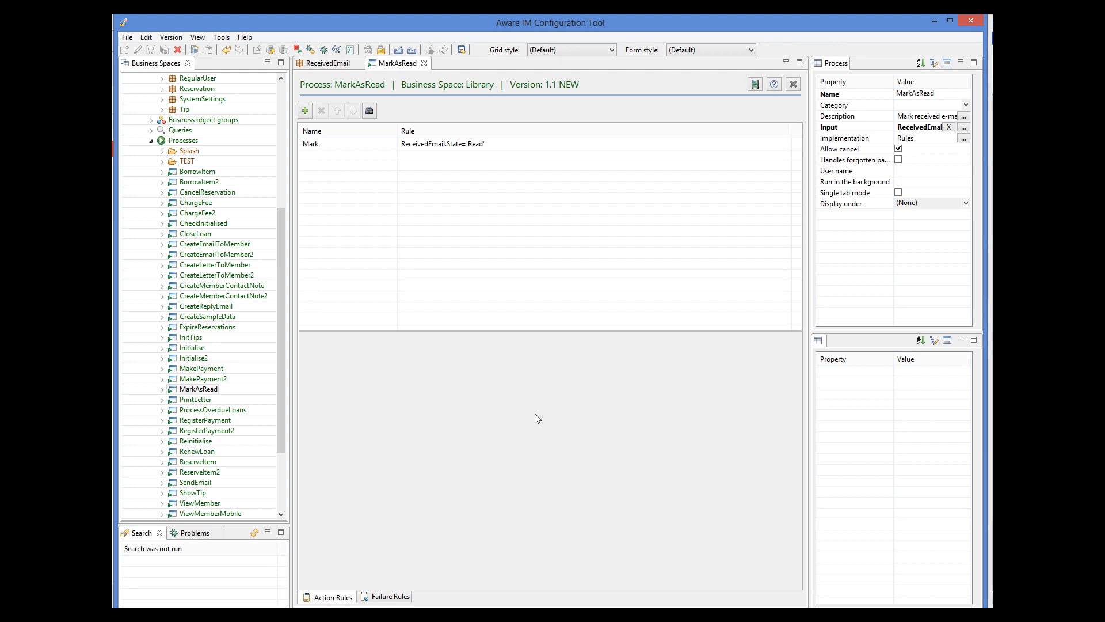
click(321, 67)
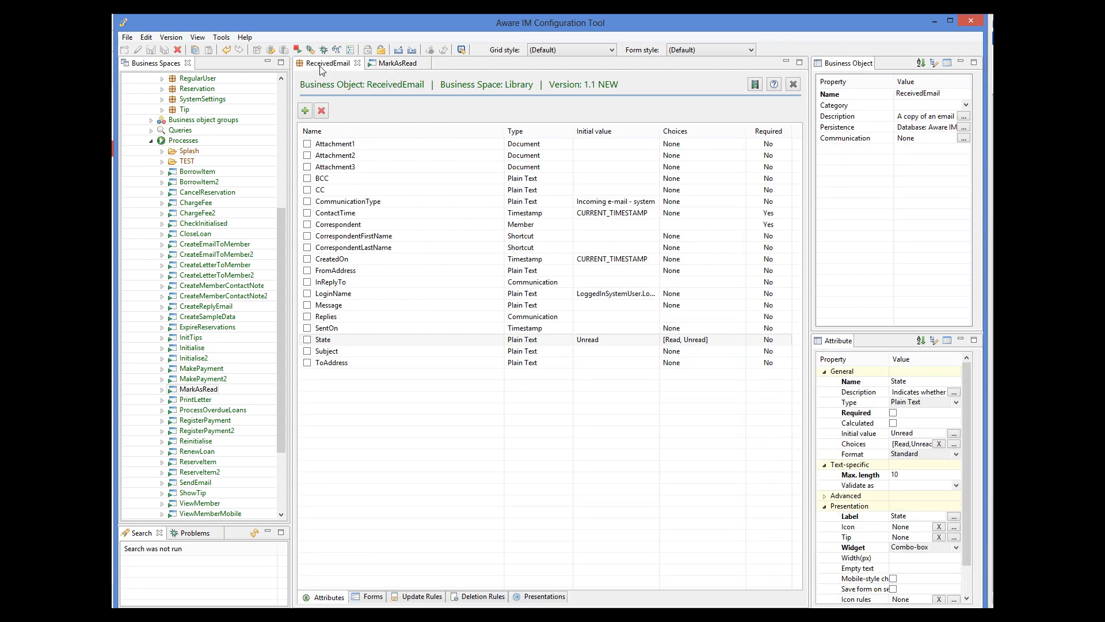
Step: Check that the Main form's Mark as read panel operation runs the MarkAsRead process, without changes
click(376, 598)
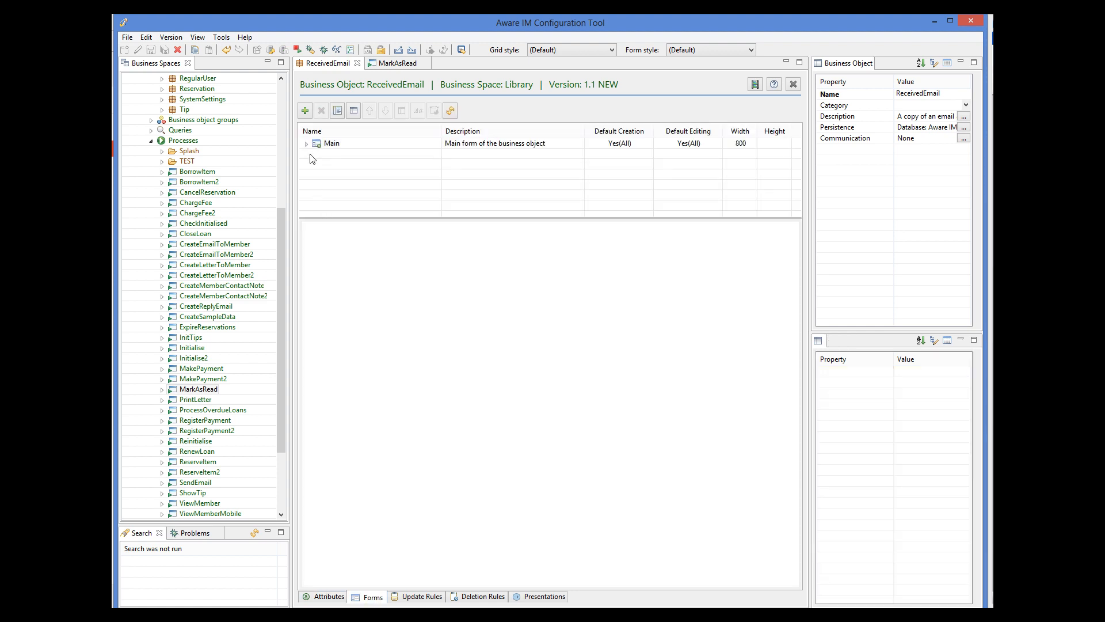
click(330, 144)
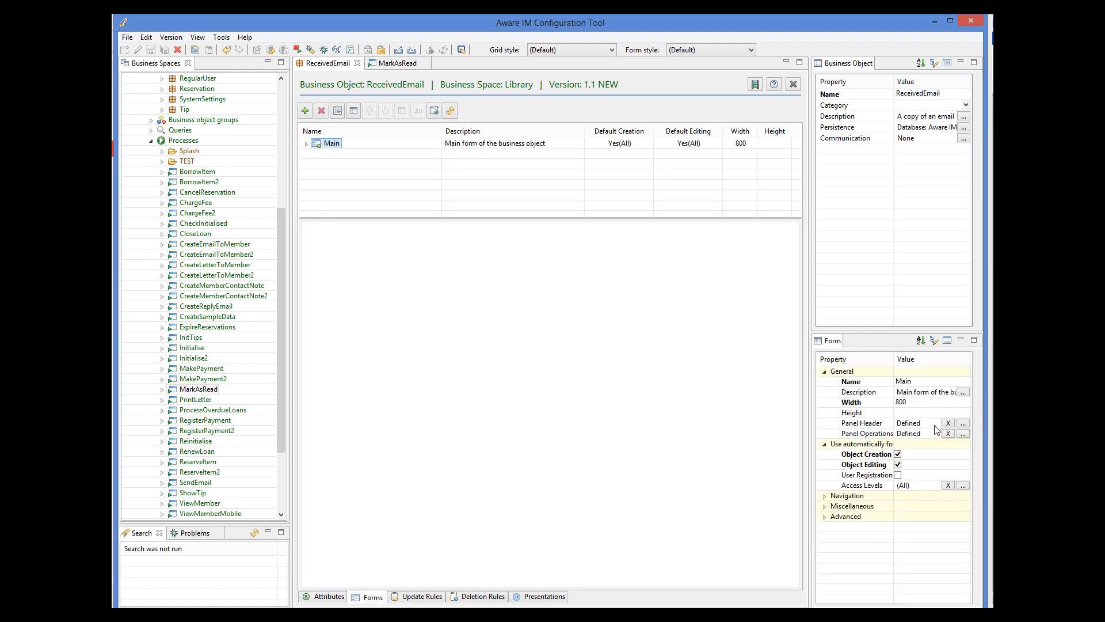
click(964, 433)
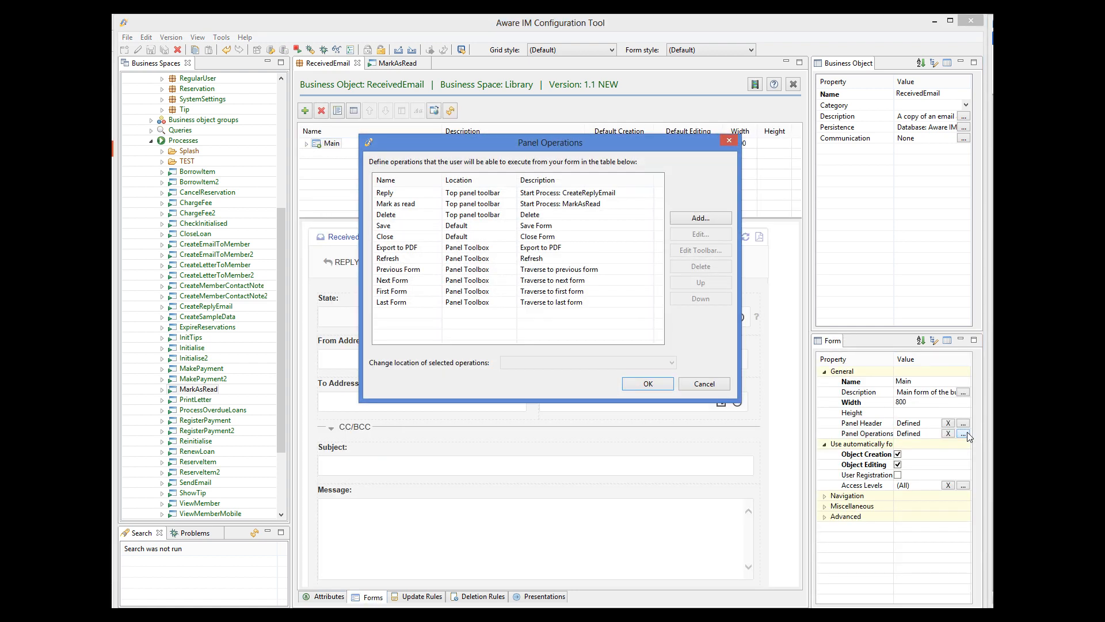
click(382, 205)
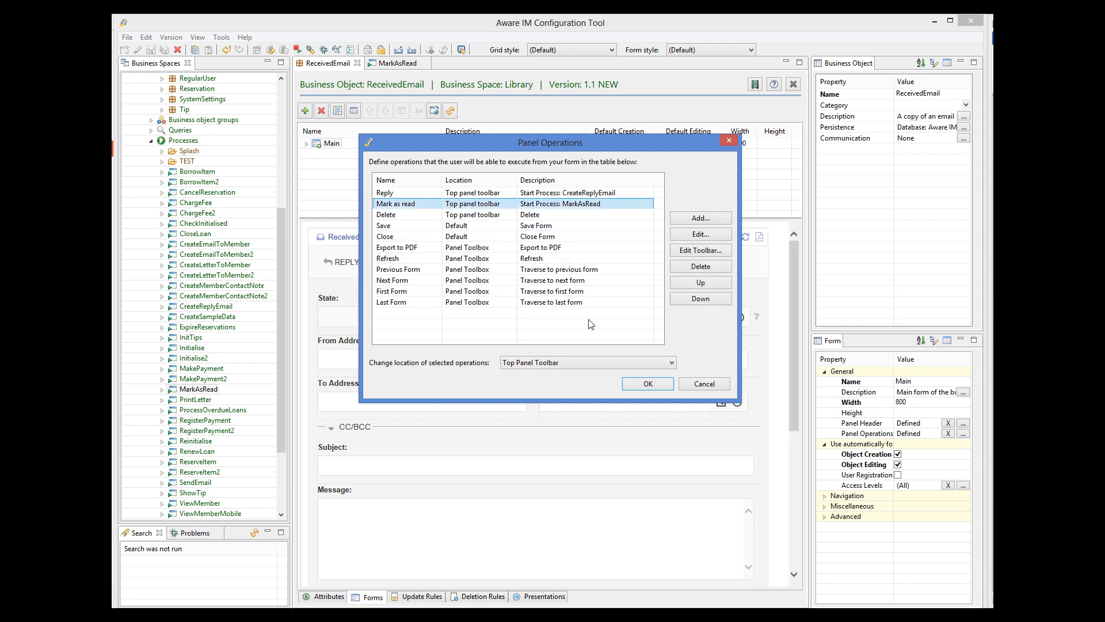
click(702, 386)
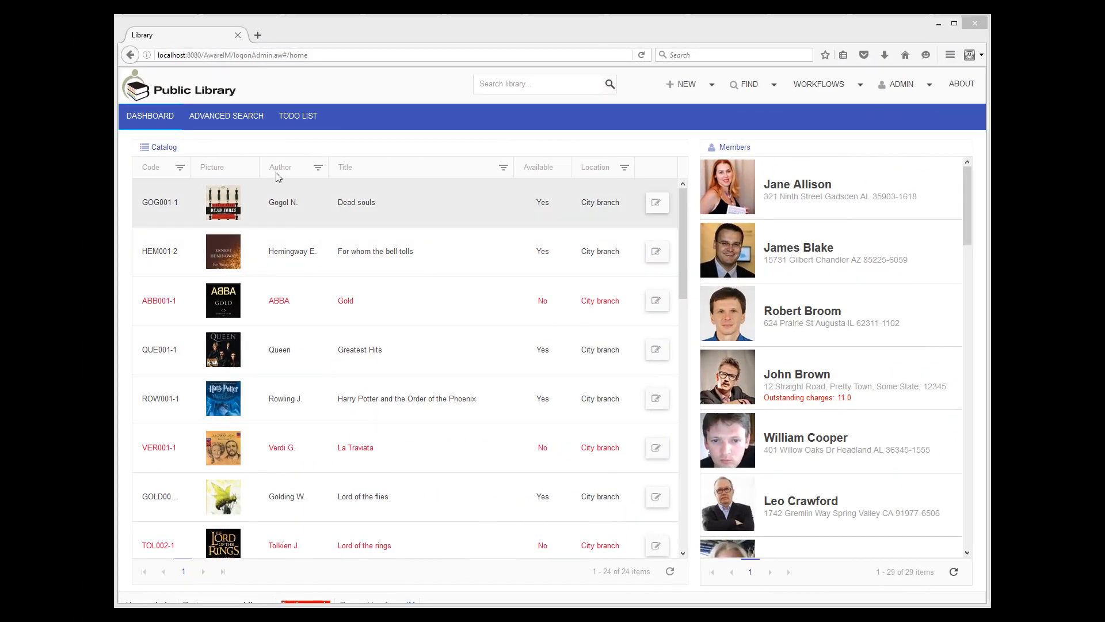
Step: On the TODO LIST, open the unread payment reminder email and mark it as read
click(295, 116)
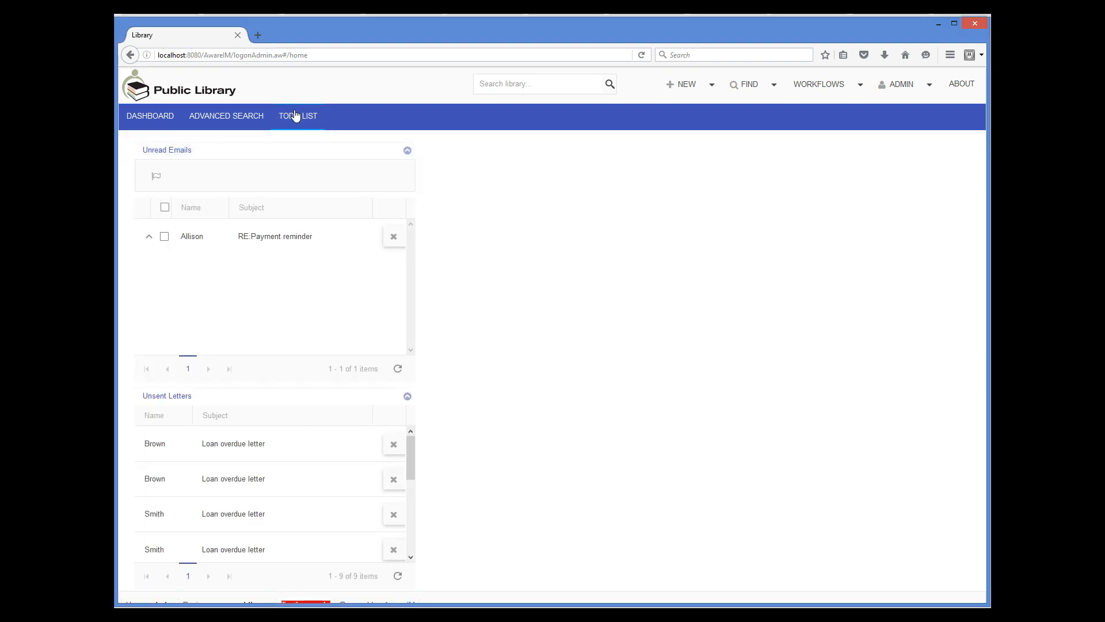
click(258, 237)
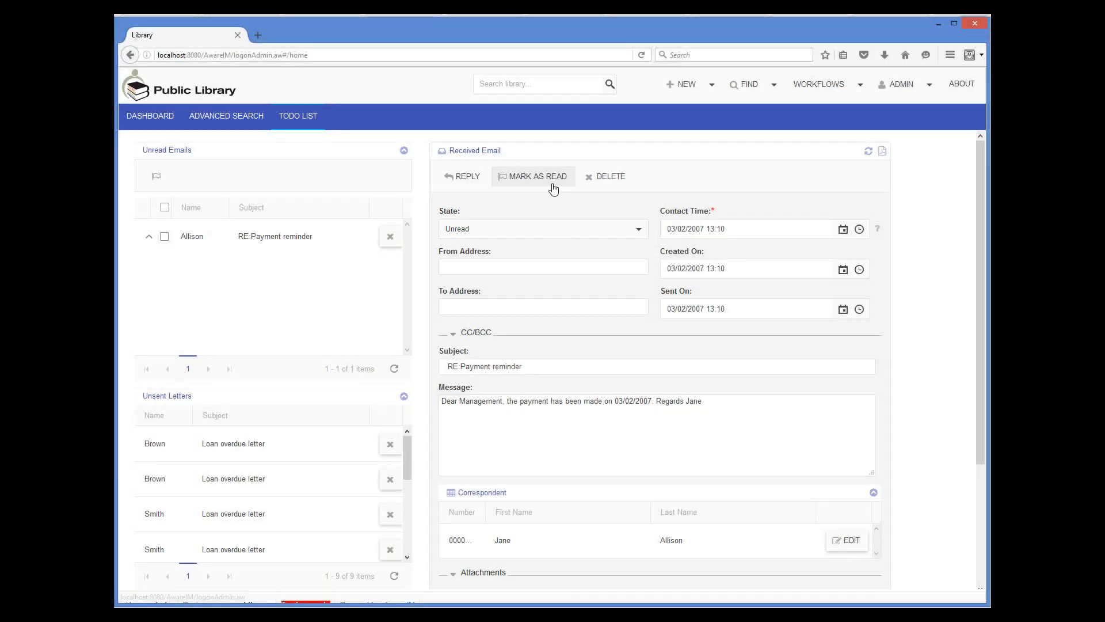
click(553, 189)
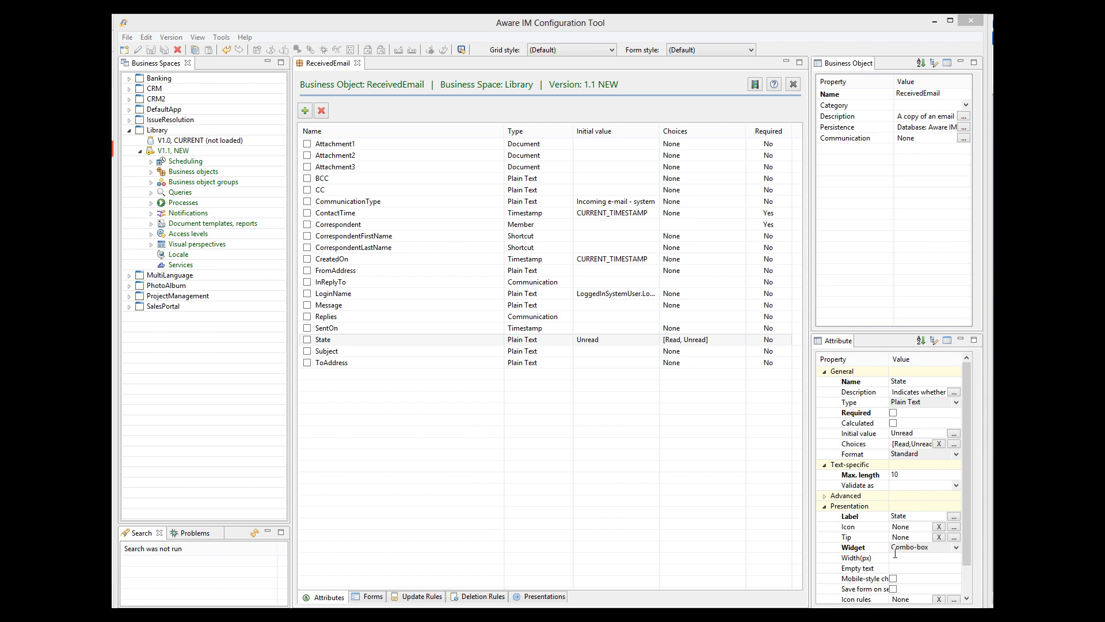
Step: Inspect the Main form's Mark as read operation settings, including No auto-refresh, without changes
click(371, 598)
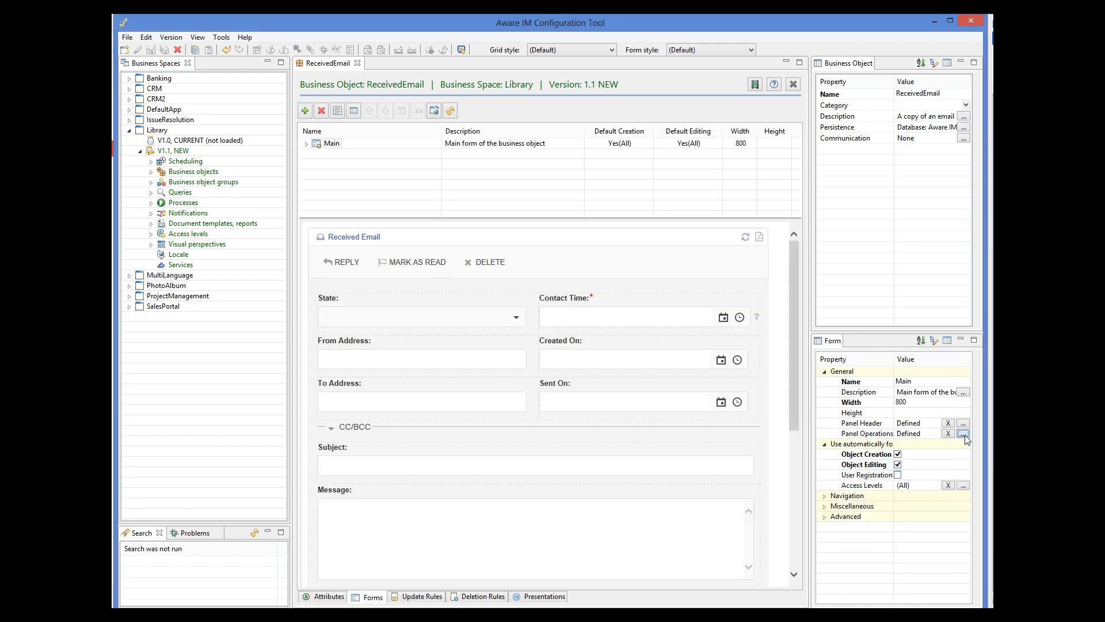
click(963, 434)
click(461, 204)
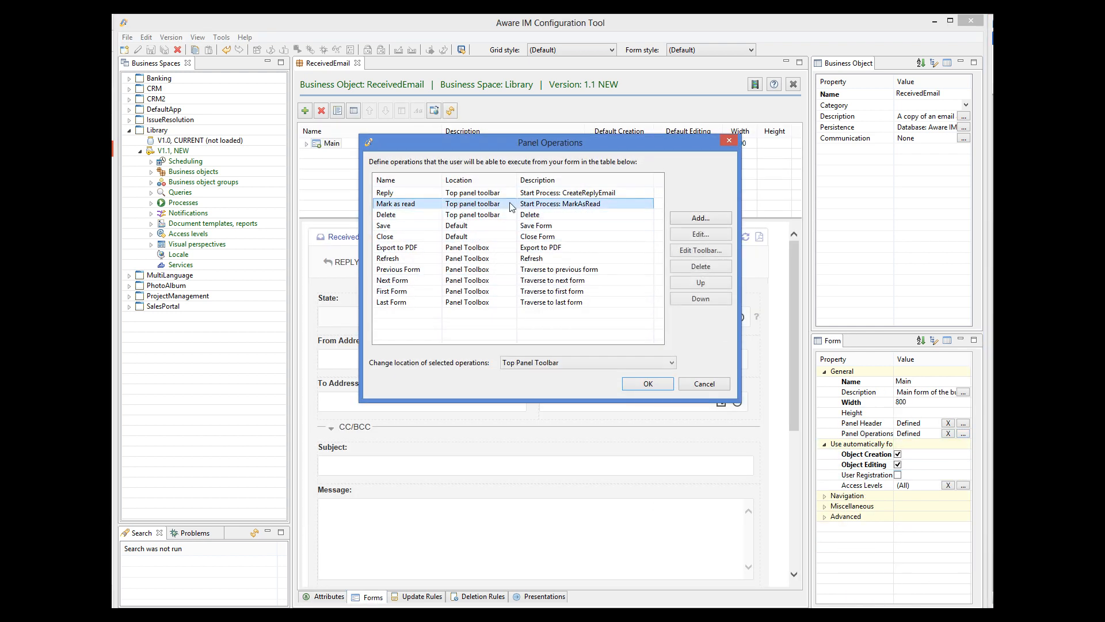
click(691, 236)
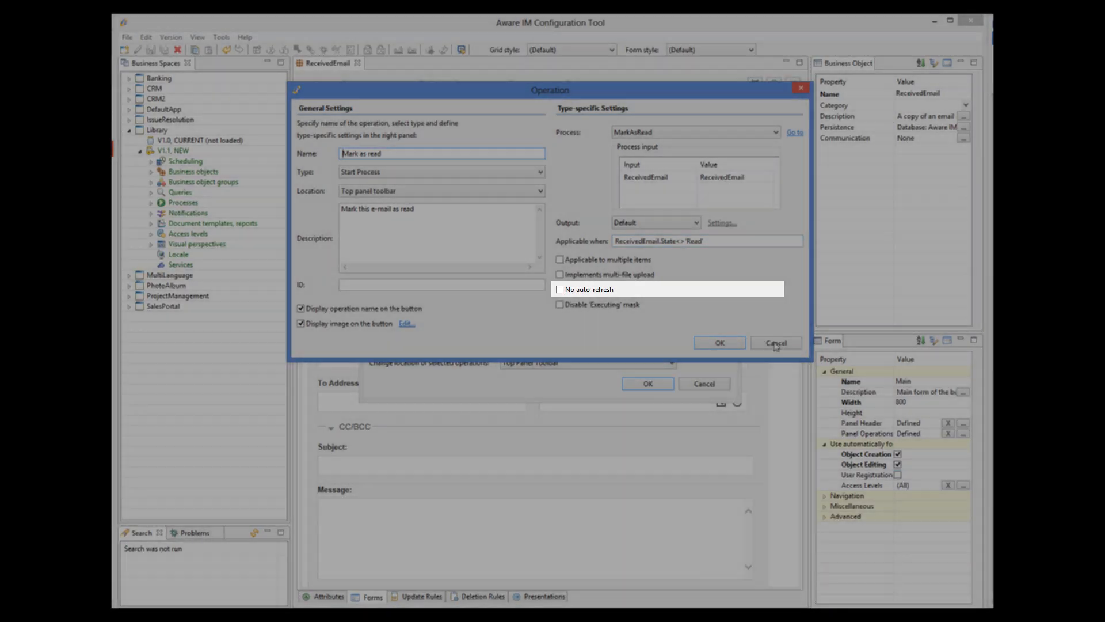
click(776, 342)
click(718, 388)
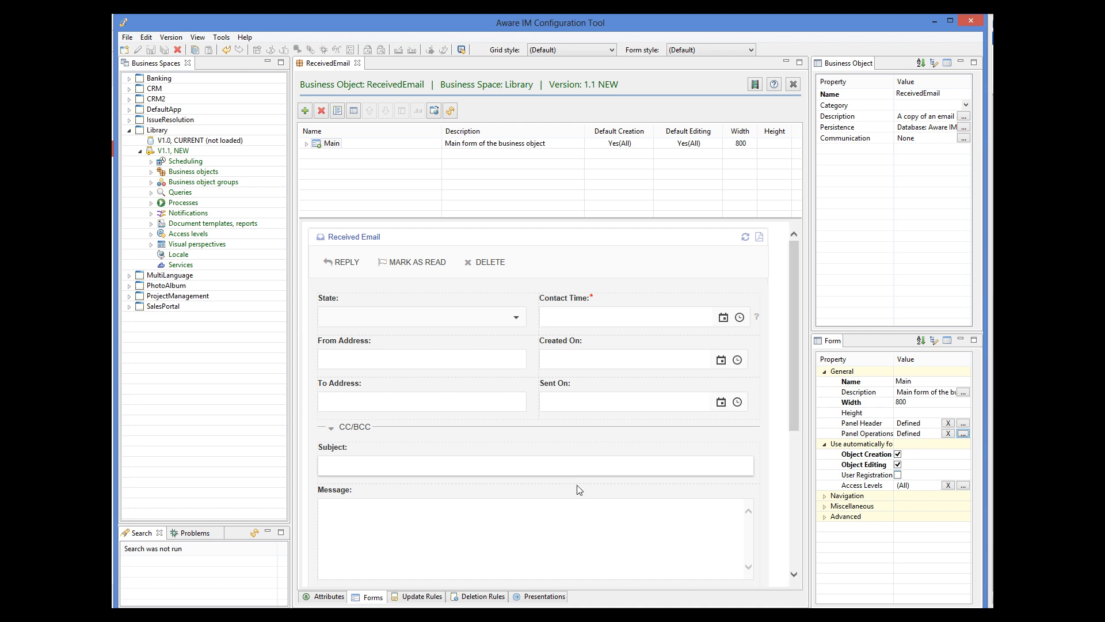
Step: Close ReceivedEmail and open the MultiLanguage query 'Regular User - all'
click(357, 64)
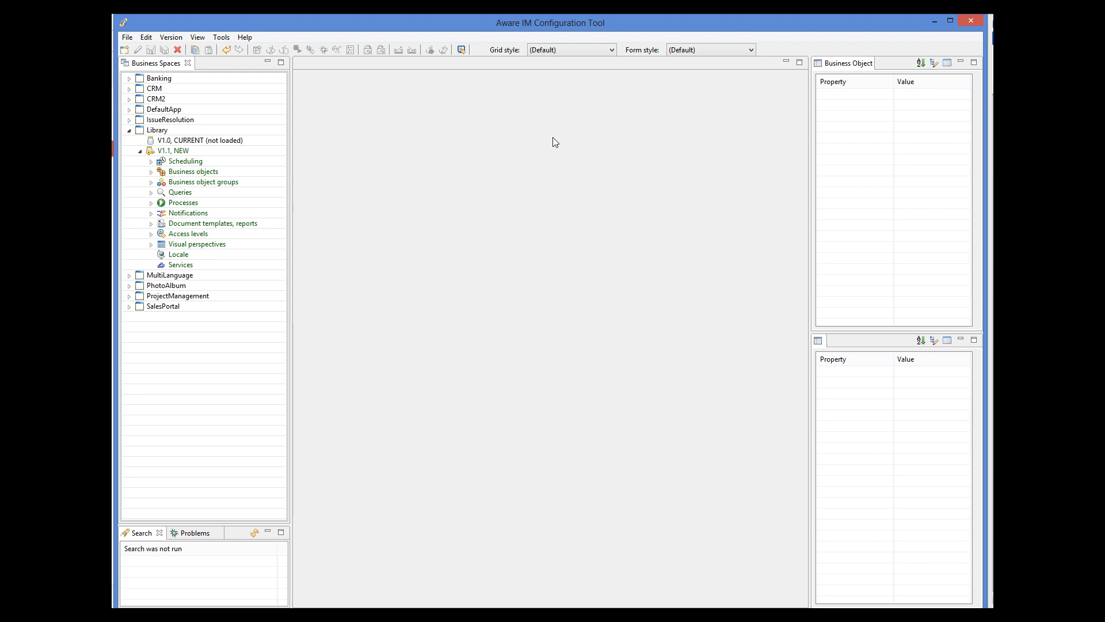
click(129, 130)
click(129, 141)
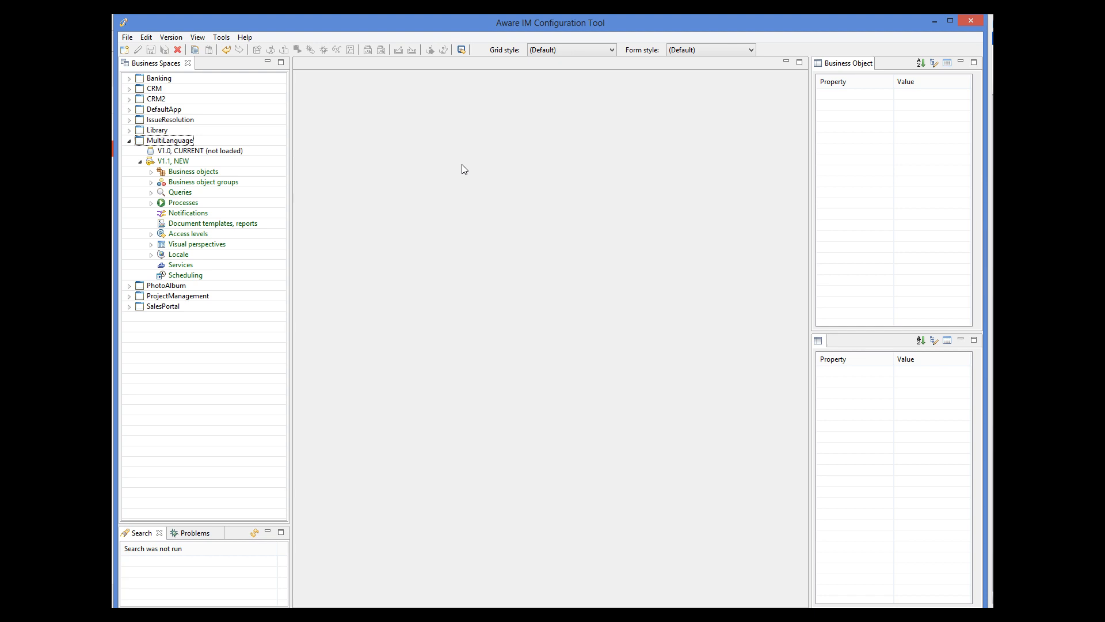
click(152, 193)
double_click(194, 203)
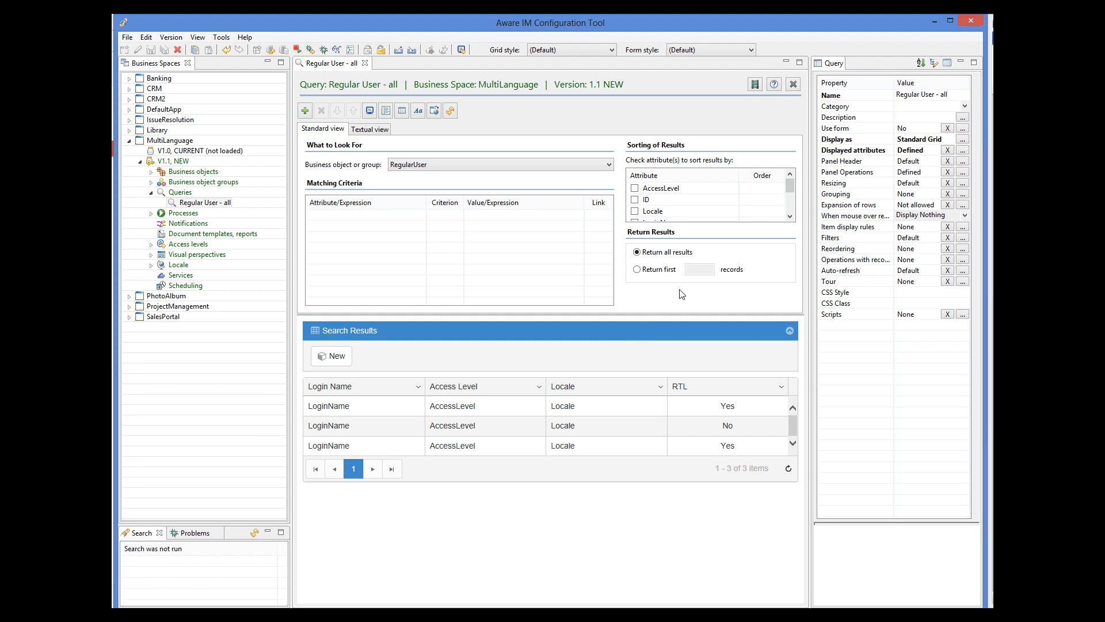
Step: Inspect the query's New panel operation without making changes
click(966, 172)
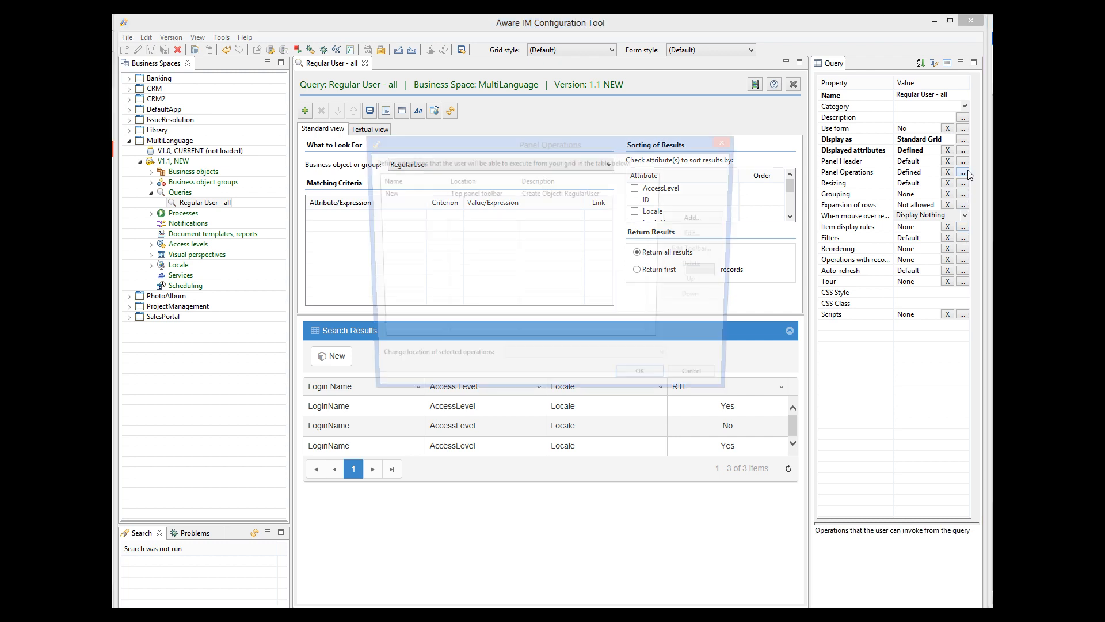
click(499, 197)
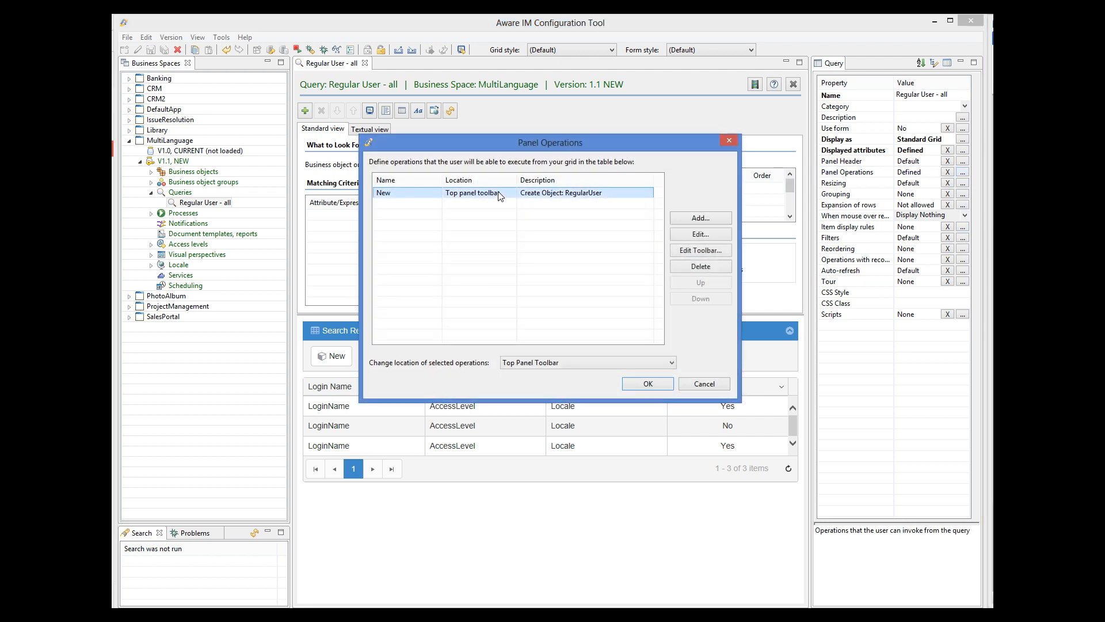
click(705, 384)
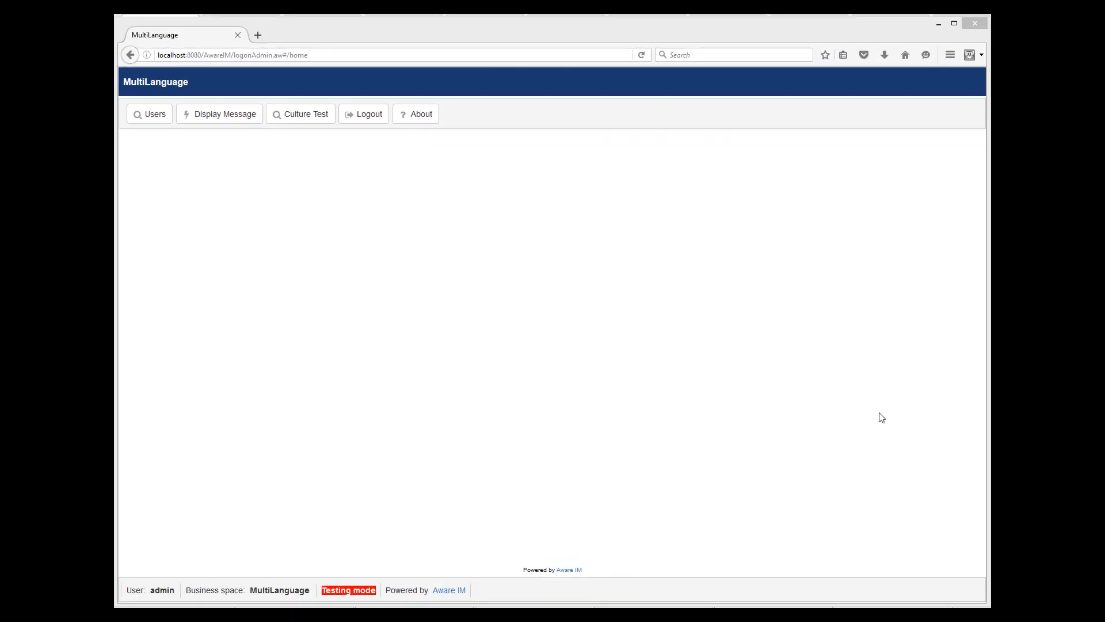
Step: In Users, start a new user with login john and a password, then submit
click(138, 118)
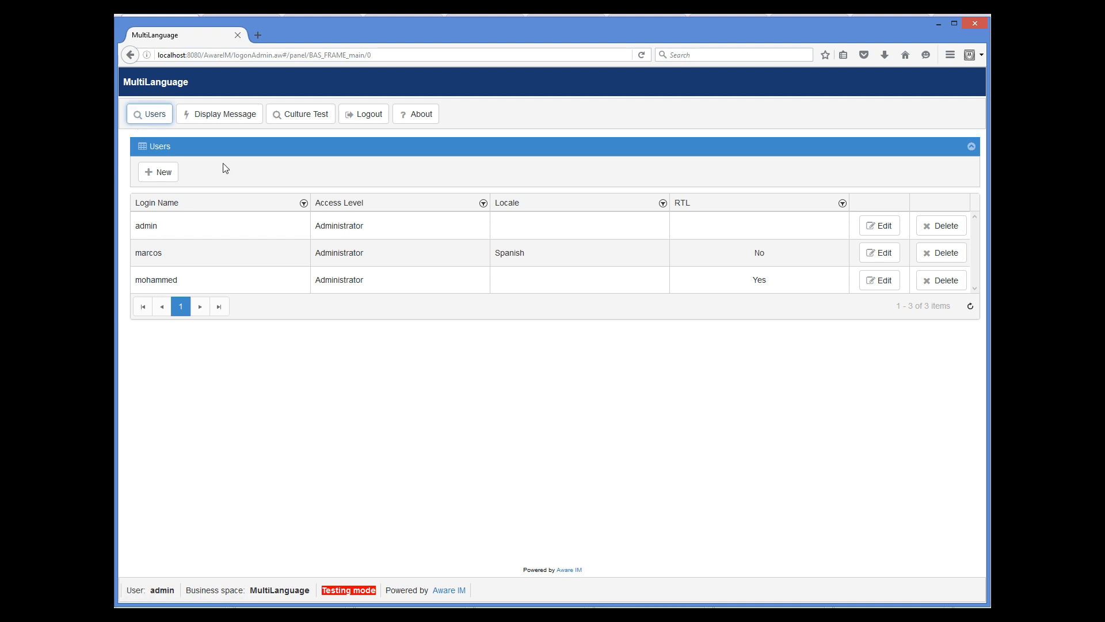
click(156, 173)
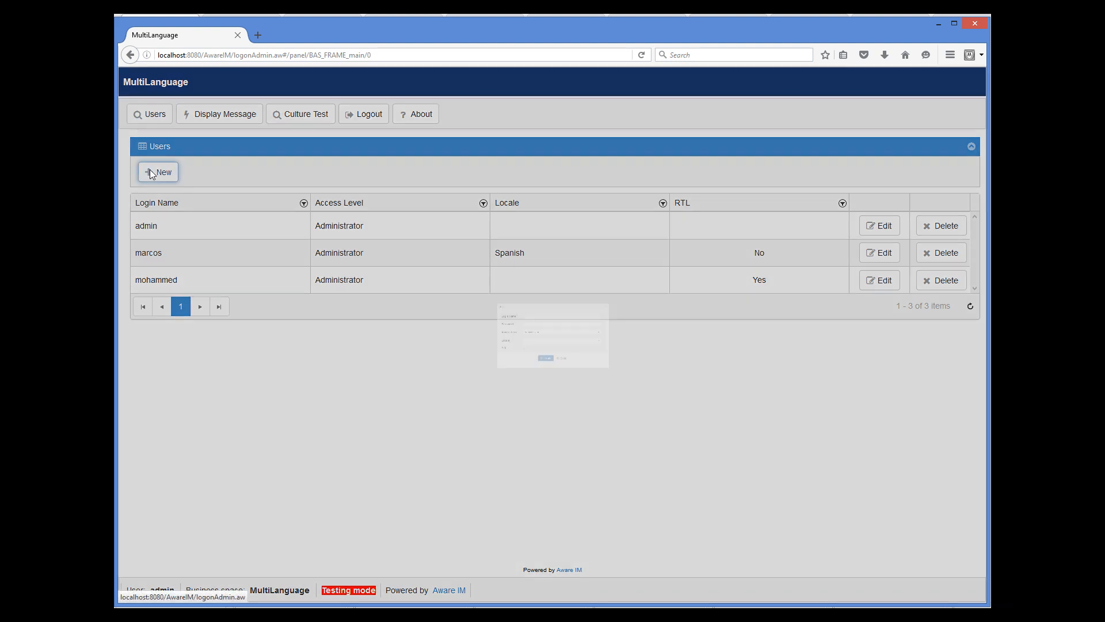
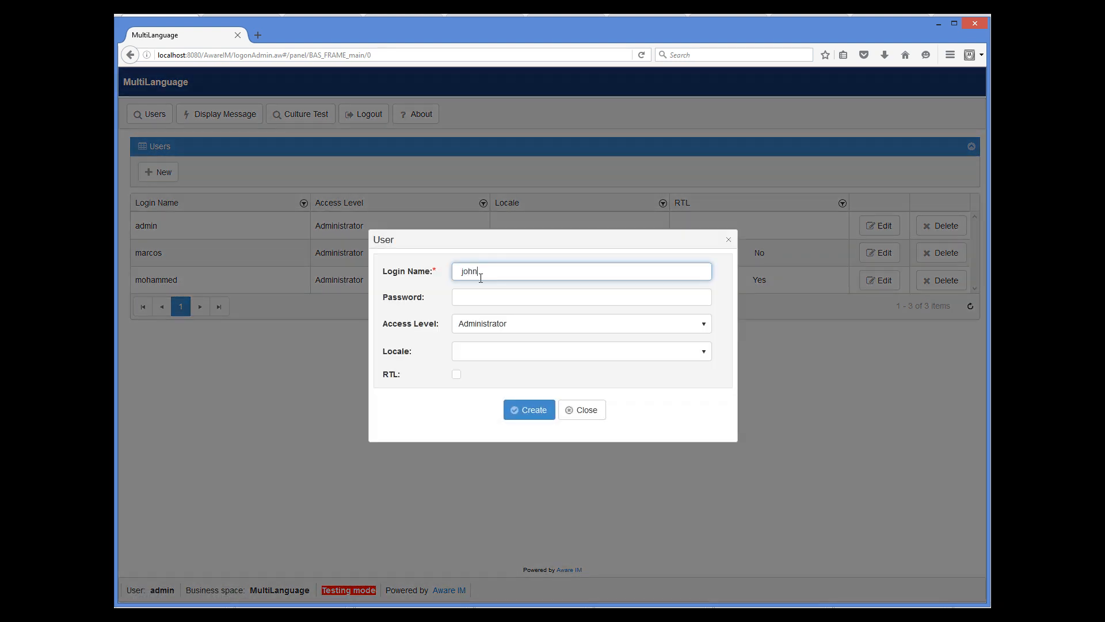
key(Tab)
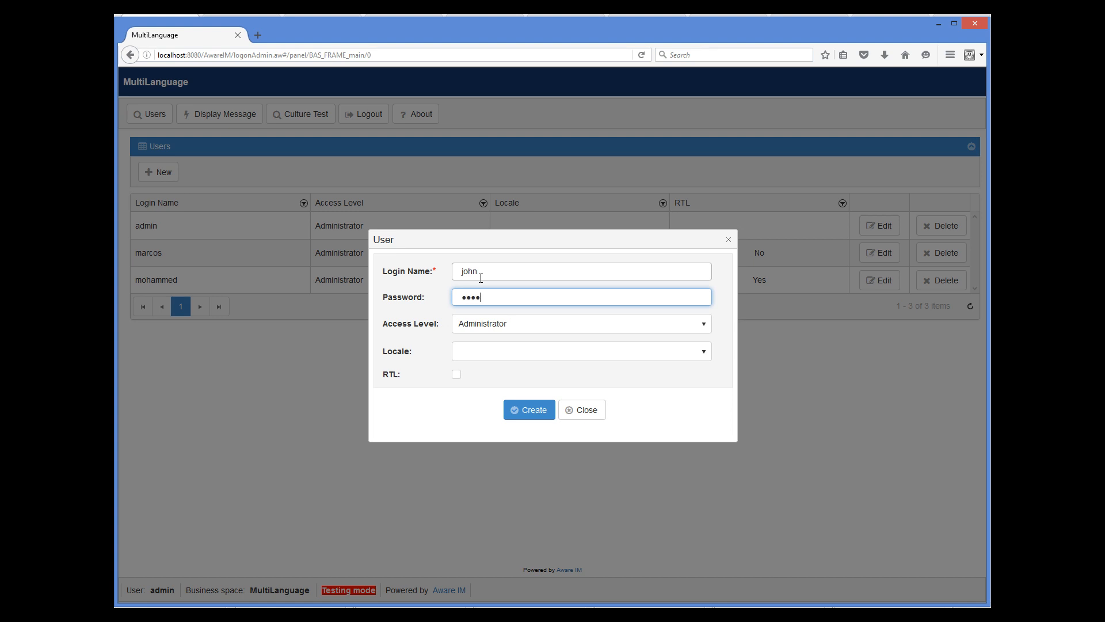
click(532, 410)
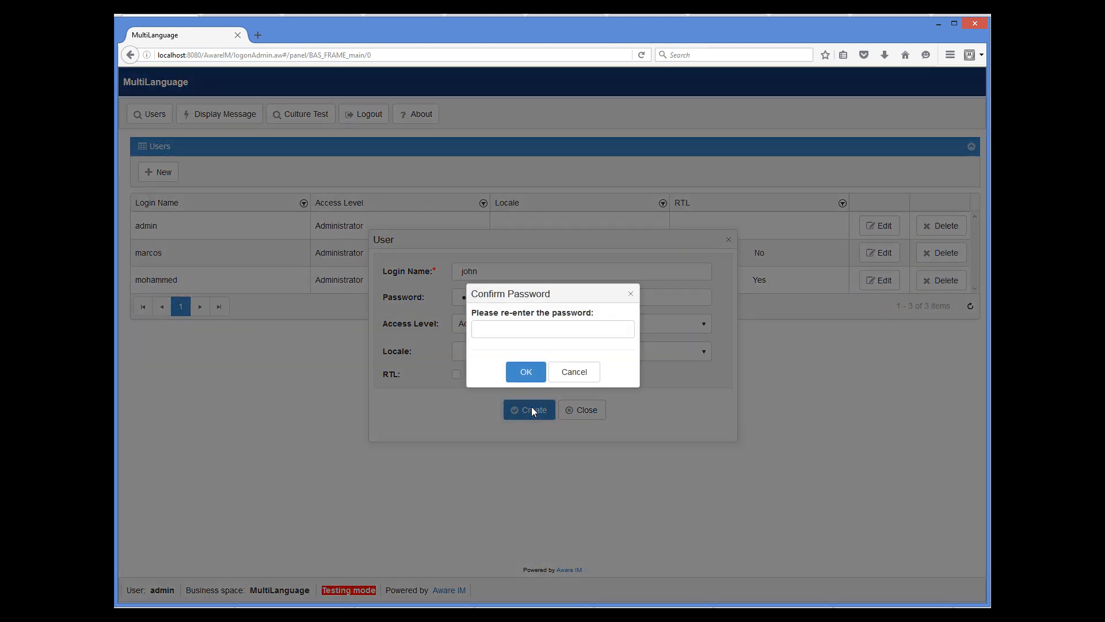
Step: Confirm the password, save user john, and refresh the Users grid
click(498, 328)
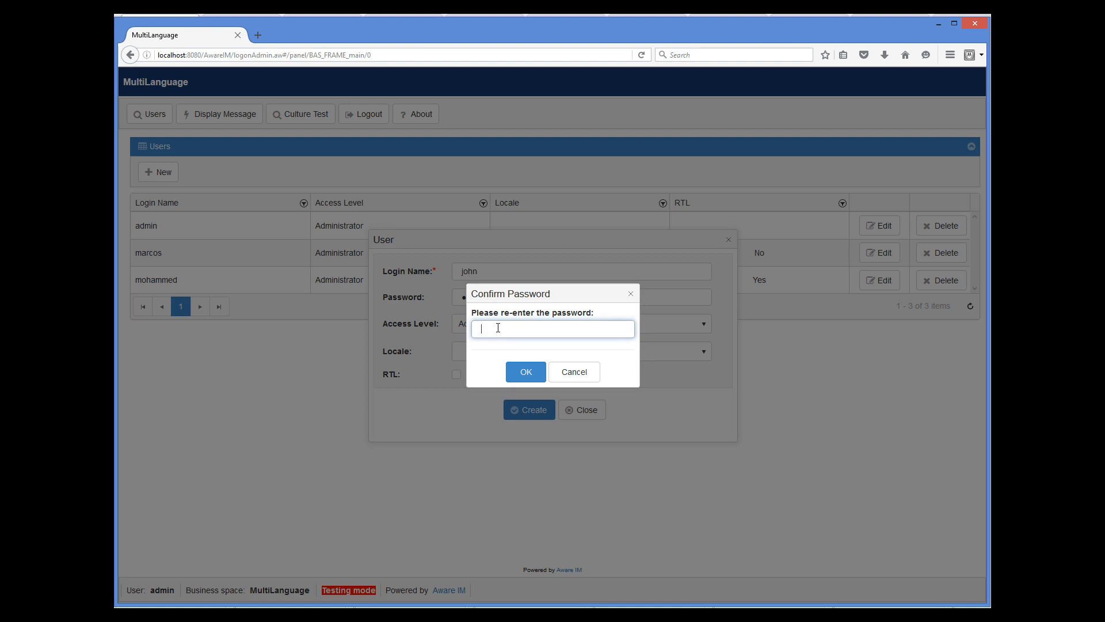
text(john)
click(524, 372)
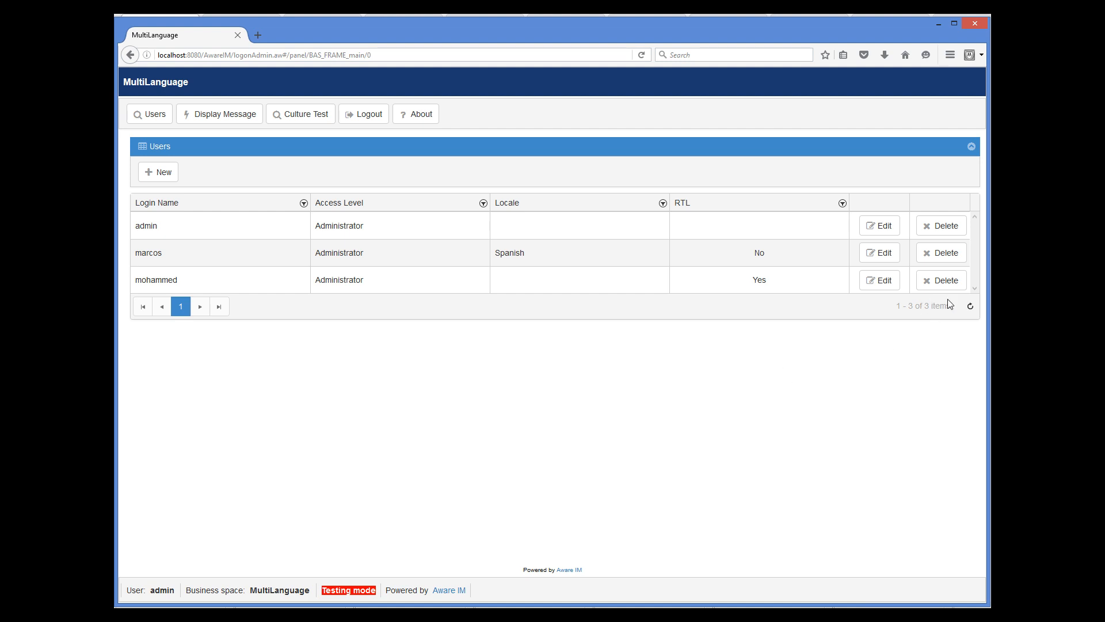
click(969, 305)
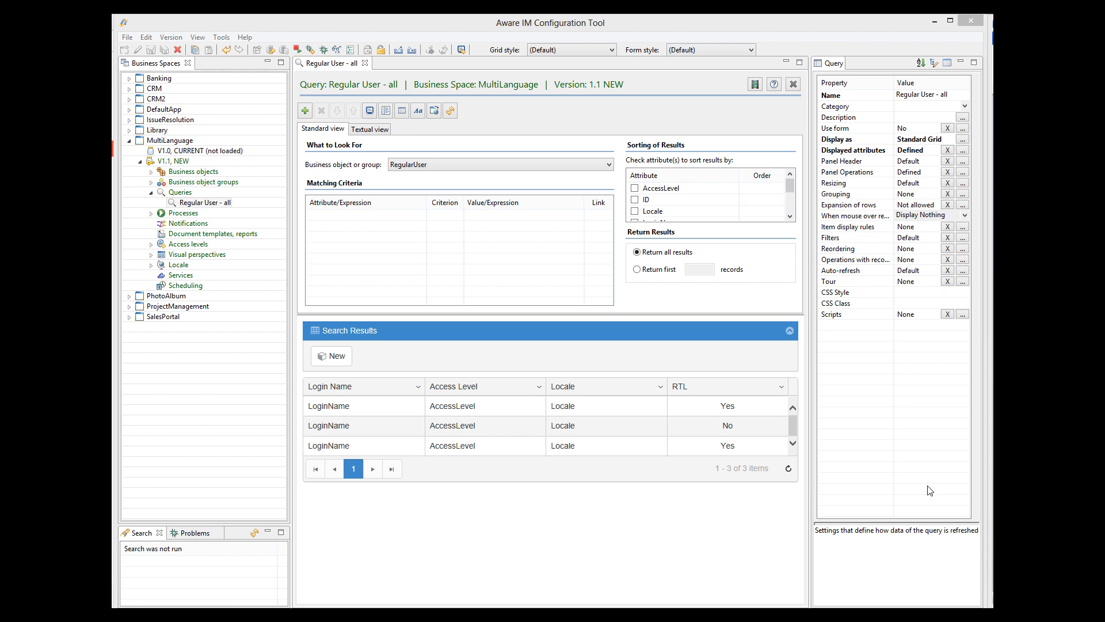
Step: Add RegularUser as the query's auto-refresh trigger and save 'Regular User - all'
click(962, 270)
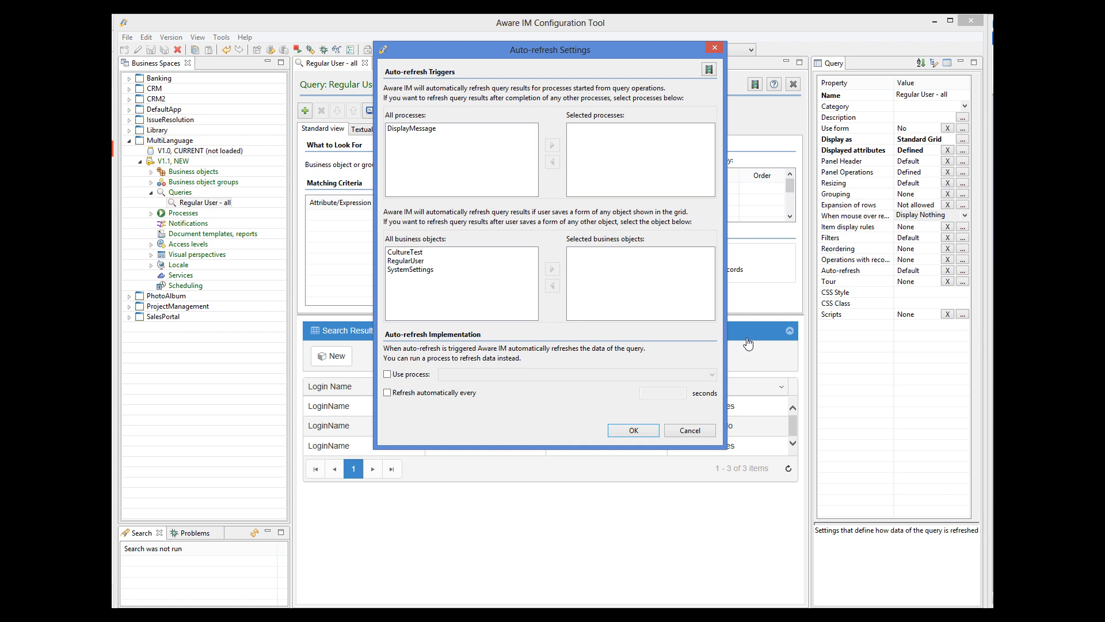
click(417, 262)
click(552, 268)
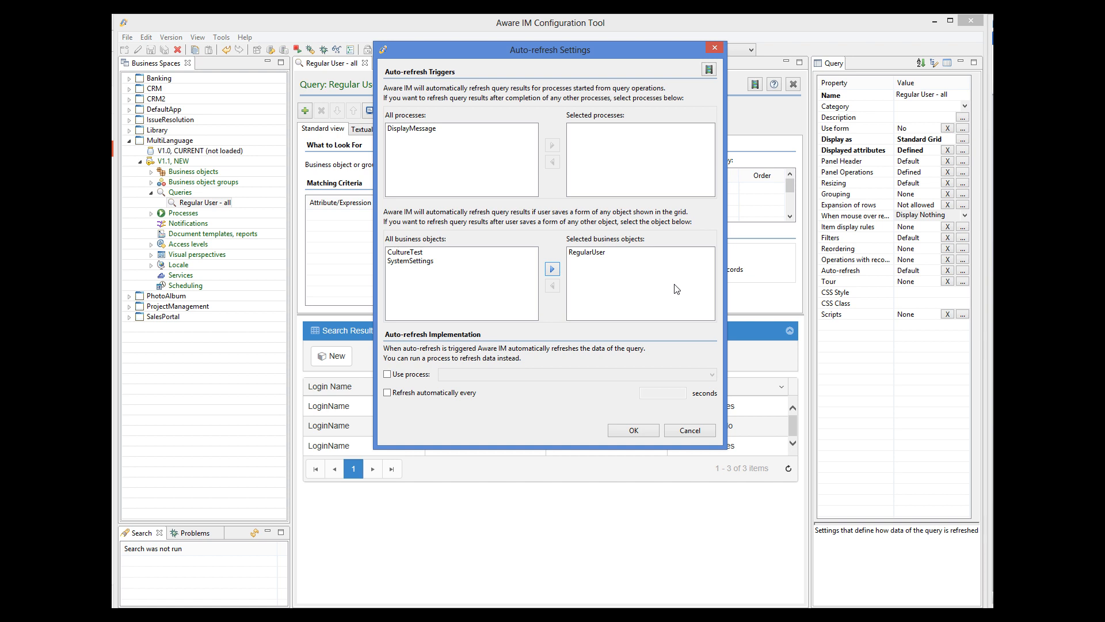
click(654, 431)
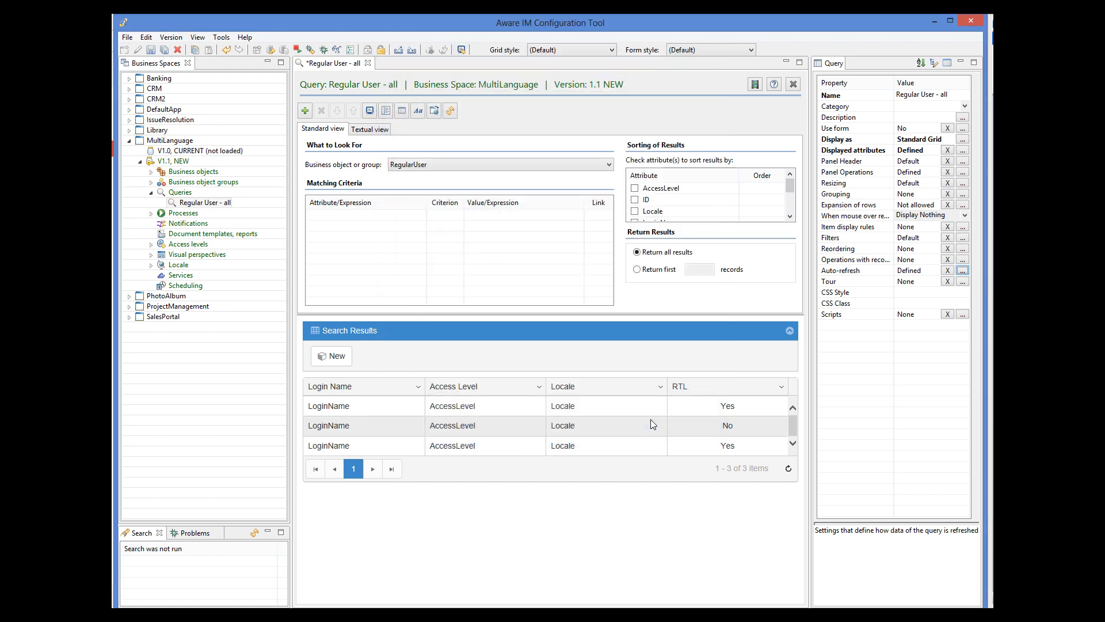
click(152, 50)
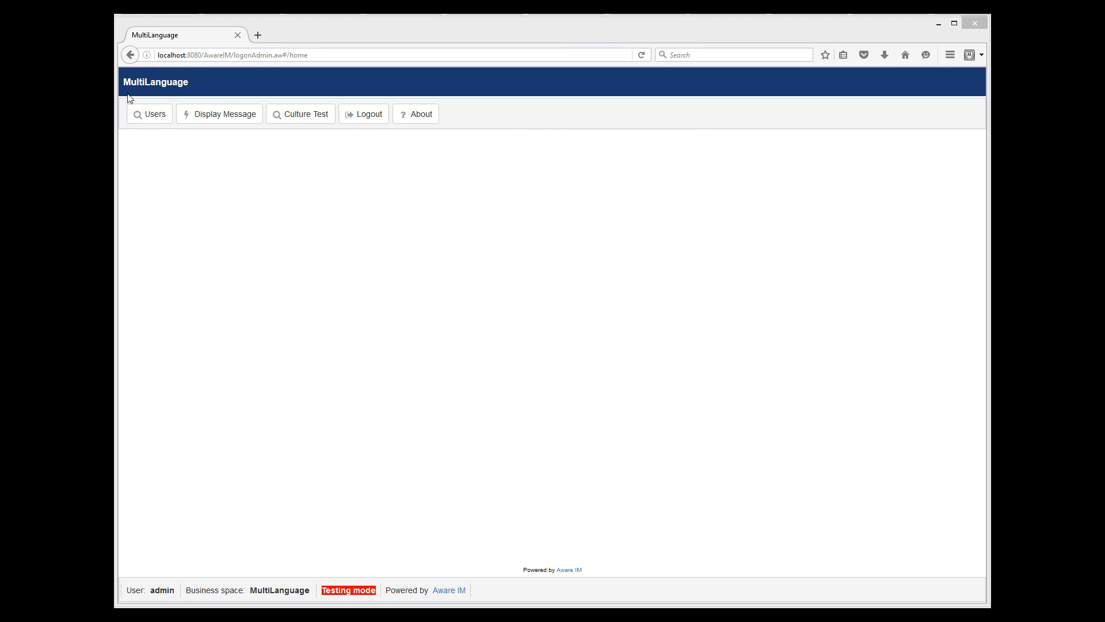
Step: Create user bill with a password and confirm it, so bill appears in Users automatically
click(144, 121)
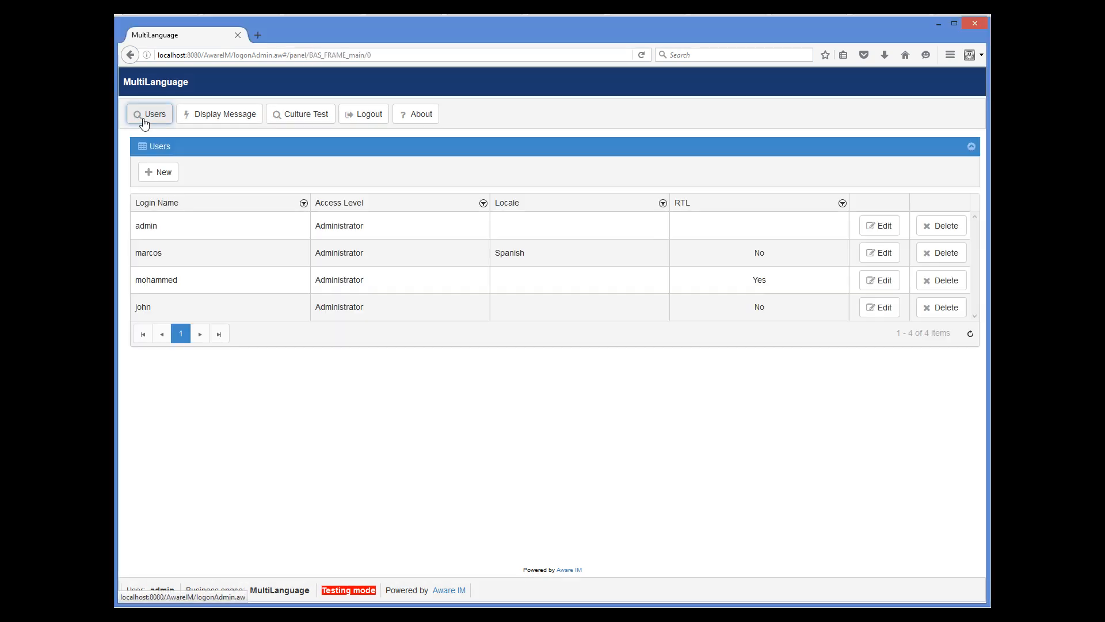
click(161, 172)
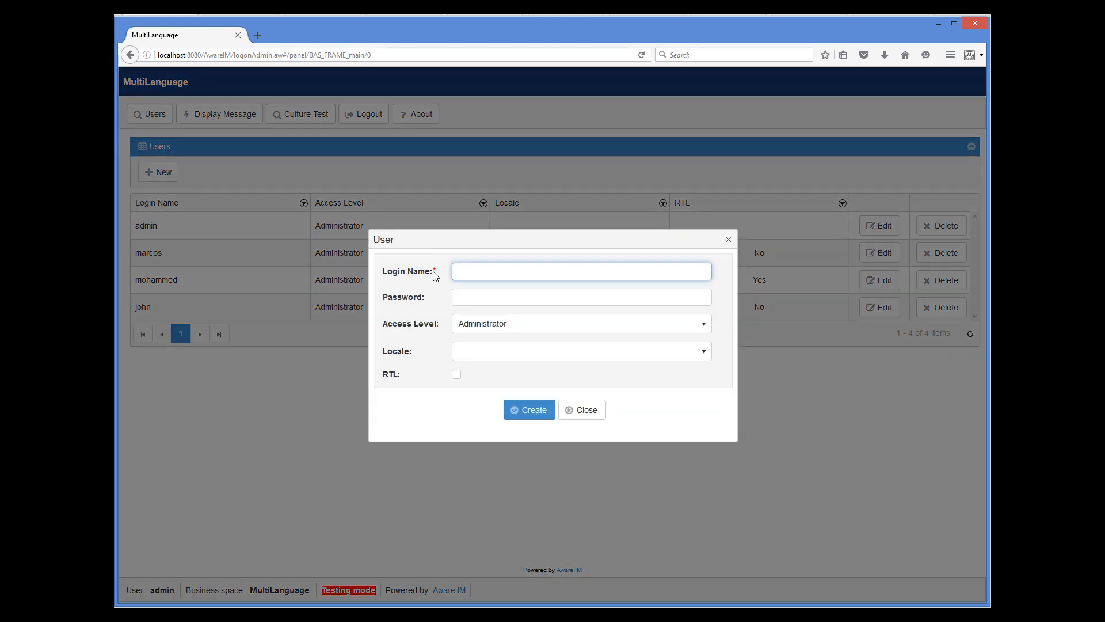
key(Tab)
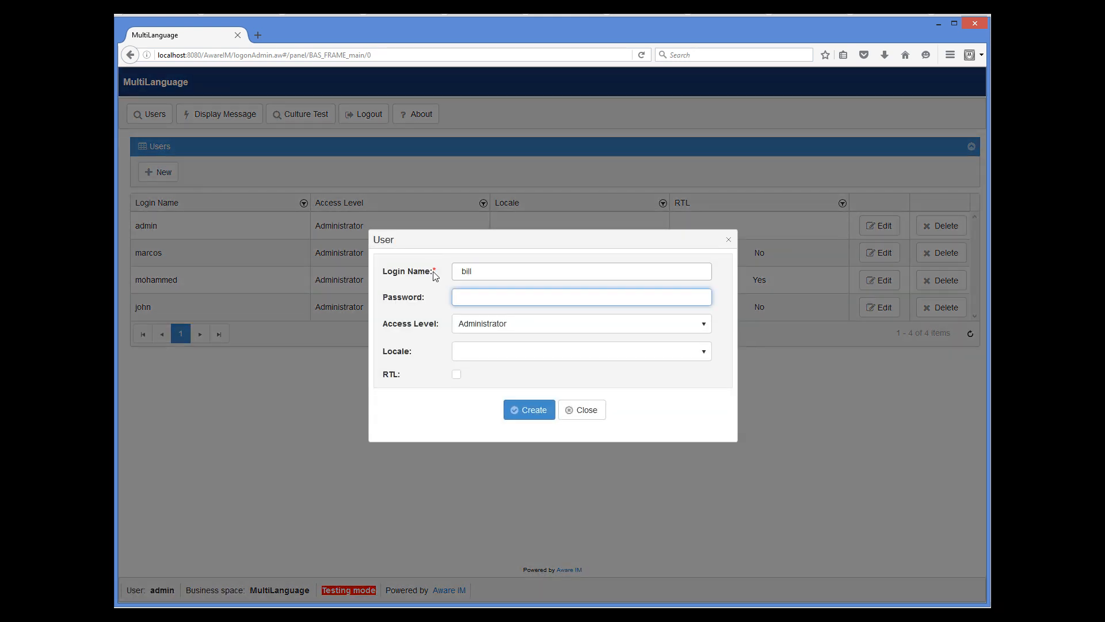
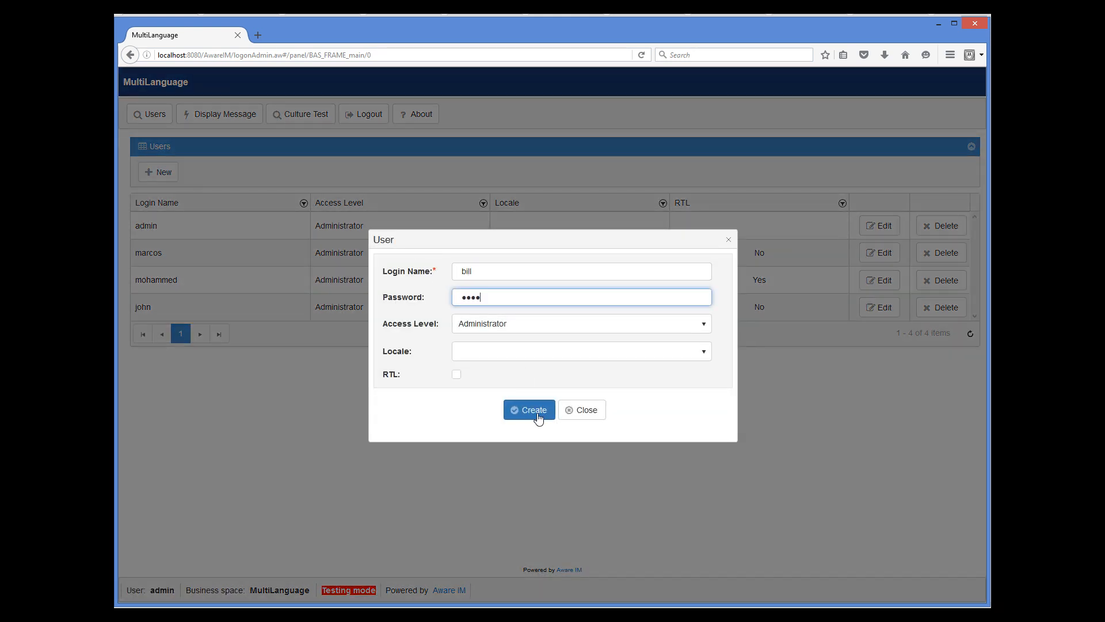
click(538, 418)
text(1)
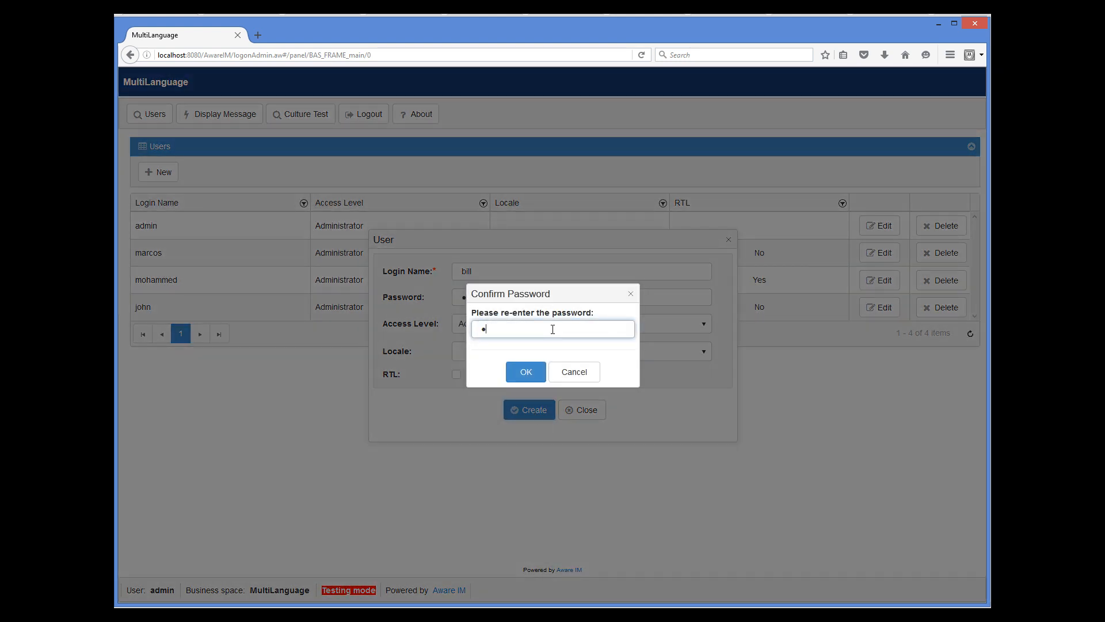
text(234)
click(533, 373)
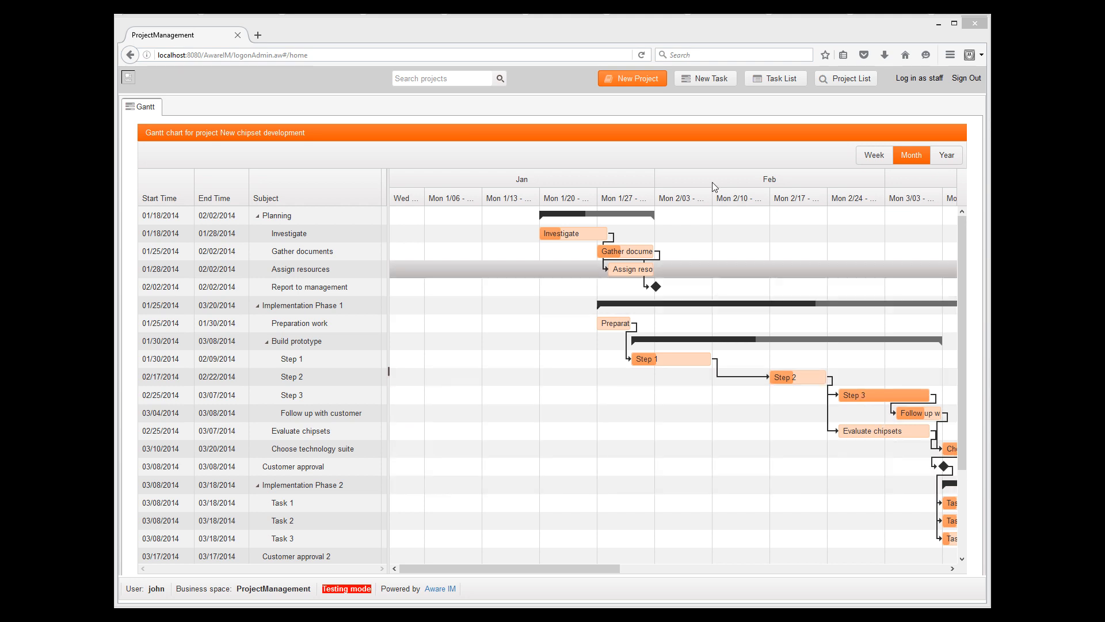
click(700, 84)
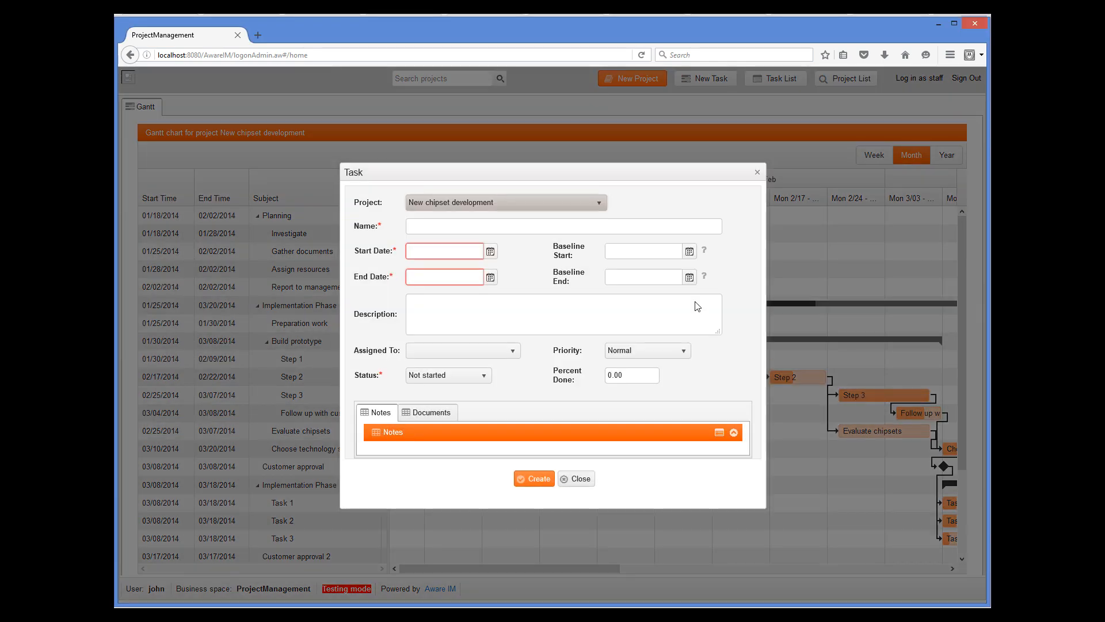
click(579, 542)
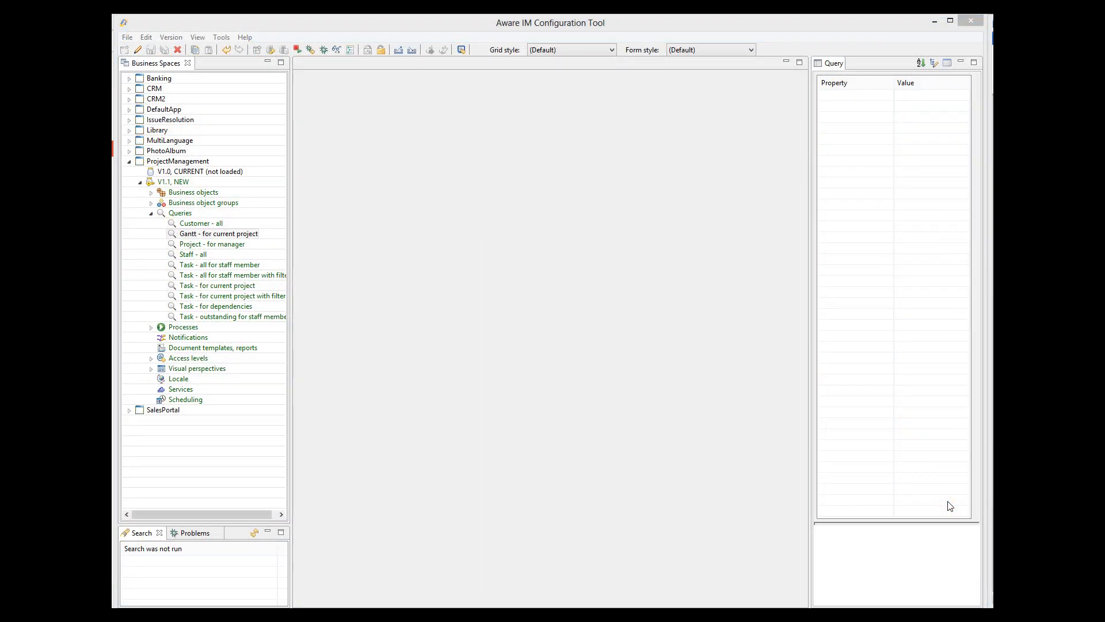
Step: Open the ProjectManagement query 'Gantt - for current project'
double_click(228, 239)
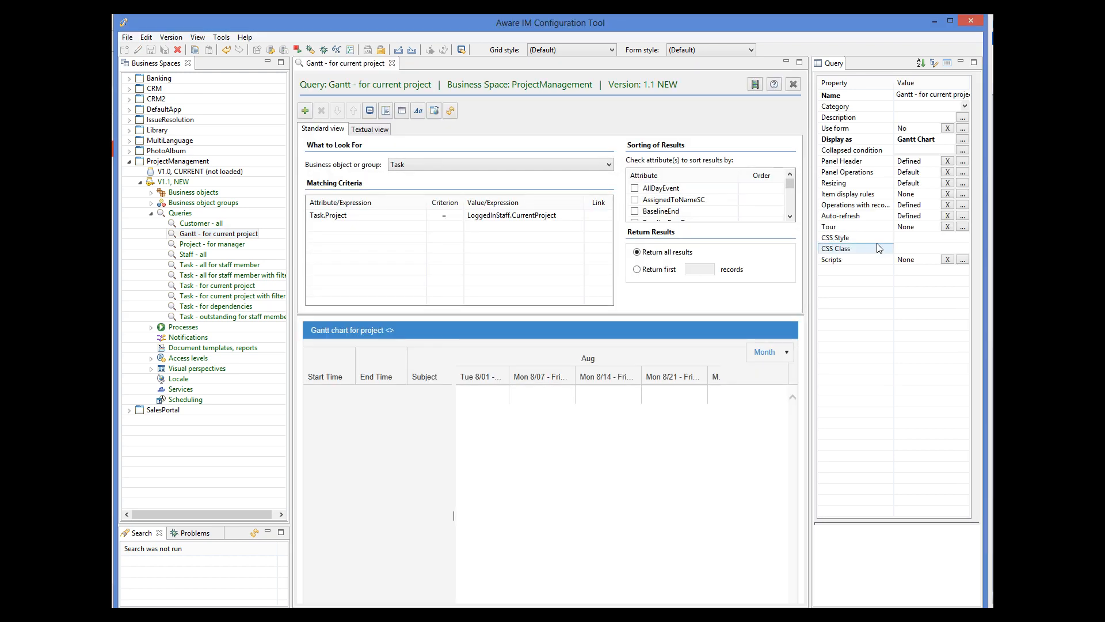
click(963, 217)
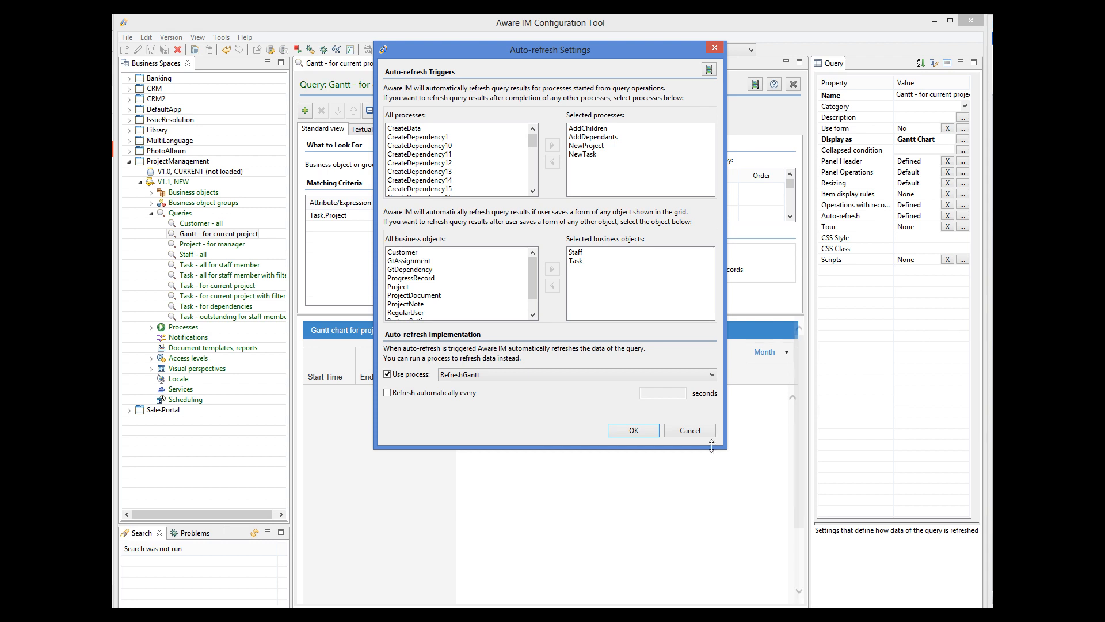
click(689, 432)
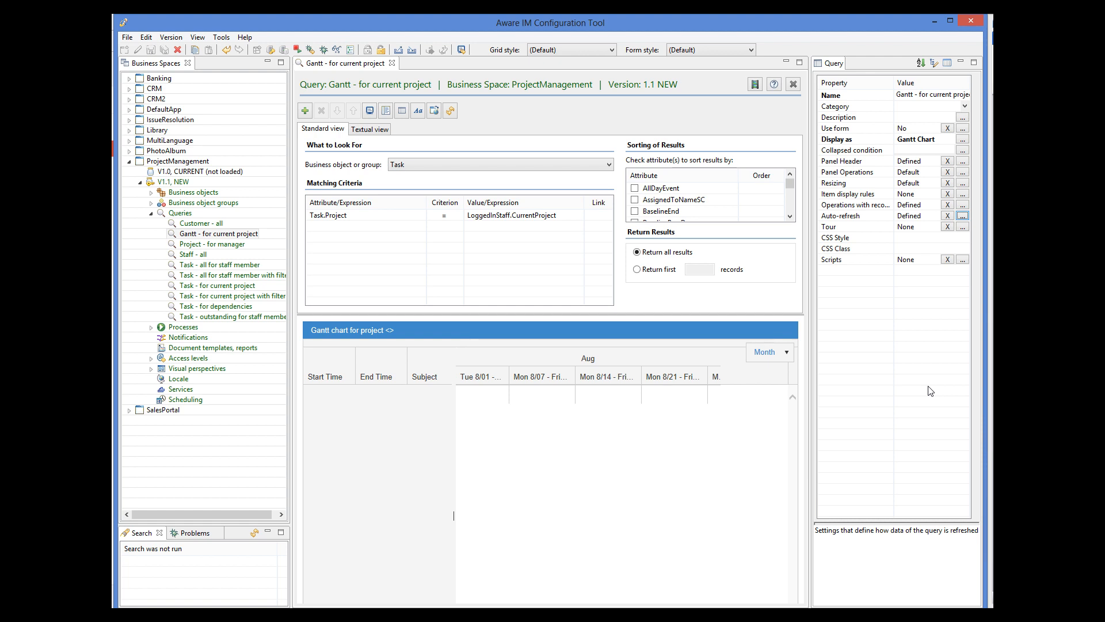
click(993, 397)
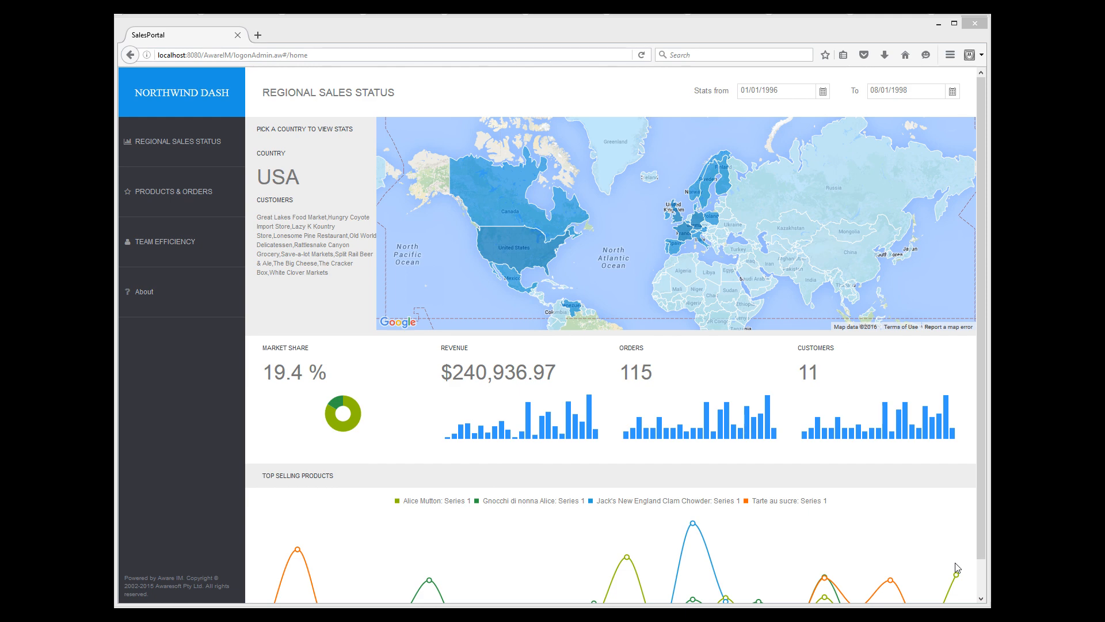
Step: Show the Team Efficiency page with the second team member's stats
click(140, 241)
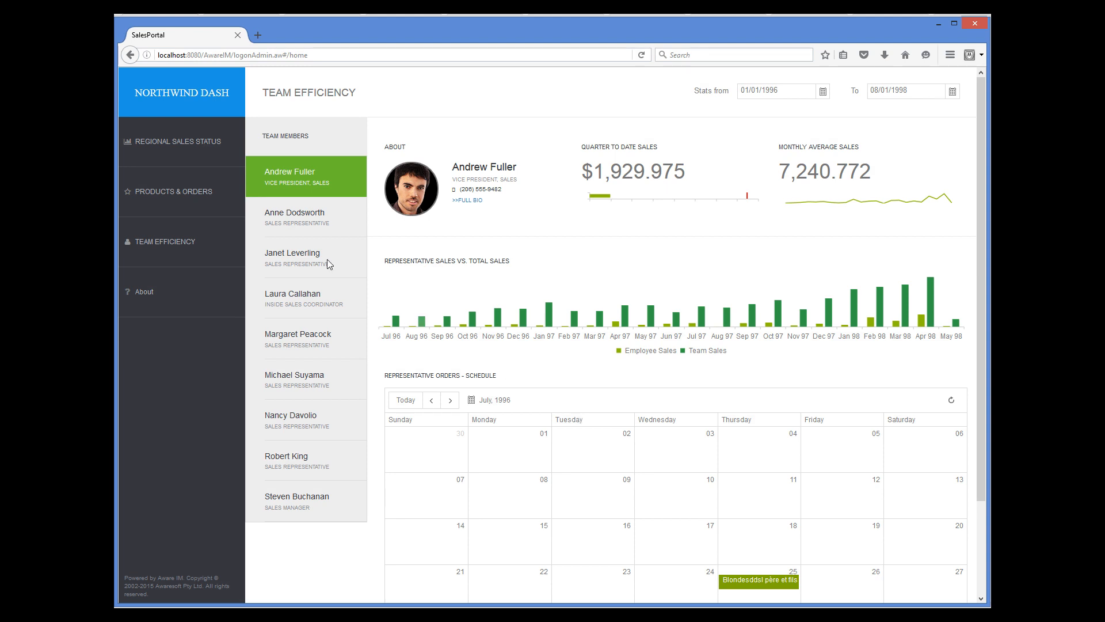
click(304, 222)
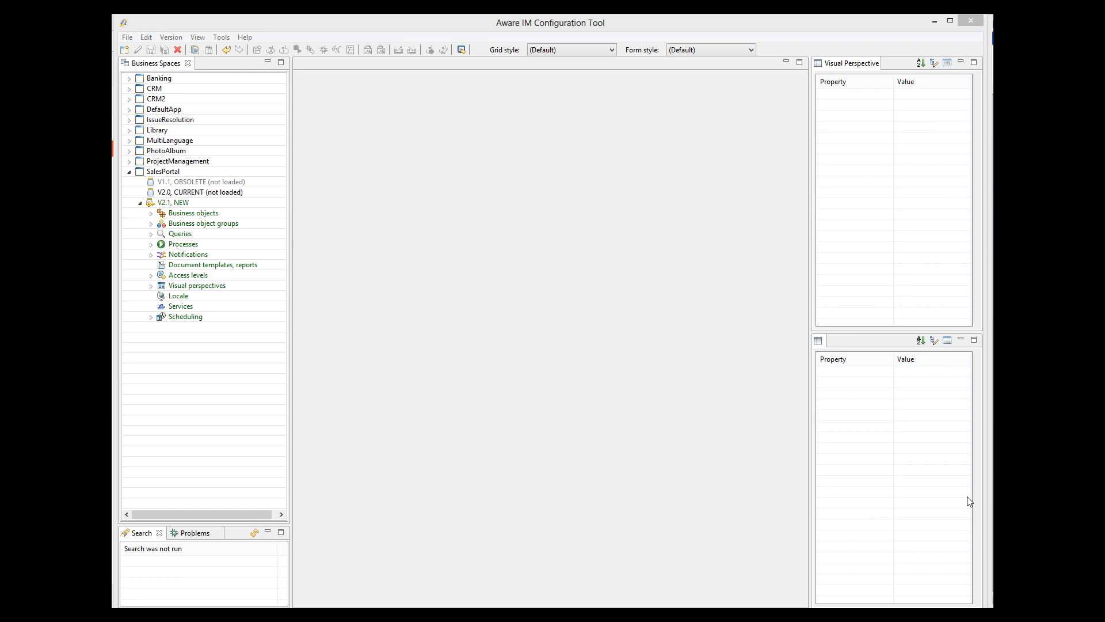
Step: Open the TeamEfficiency perspective, drill down to the Employee Stats Container, and open Bio's contents settings
click(199, 285)
click(151, 286)
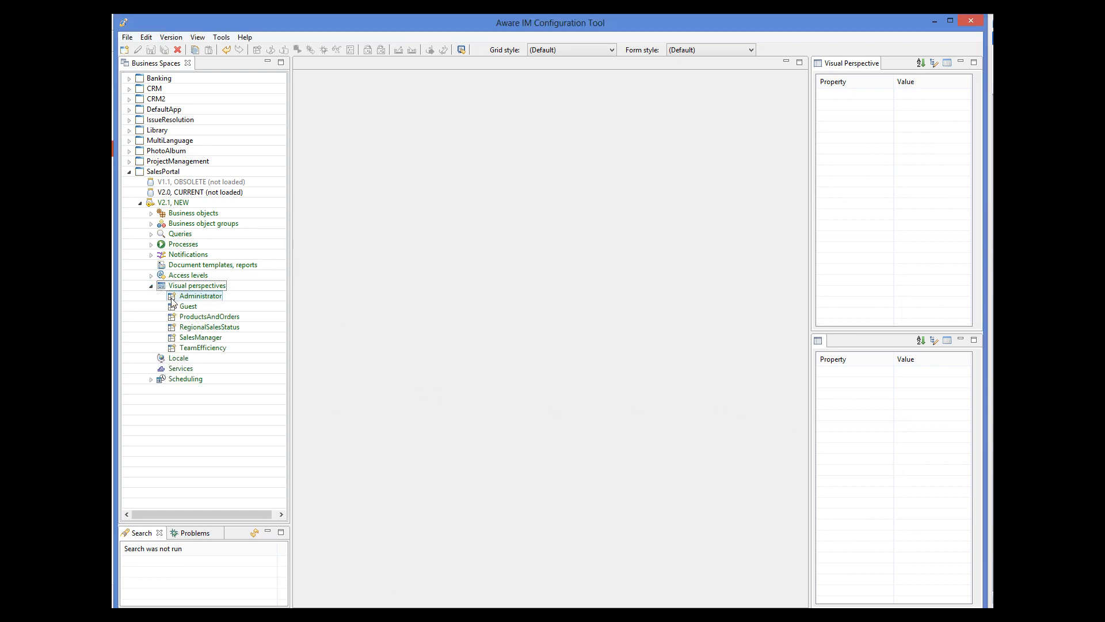
double_click(200, 348)
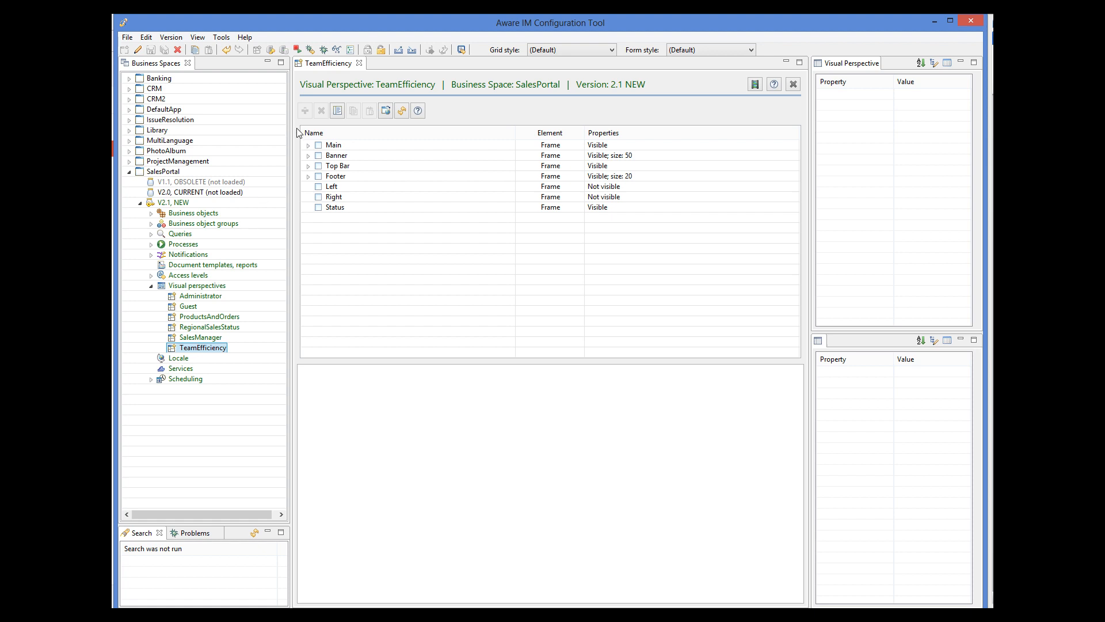
click(308, 145)
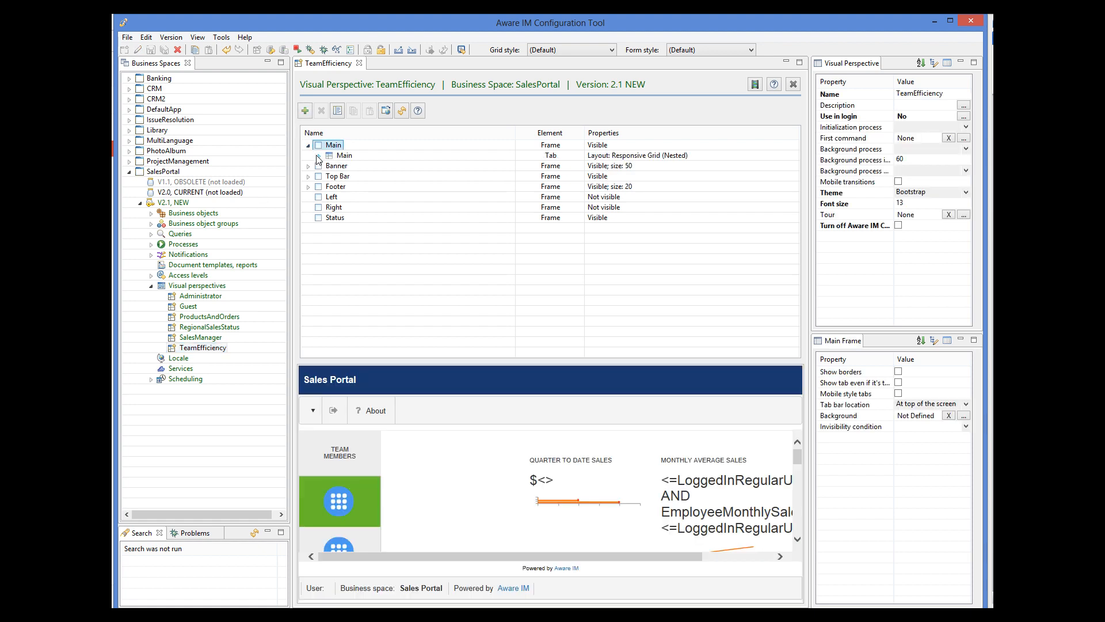
click(319, 155)
click(330, 176)
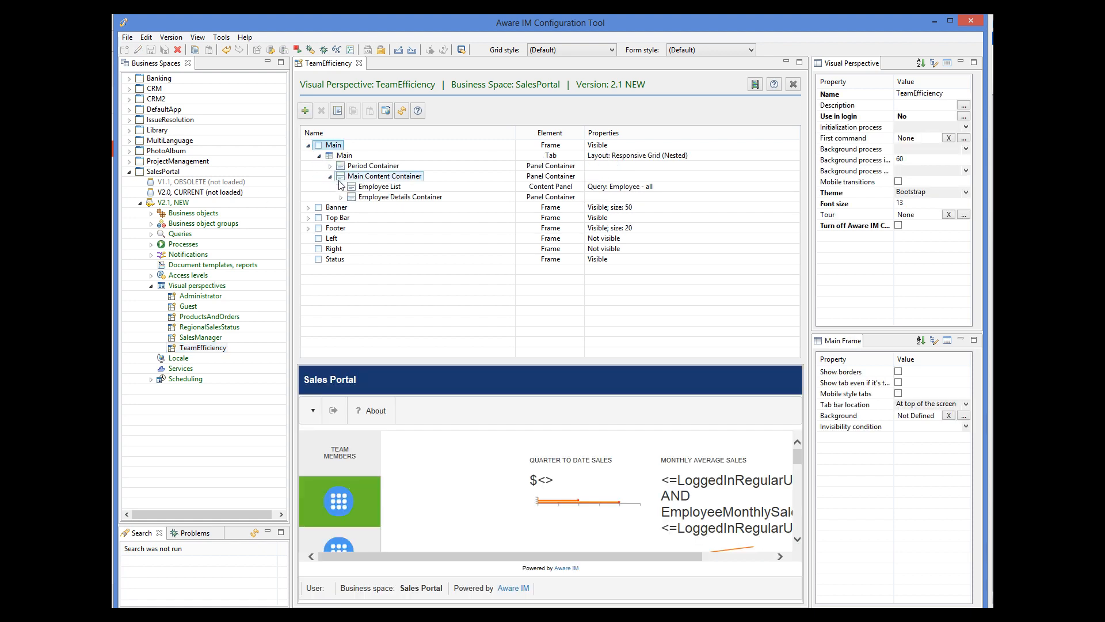
click(342, 197)
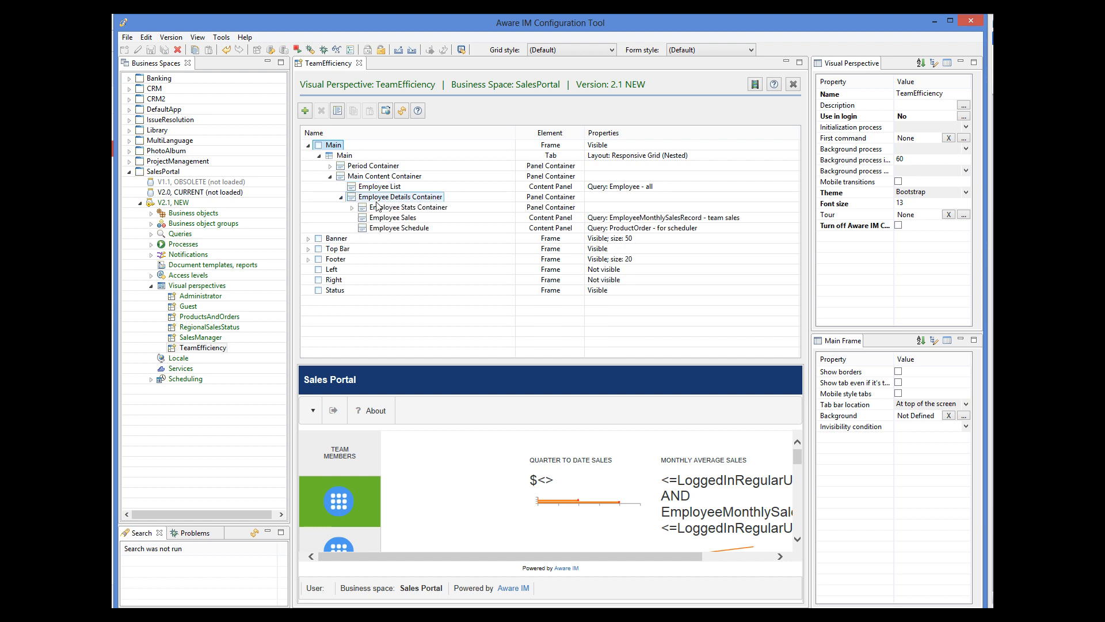
click(353, 207)
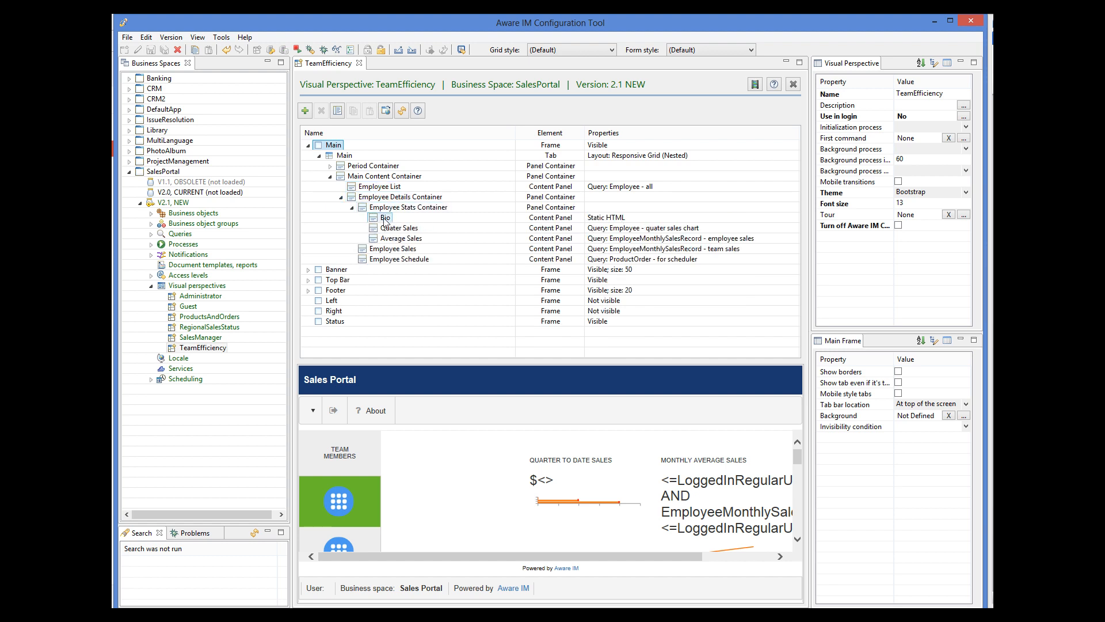
click(385, 219)
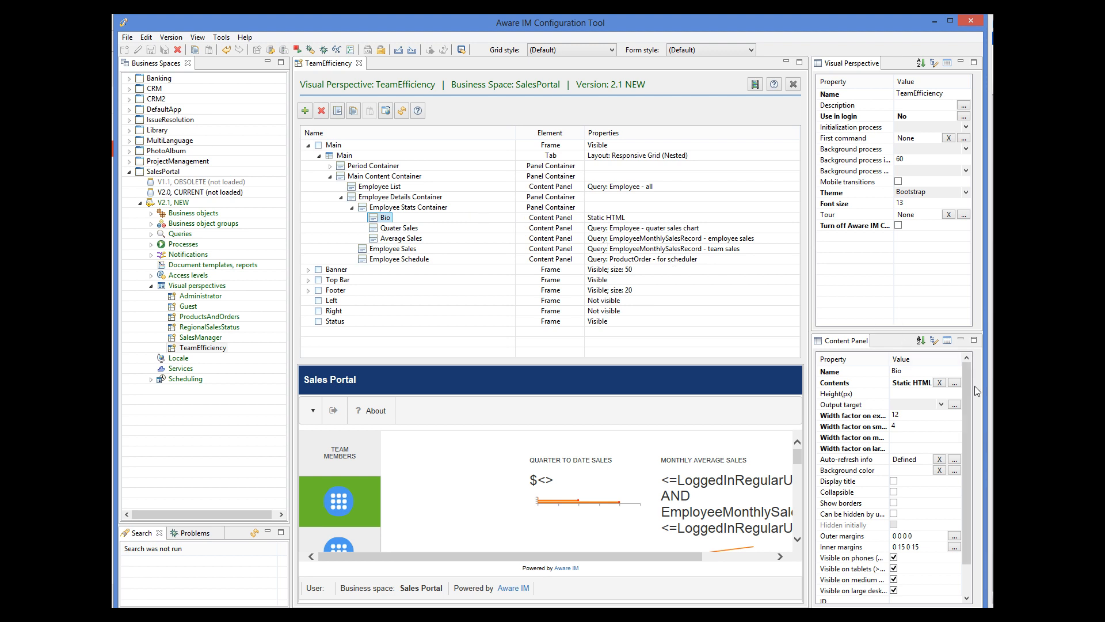
click(956, 383)
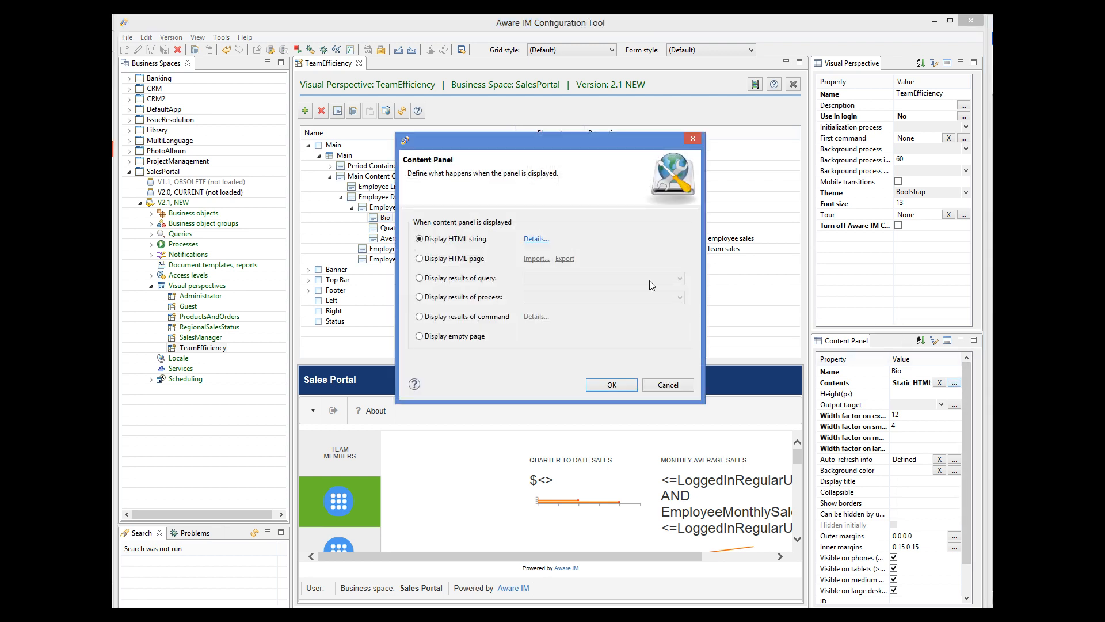
Step: Review the Bio panel's HTML content, then close both dialogs without changes
click(533, 238)
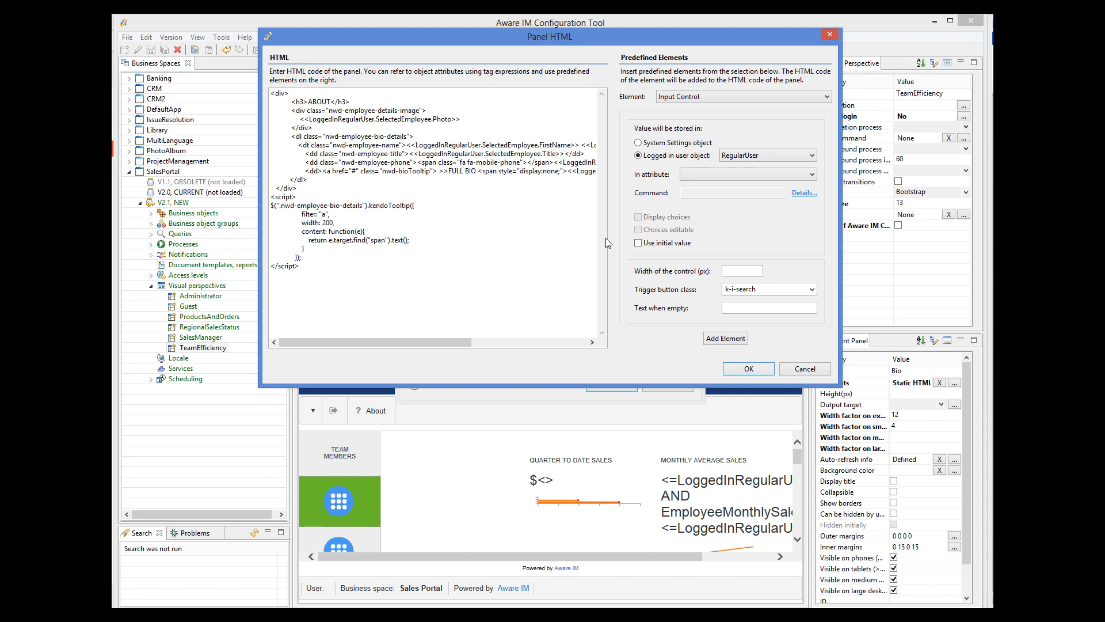
click(800, 367)
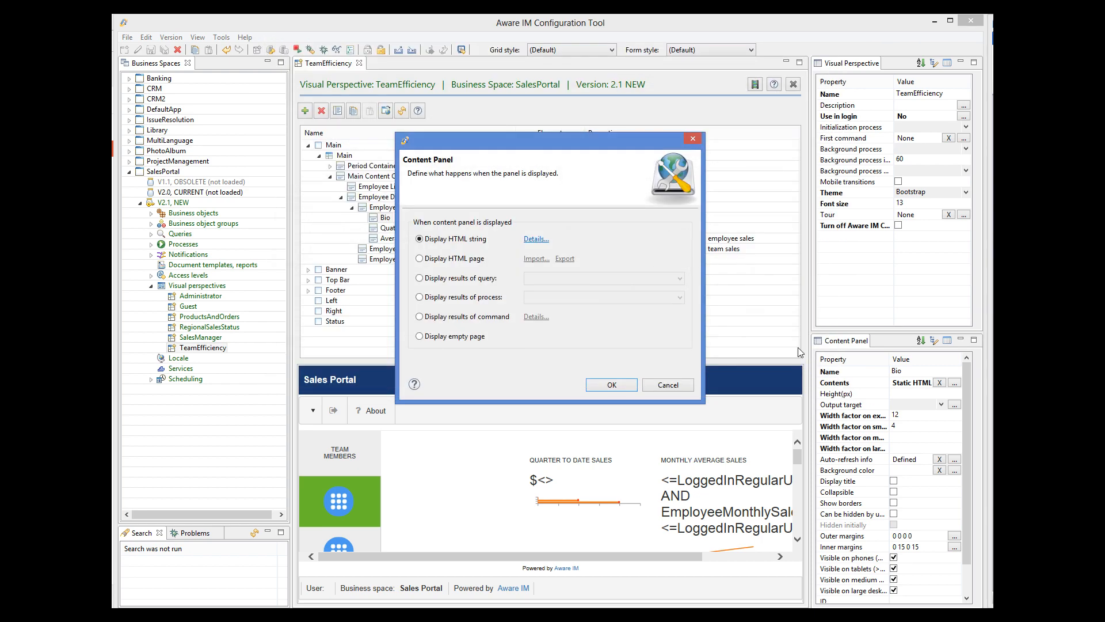
click(678, 383)
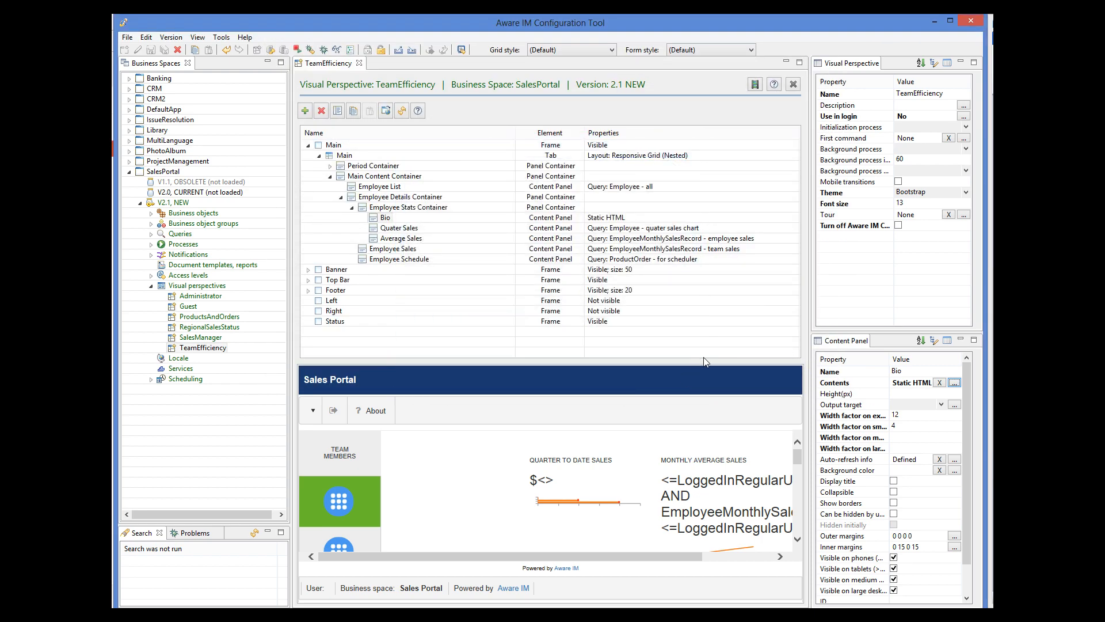
Step: Check that Bio's auto-refresh is triggered by EmployeeSelected, then cancel the settings
click(955, 460)
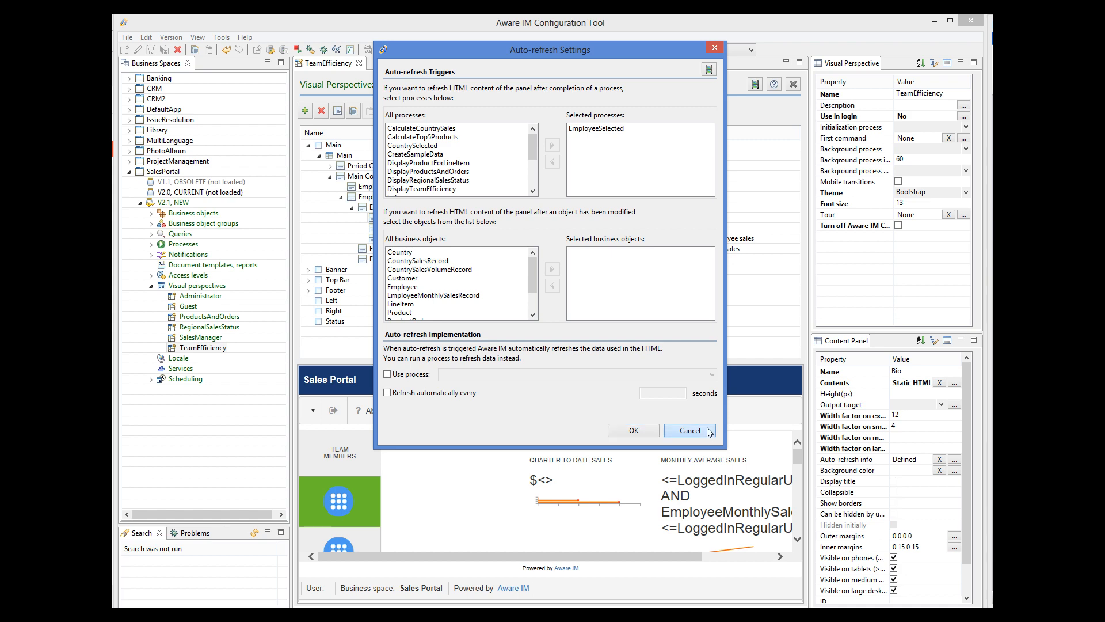
click(689, 431)
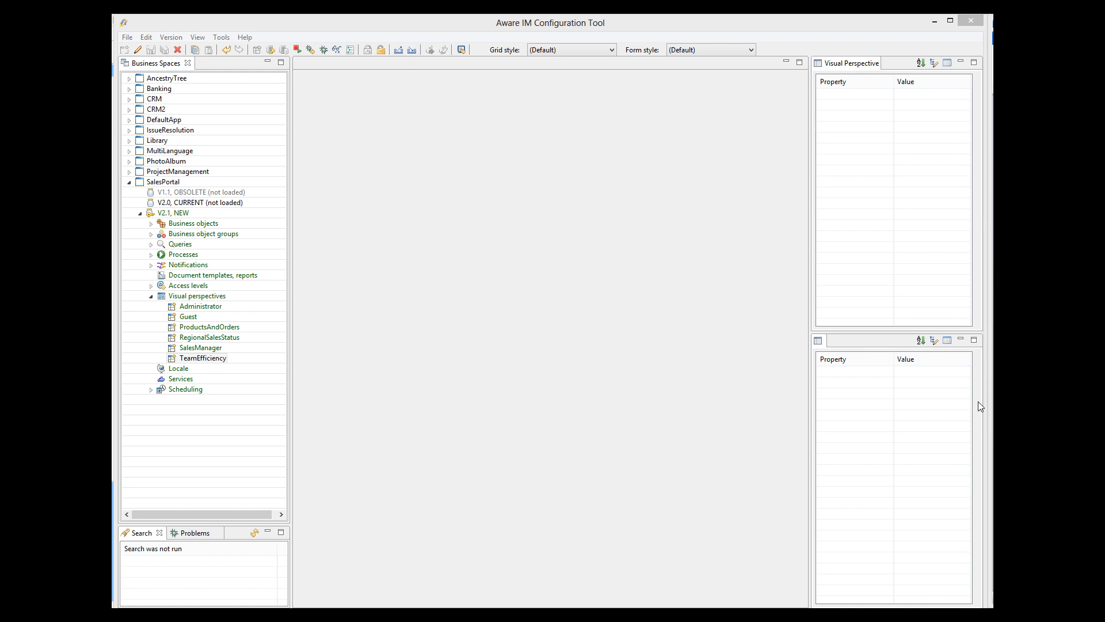
Step: Switch to AncestryTree, inspect the Person object's Children attribute, then open the People query
click(130, 182)
click(129, 78)
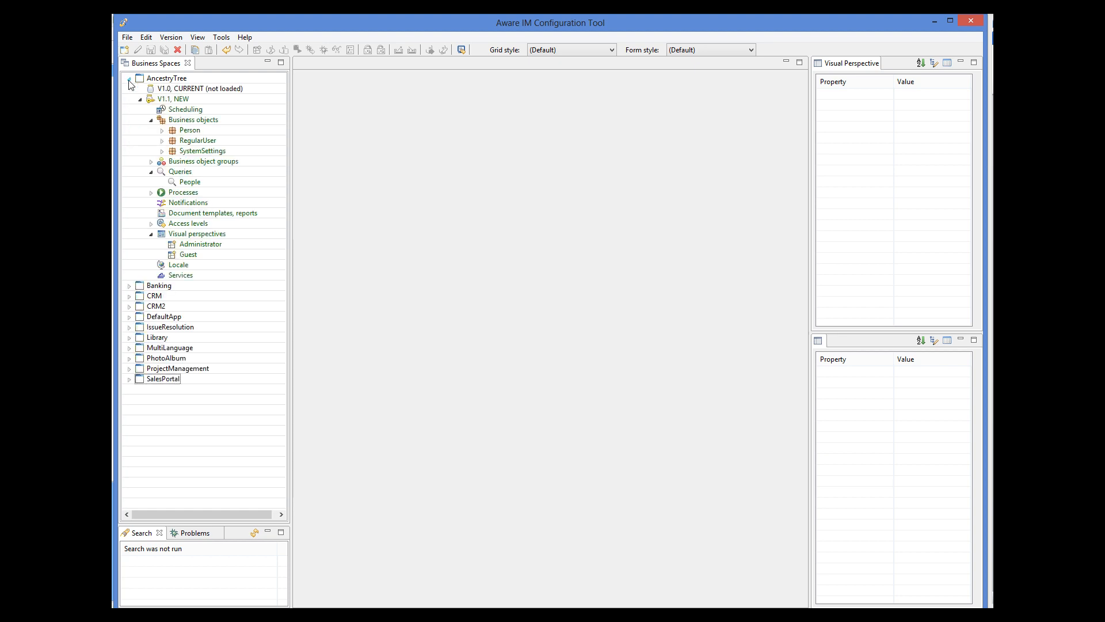
double_click(190, 130)
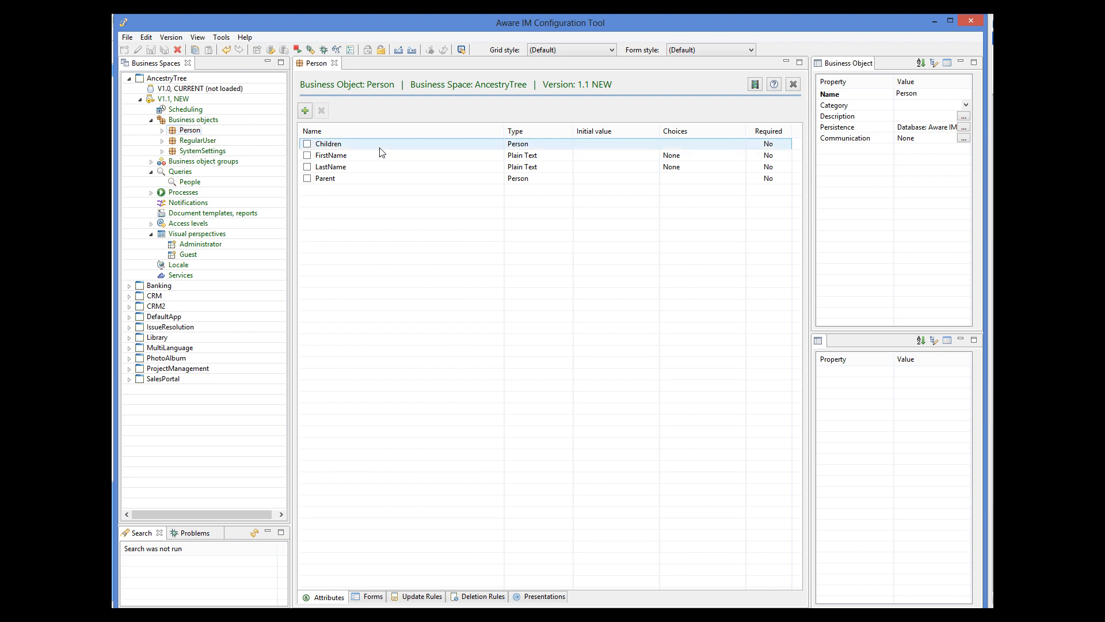
click(344, 143)
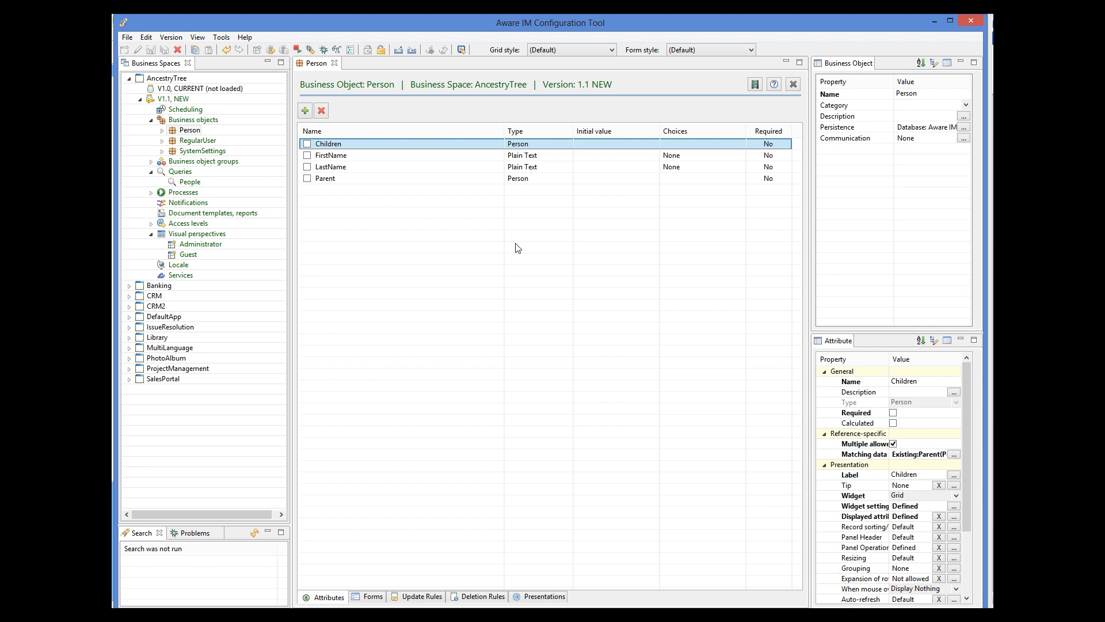
click(334, 63)
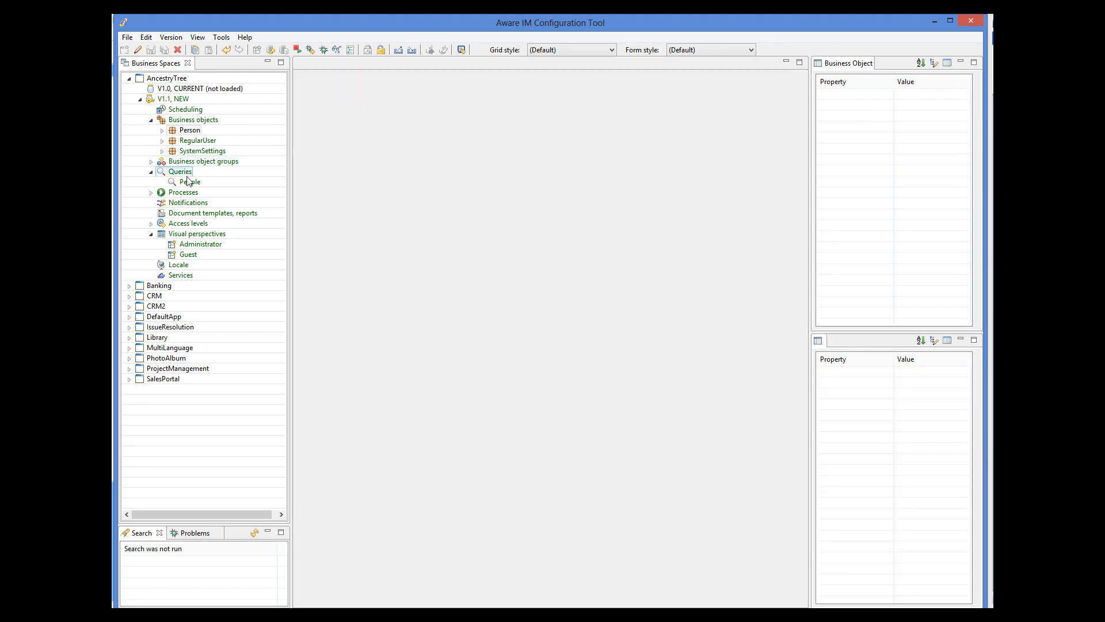
double_click(189, 182)
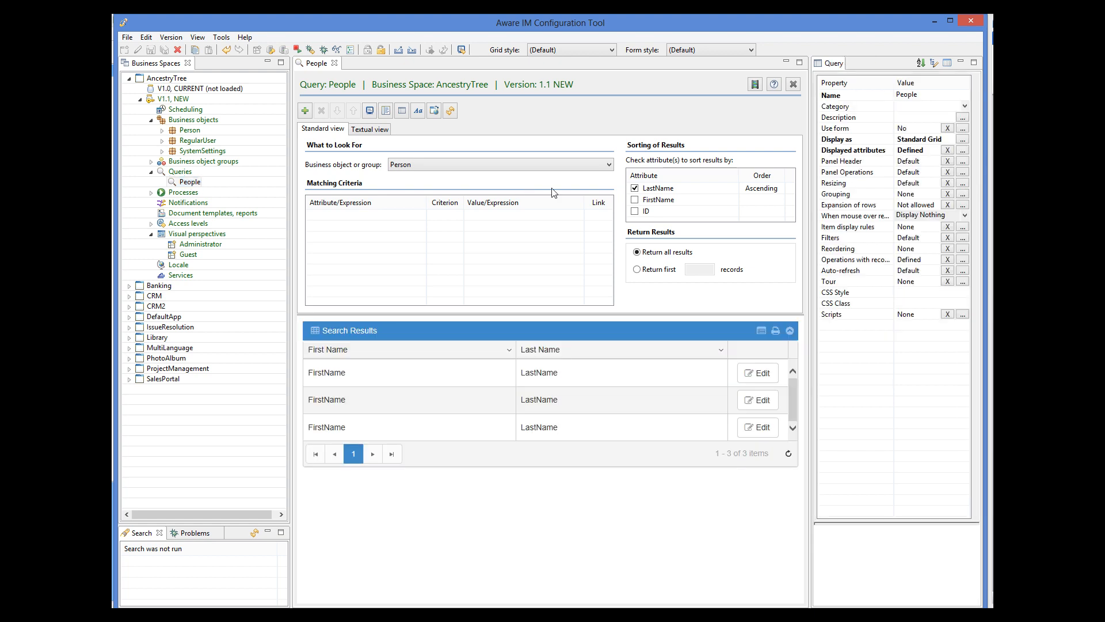
click(962, 260)
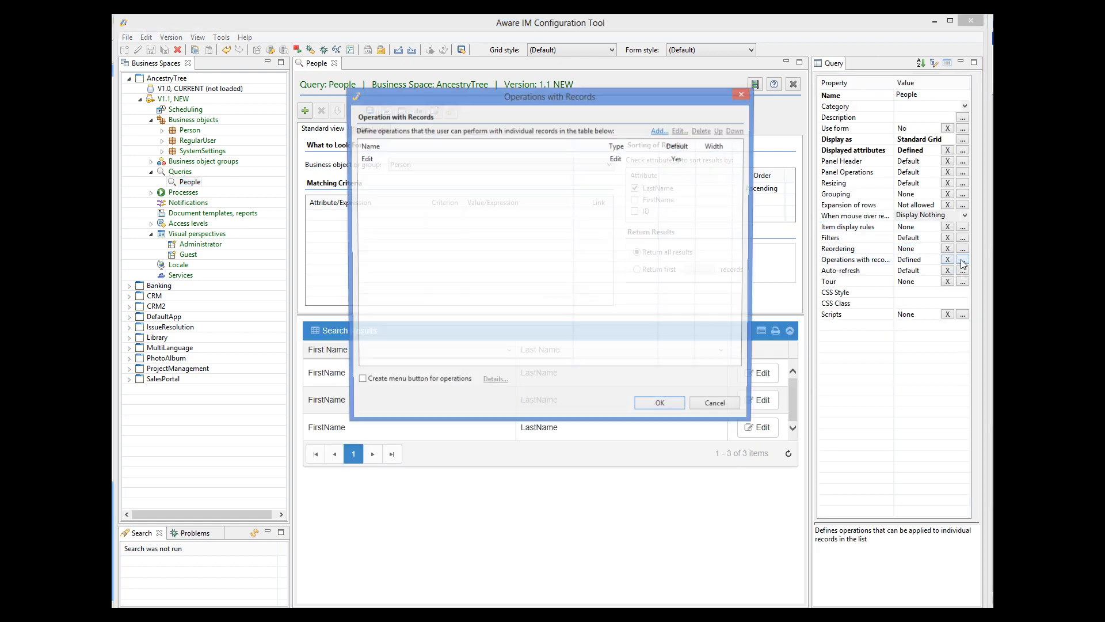
click(361, 161)
click(363, 161)
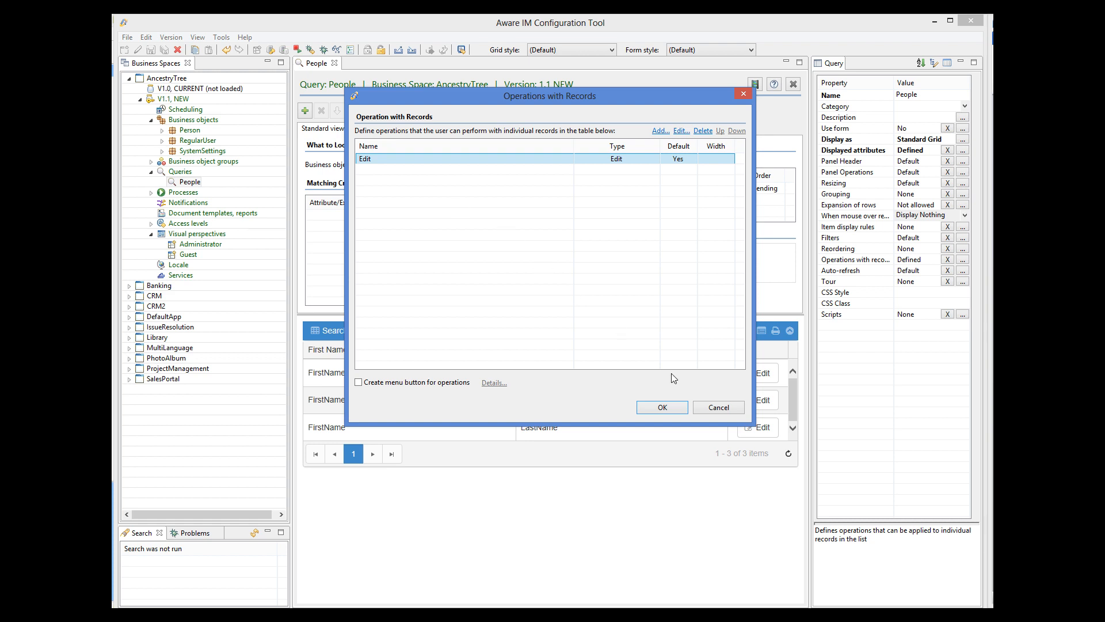
click(717, 408)
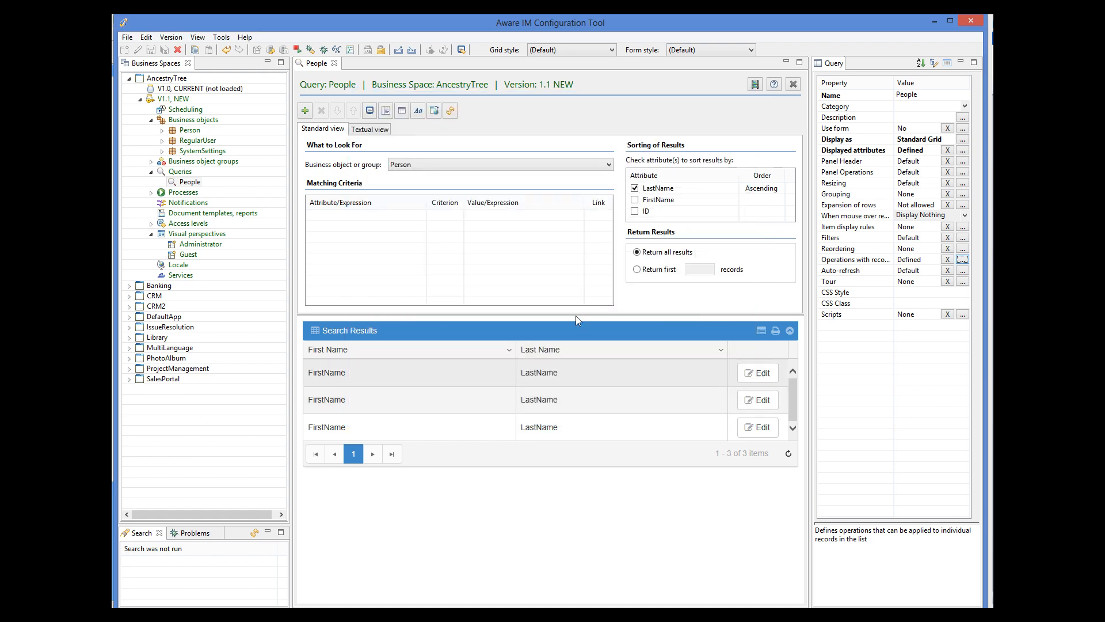
click(335, 63)
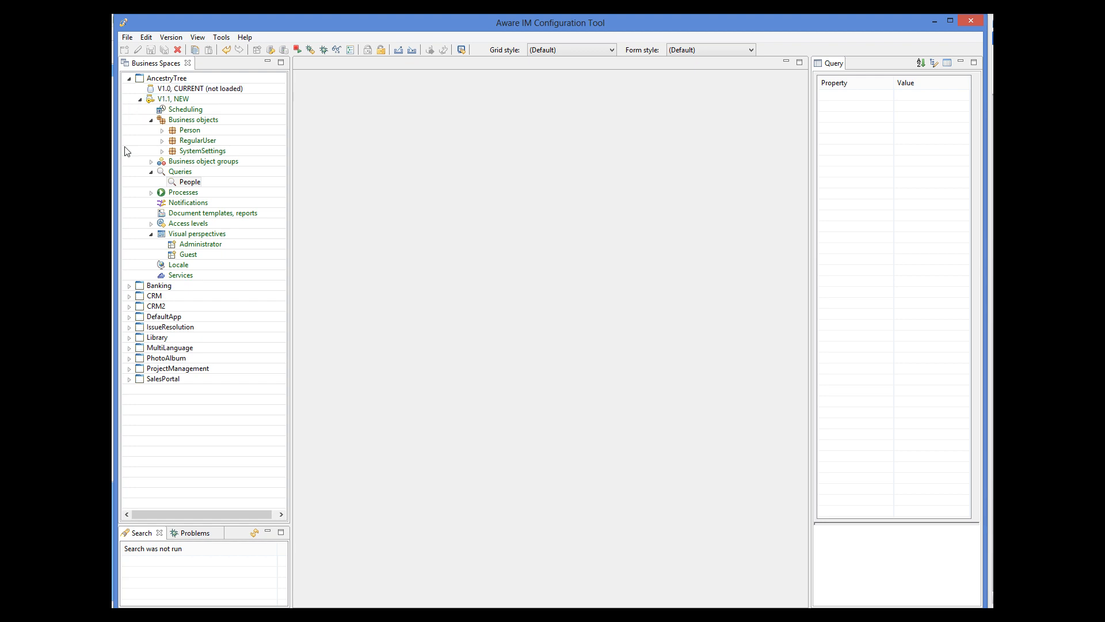
Step: Open the Administrator perspective and set the Main tab's layout to Column
click(202, 247)
double_click(202, 246)
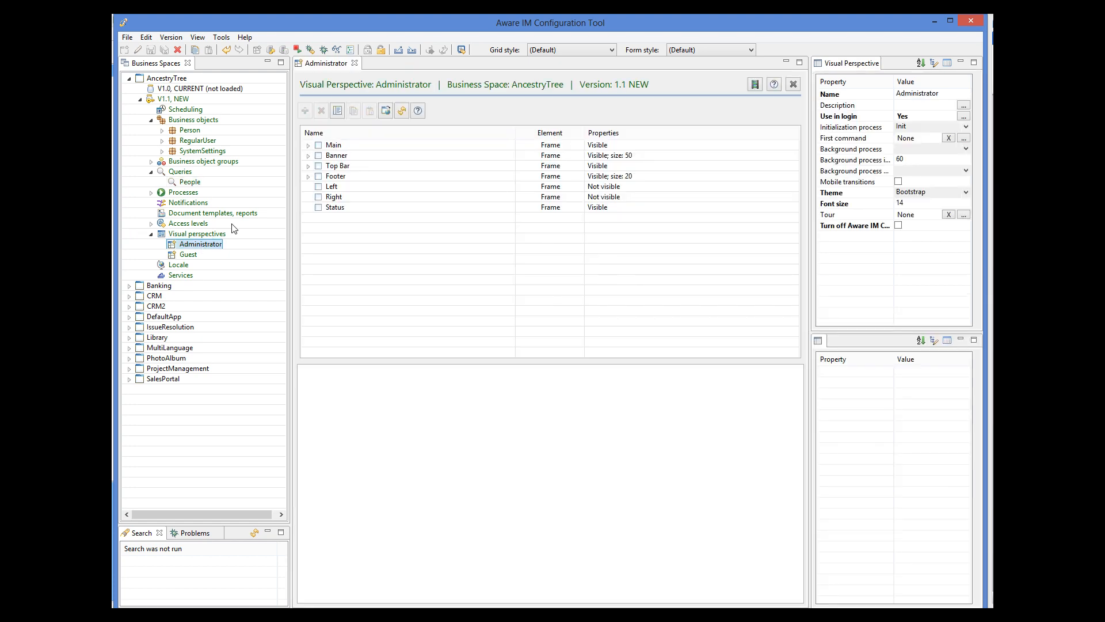
click(308, 146)
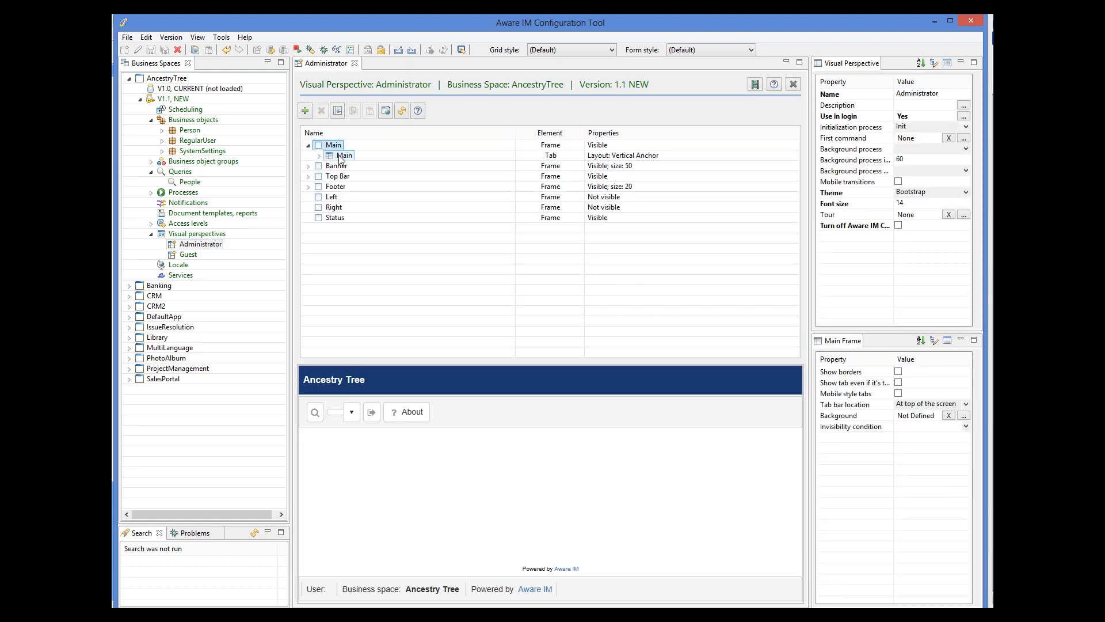
click(344, 155)
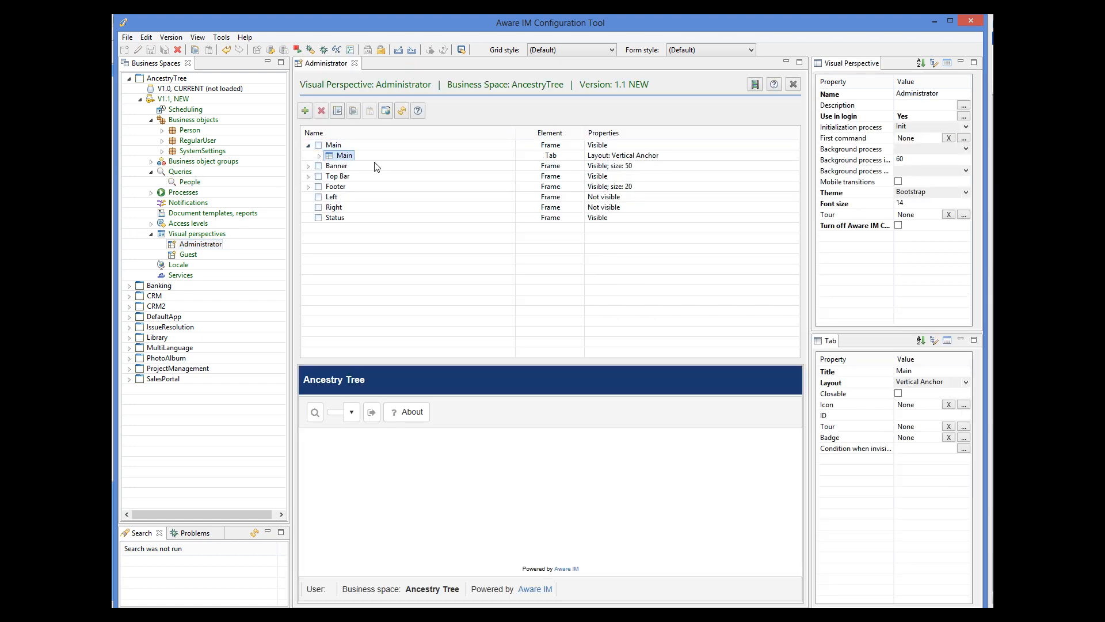
click(966, 383)
click(914, 436)
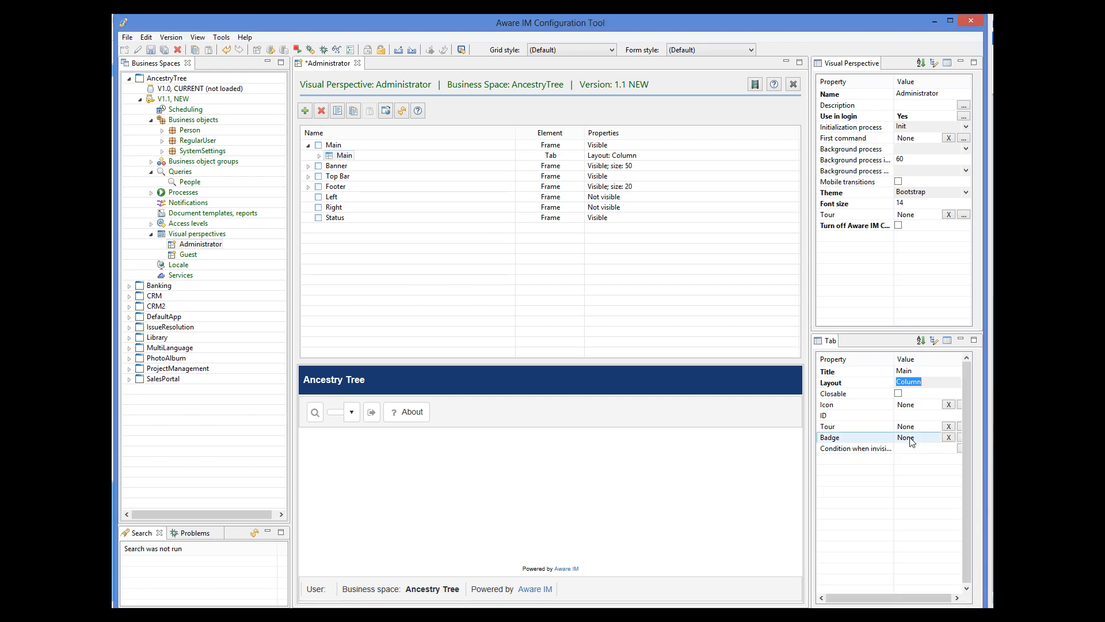
Step: Add a new content panel named 'Form' to the Main tab
click(319, 156)
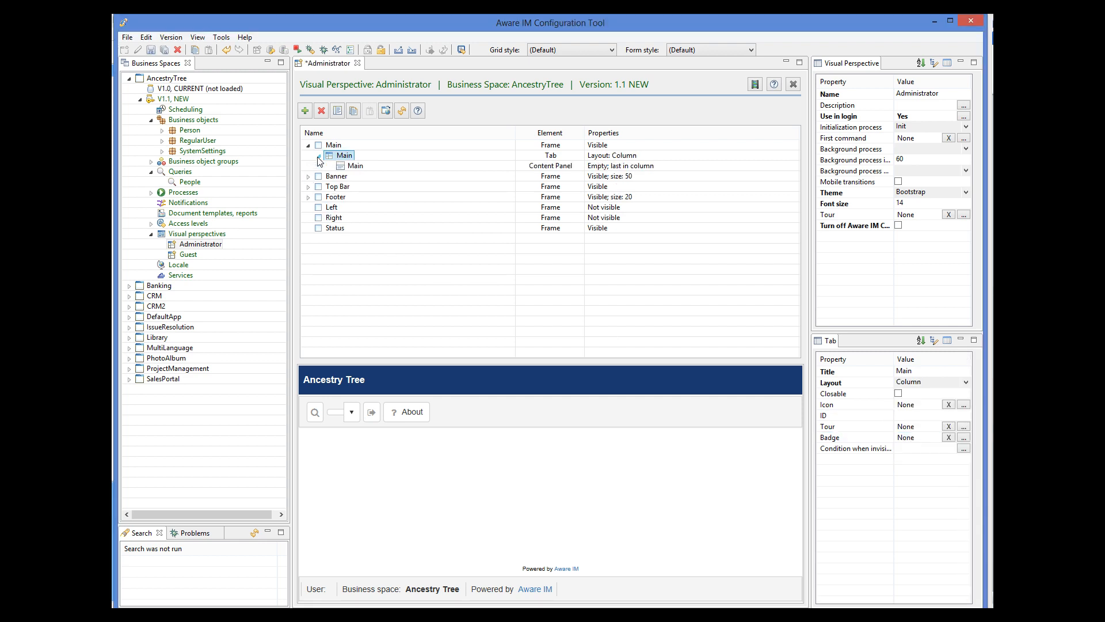
click(305, 110)
double_click(463, 281)
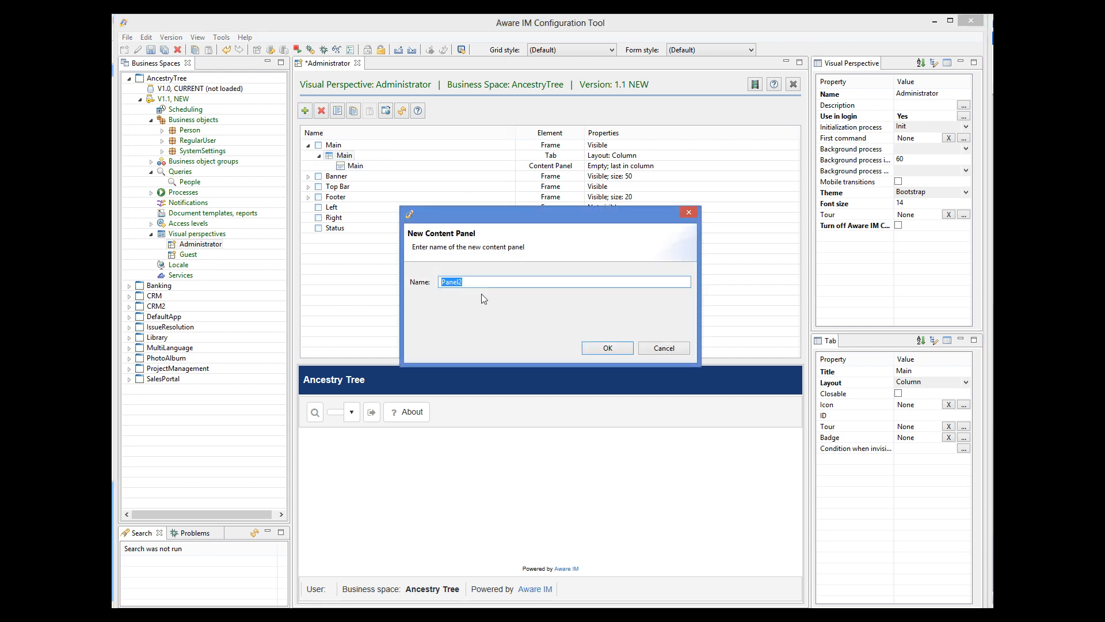
text(Form)
click(607, 348)
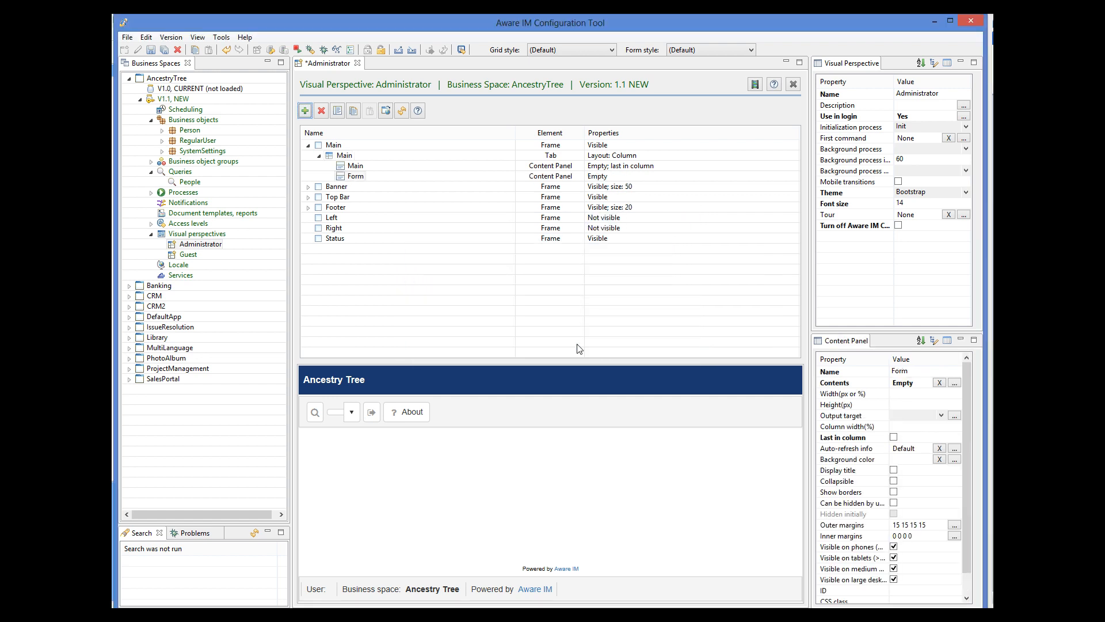
Step: Rename the Main panel to 'People', make Form last in its column, and save
click(356, 167)
click(927, 371)
text(People)
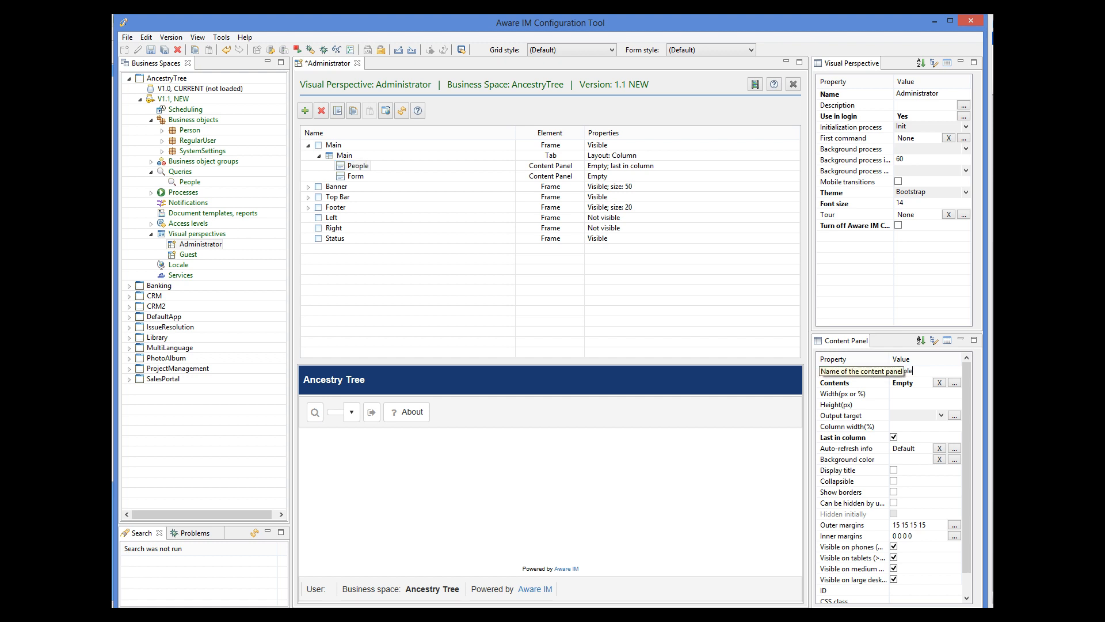
click(356, 176)
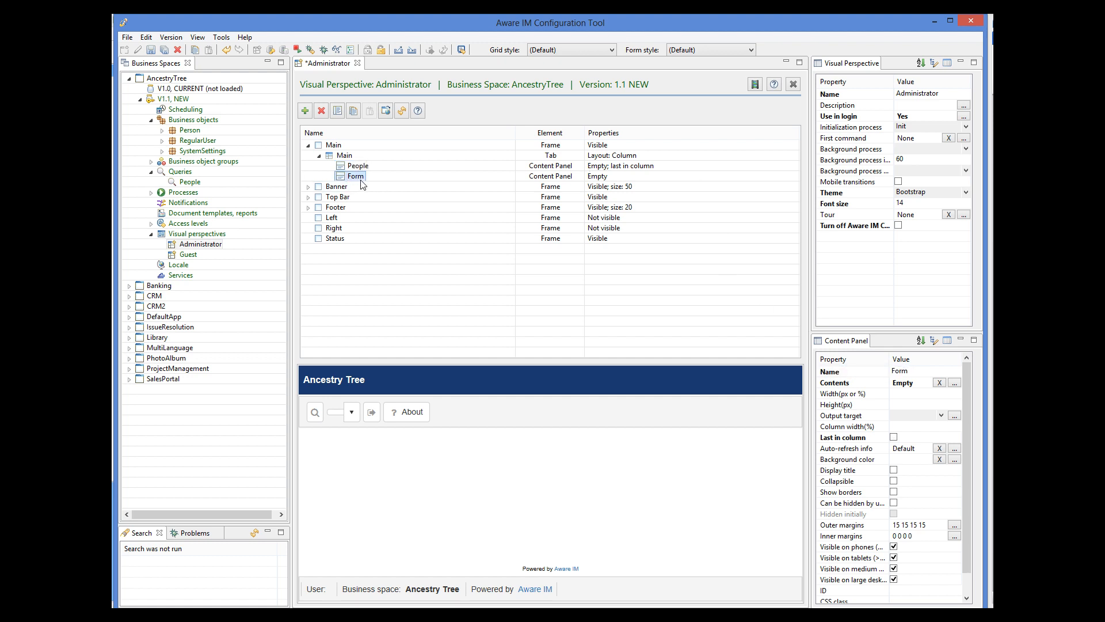
click(360, 167)
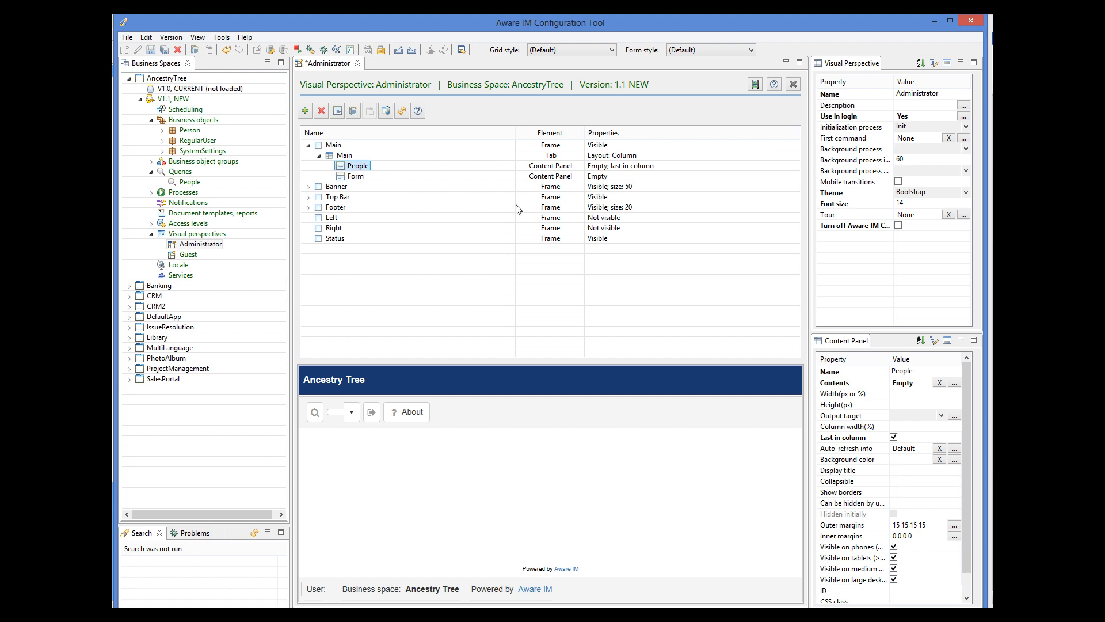
click(356, 177)
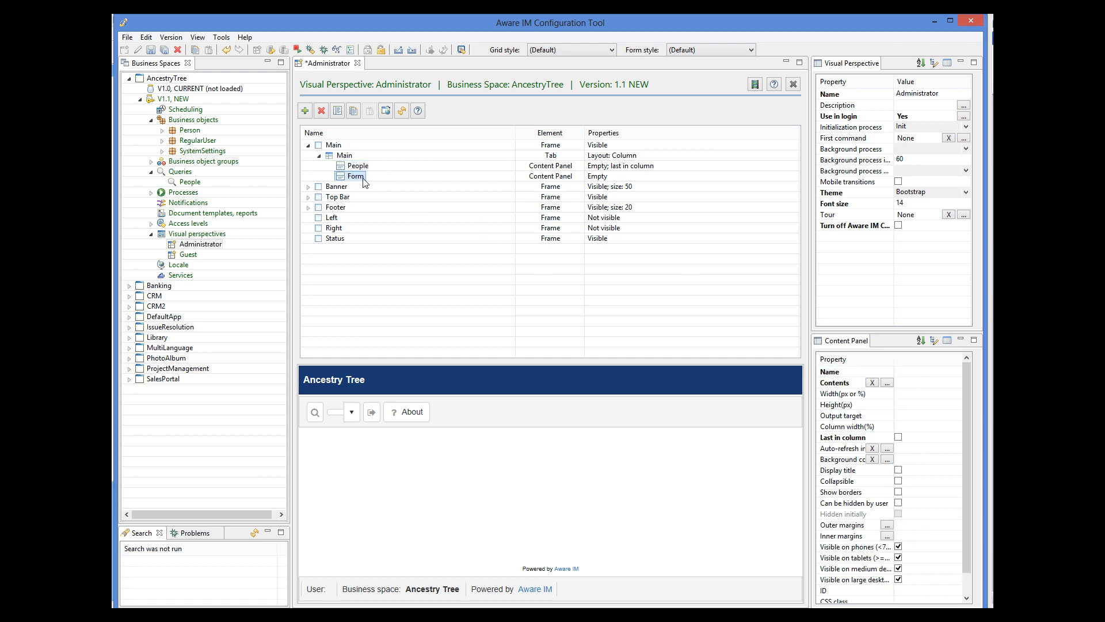
click(893, 437)
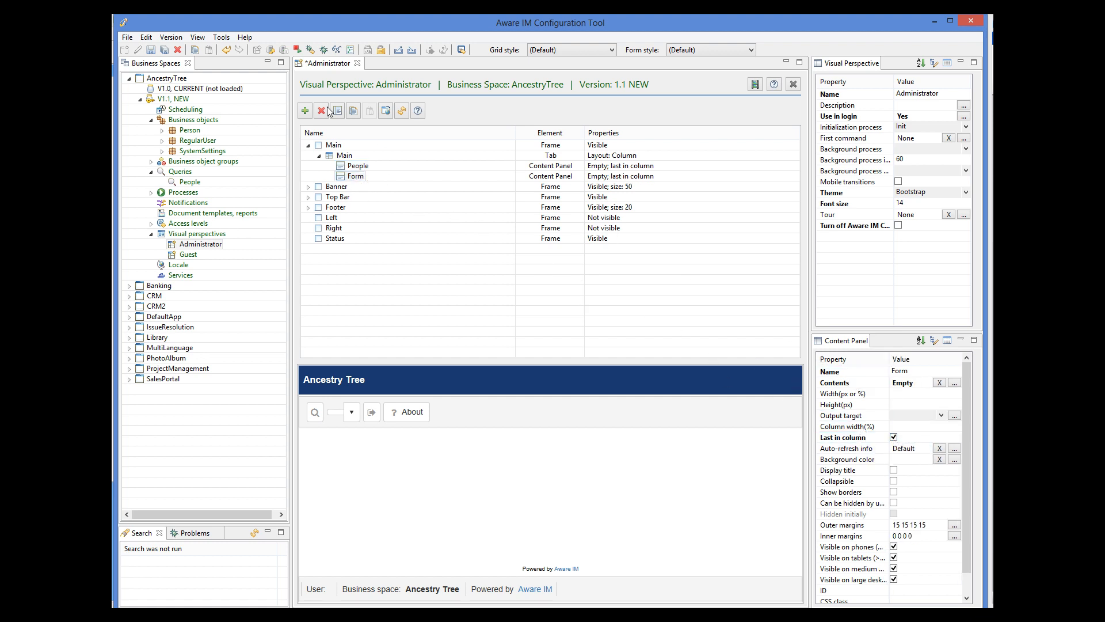
click(149, 51)
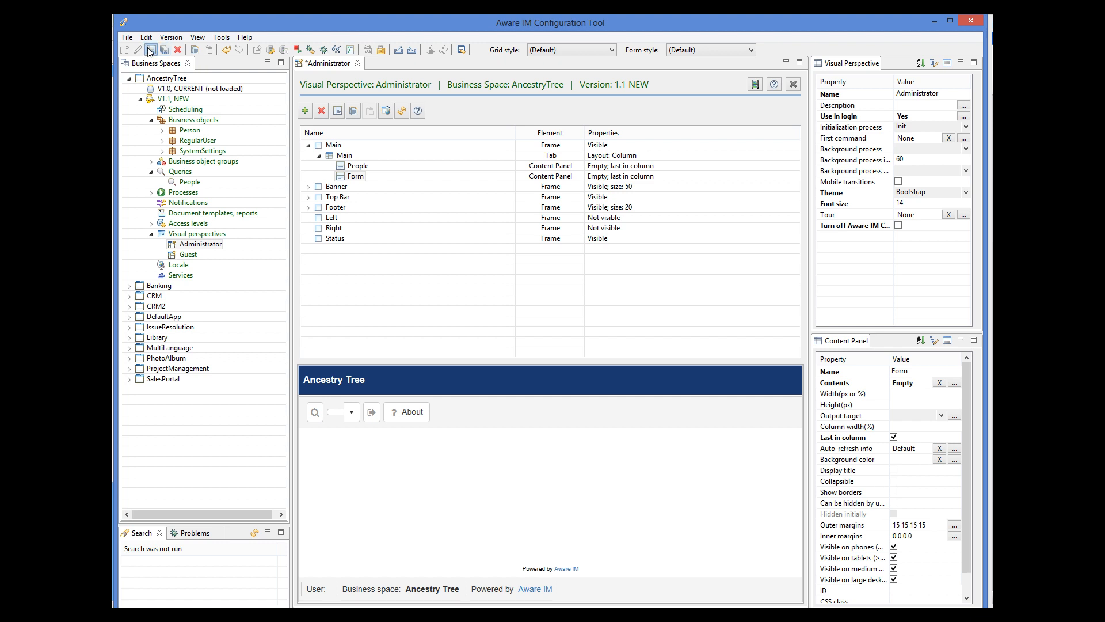
click(364, 168)
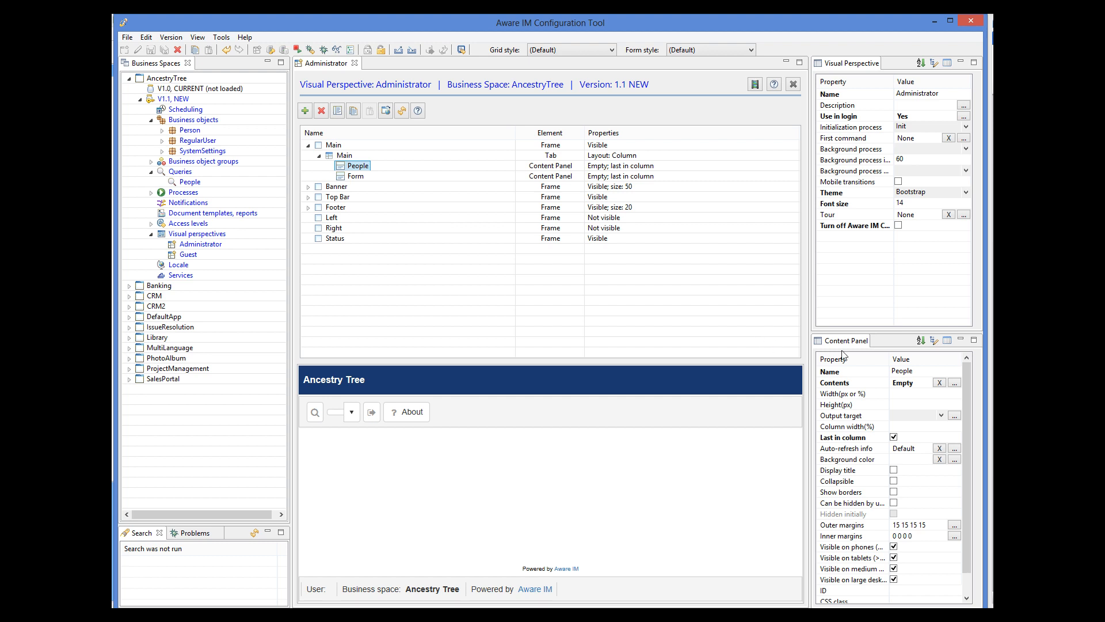
Step: Set the People panel to show the People query results and save
click(955, 383)
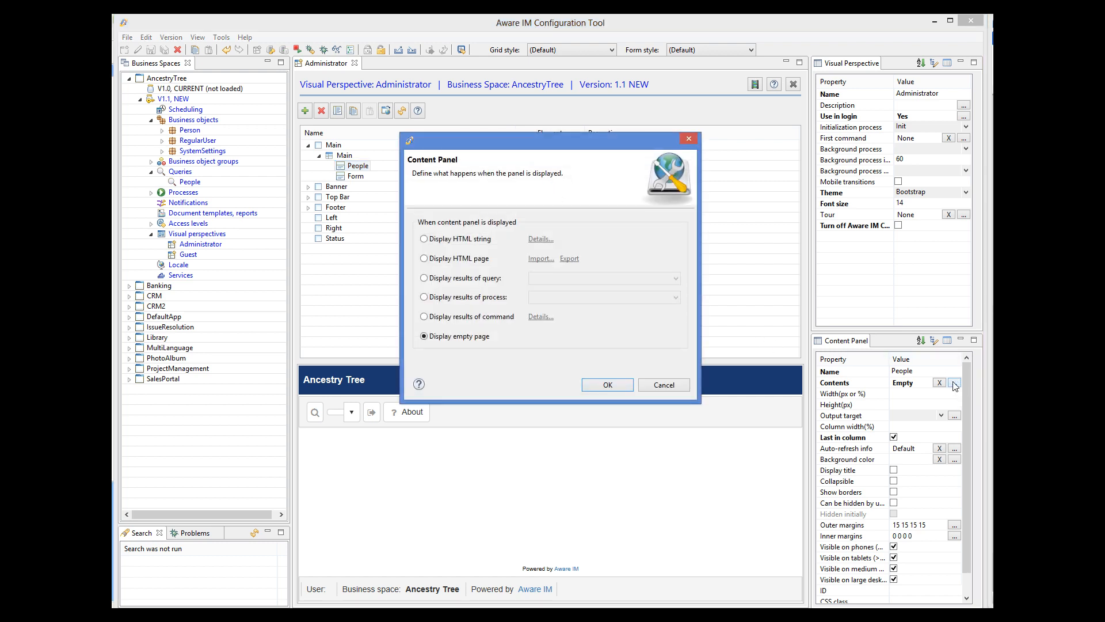
click(443, 278)
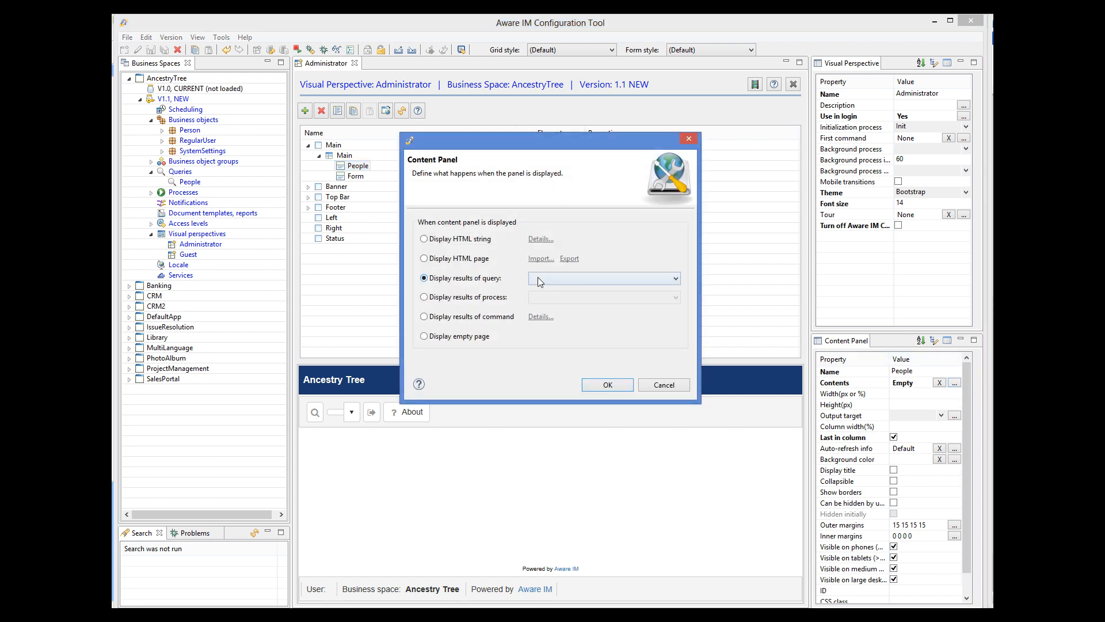
click(541, 278)
click(541, 291)
click(628, 385)
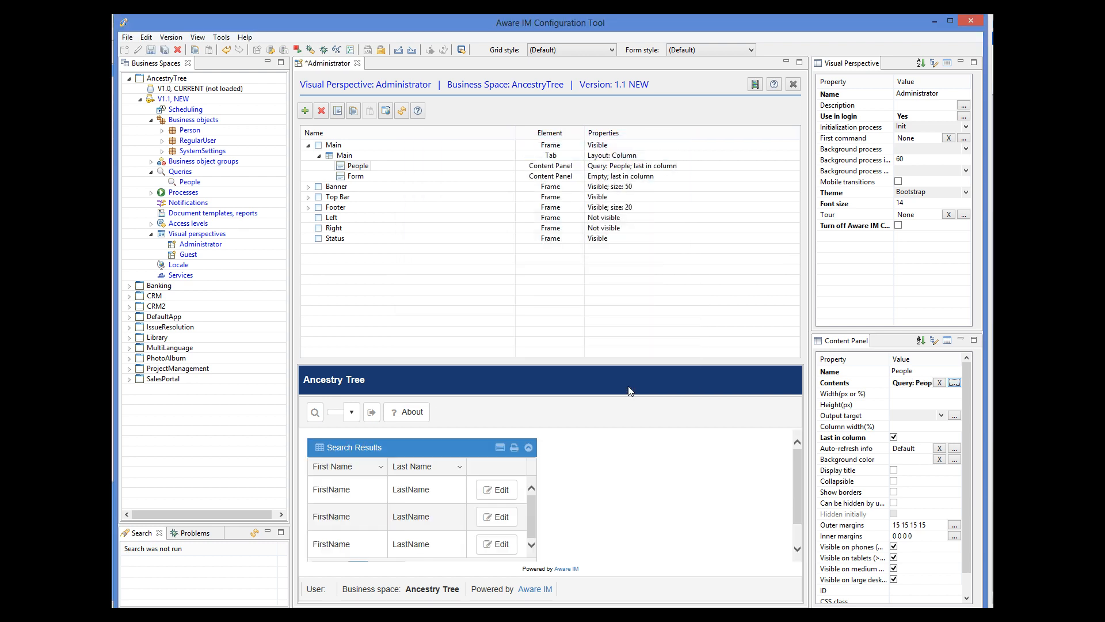
click(150, 49)
Step: Send the People panel's output to the Form panel and save the layout
click(355, 178)
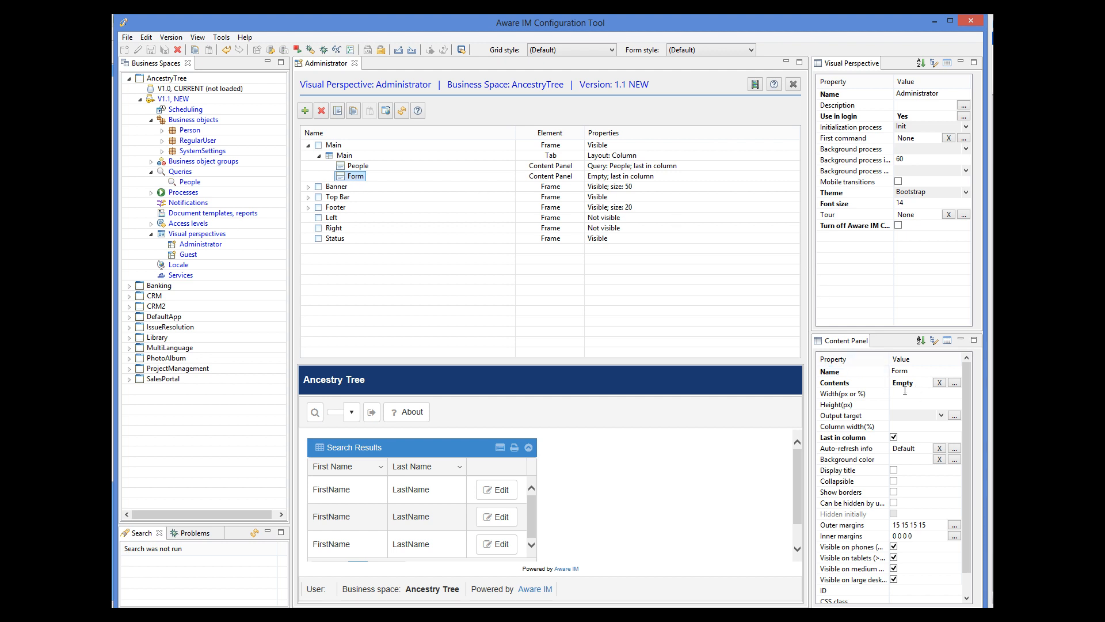
click(874, 382)
click(361, 167)
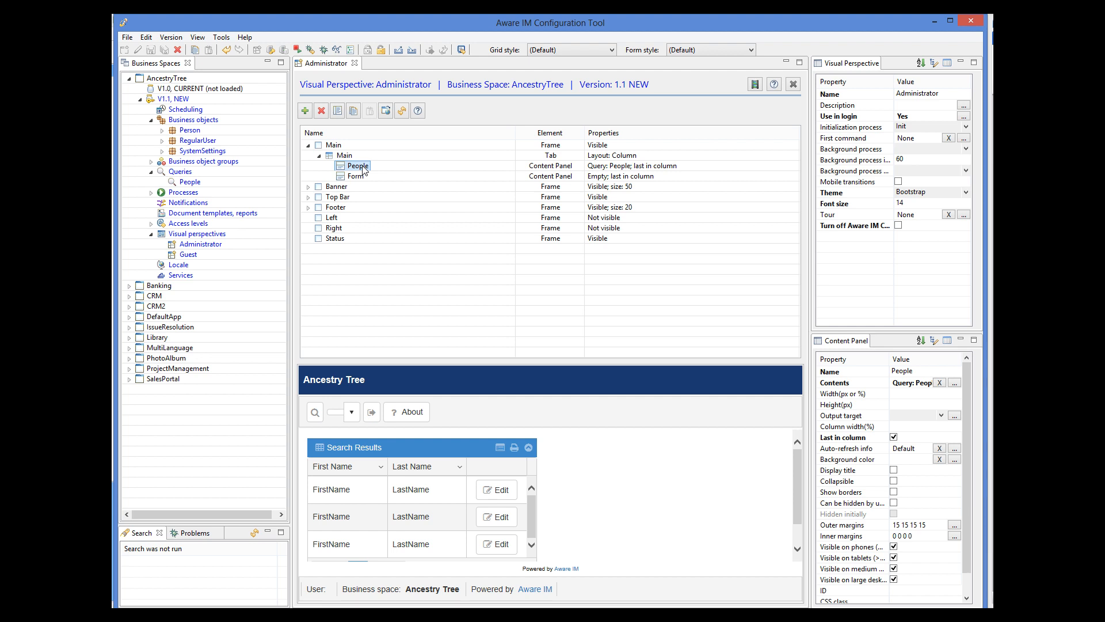
click(941, 415)
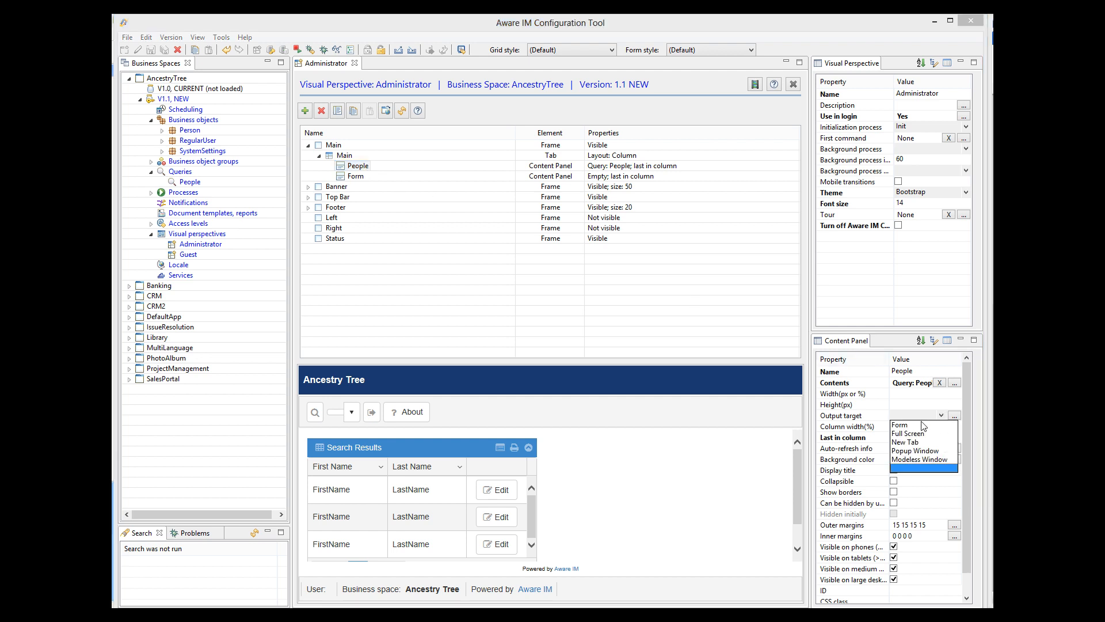
click(915, 425)
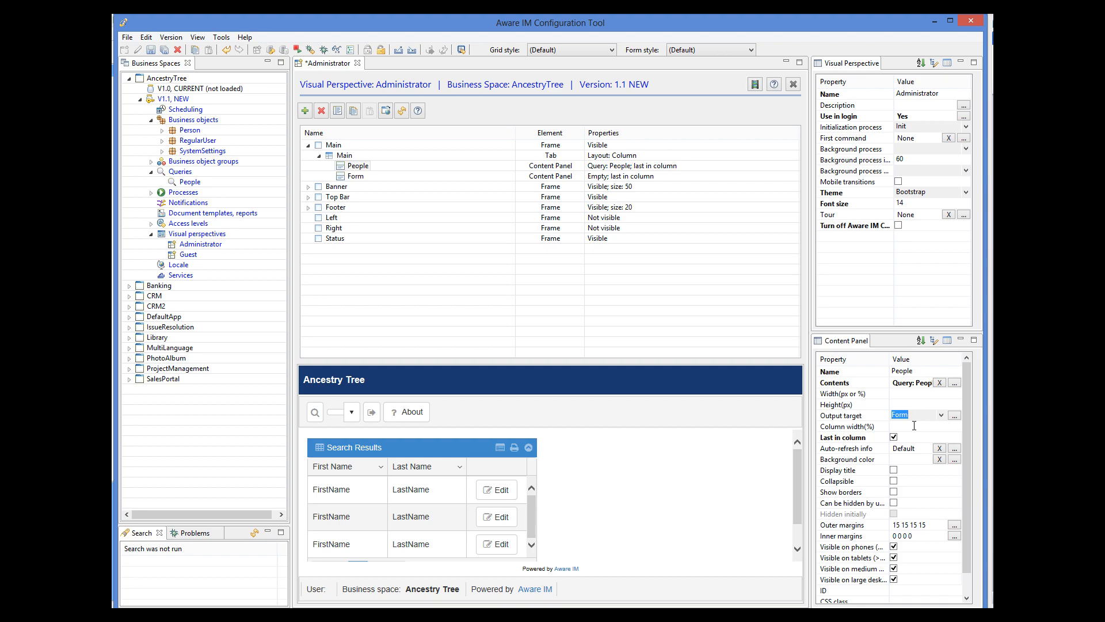
click(152, 53)
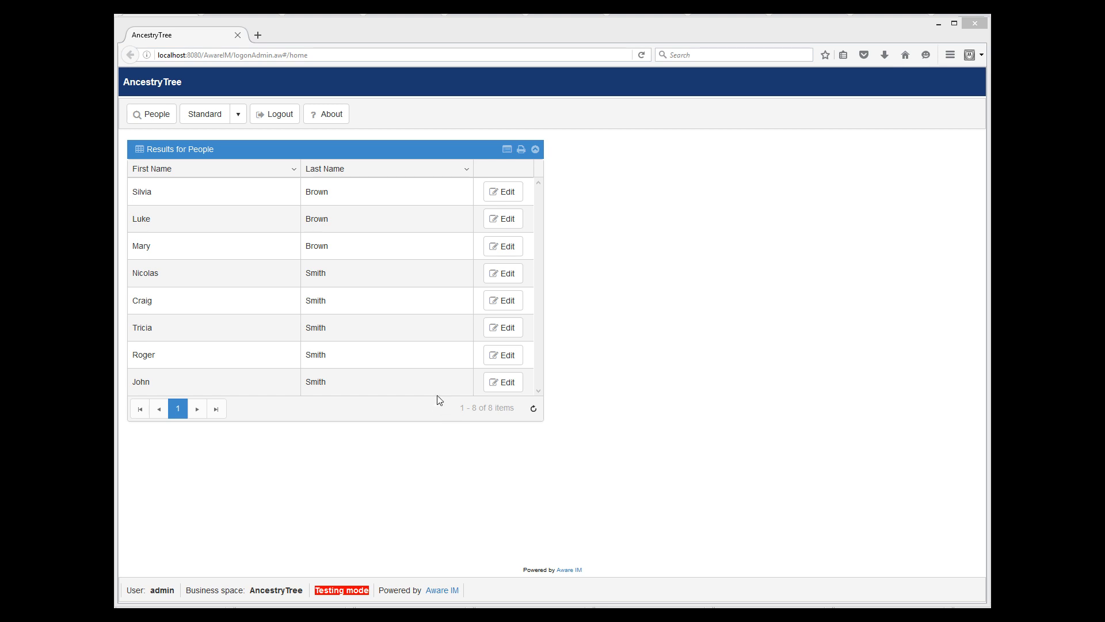
Step: Open a person's record from the Results for People grid
click(445, 377)
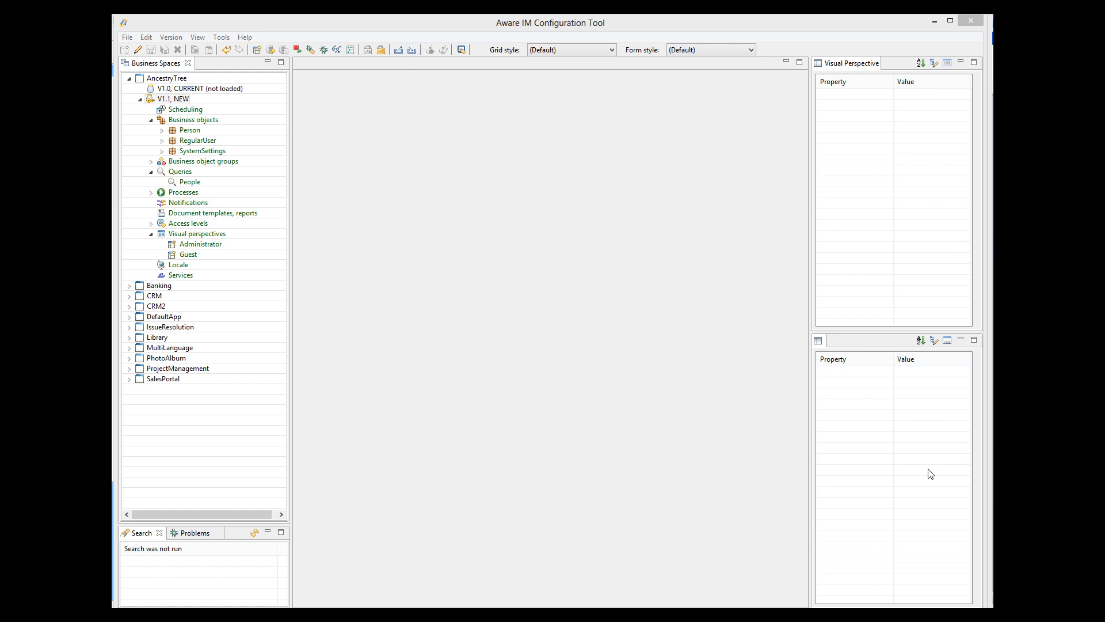
Step: Open the Administrator perspective and add a 'Children' content panel to the Main tab
double_click(201, 247)
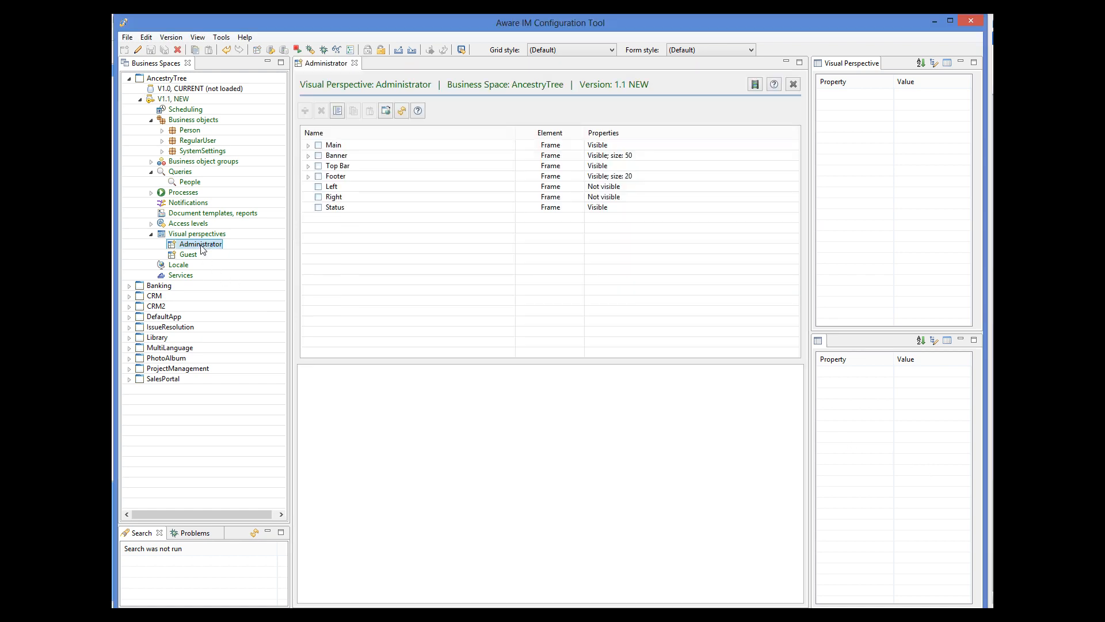
click(308, 145)
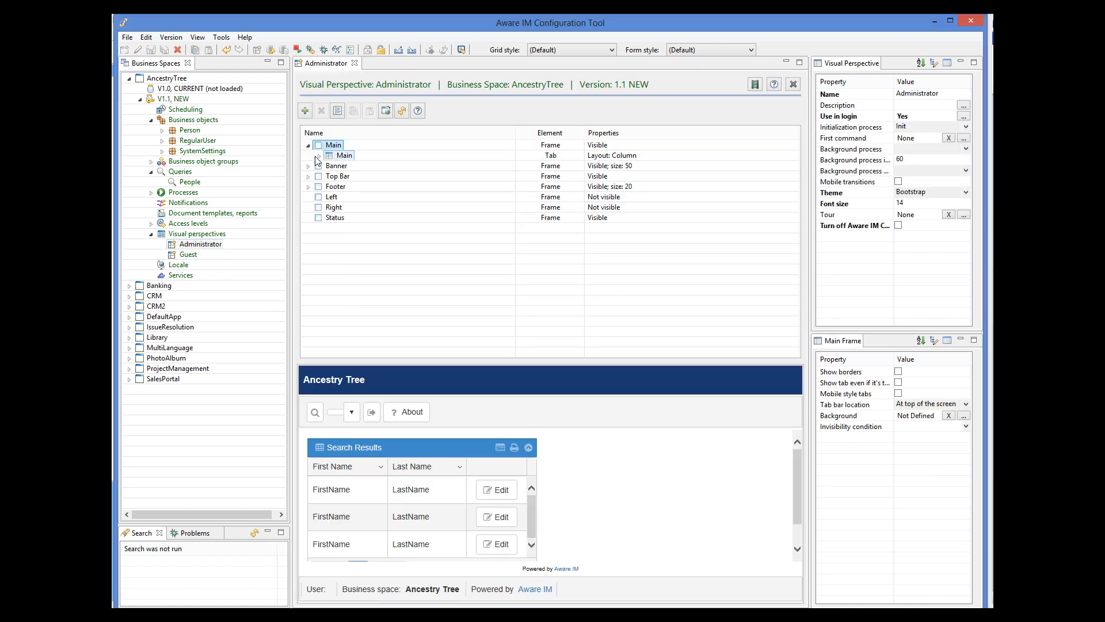
click(320, 157)
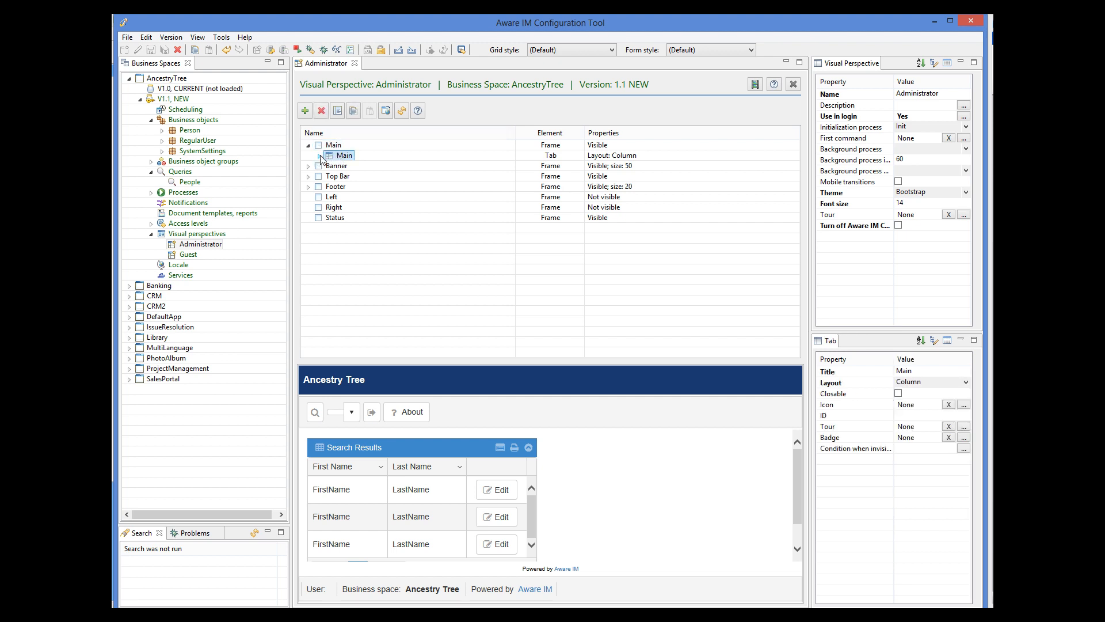
click(319, 156)
click(306, 111)
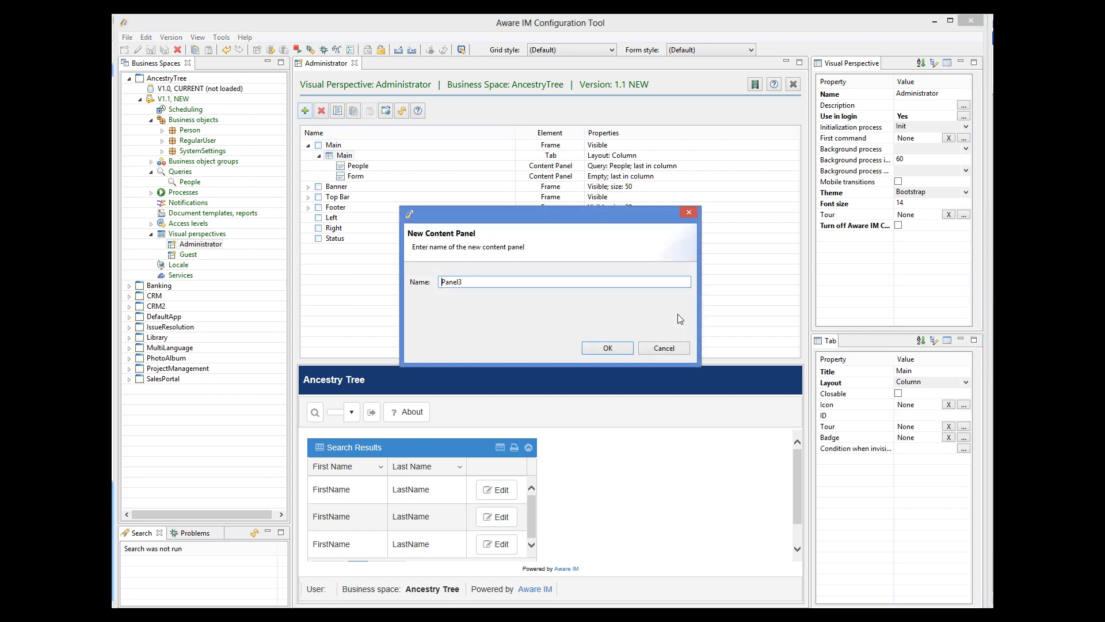
drag(485, 281, 432, 281)
text(Children)
click(610, 348)
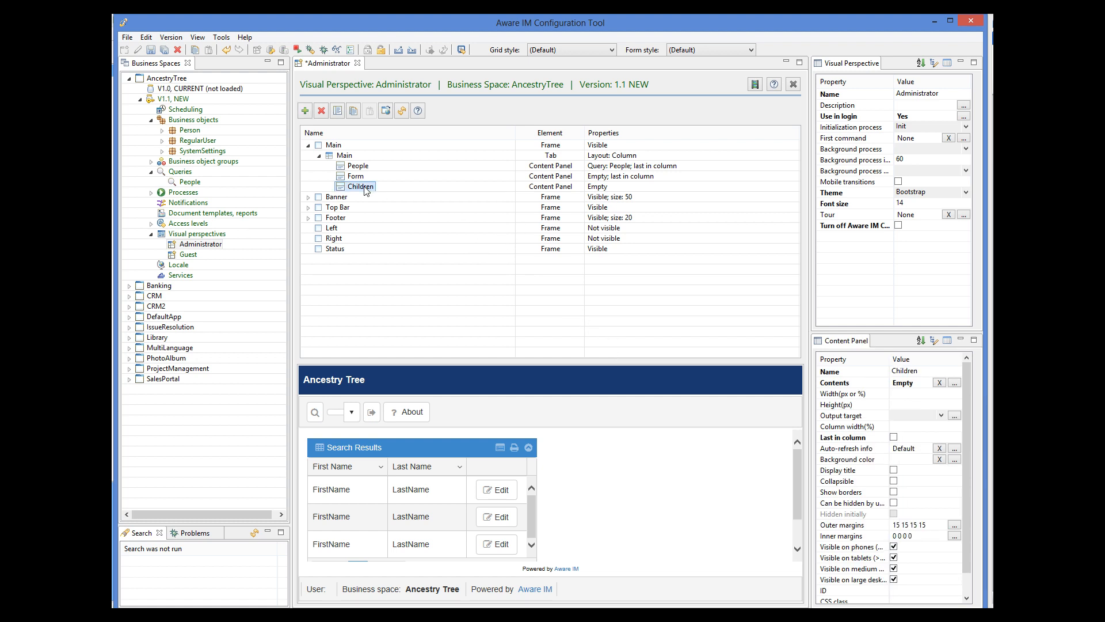
Step: Make Children last in the column instead of Form, clear People's output target, and save
click(894, 439)
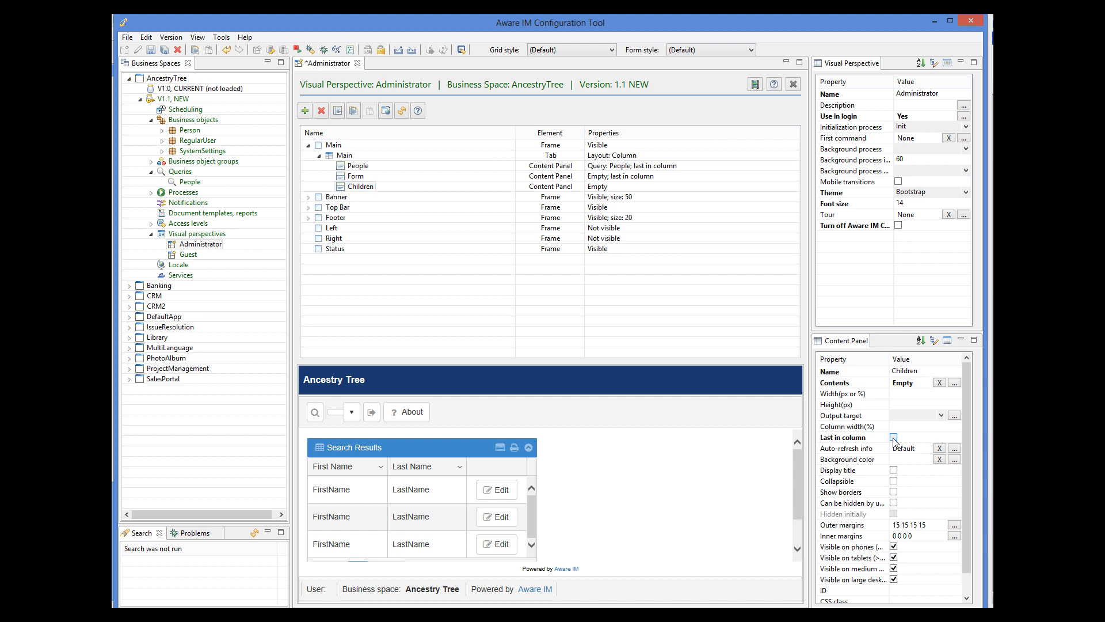
click(356, 177)
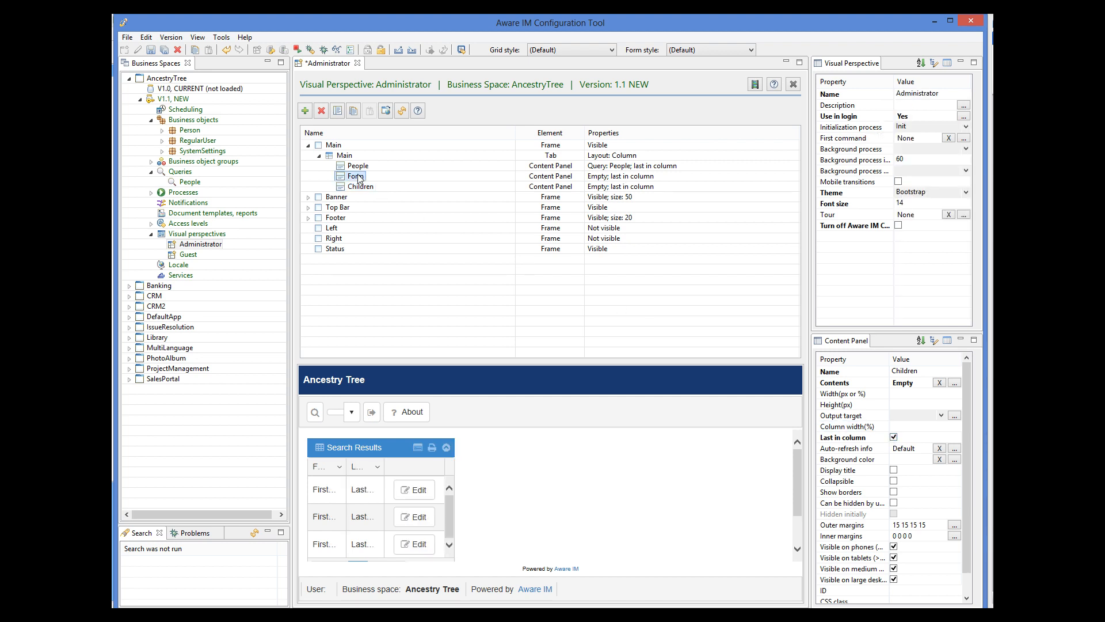
click(894, 437)
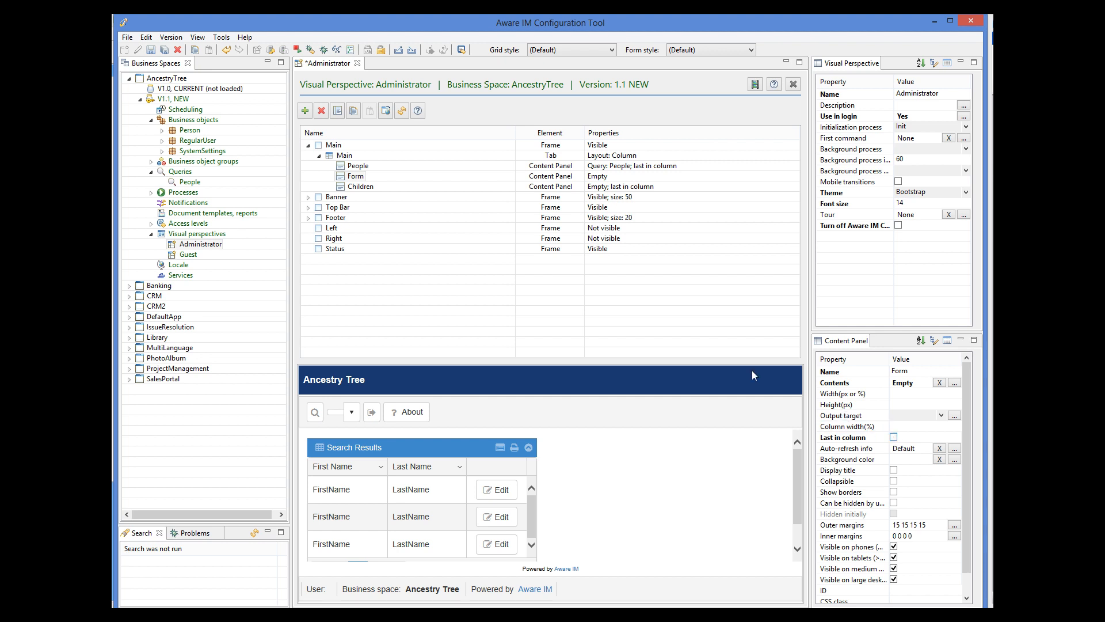
click(358, 166)
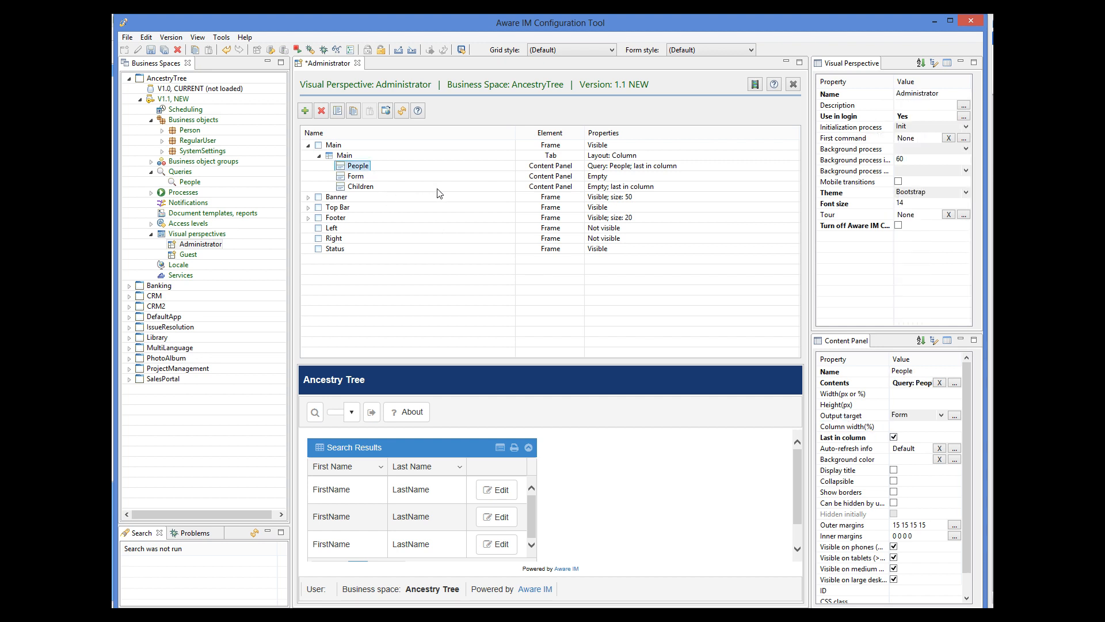
click(942, 415)
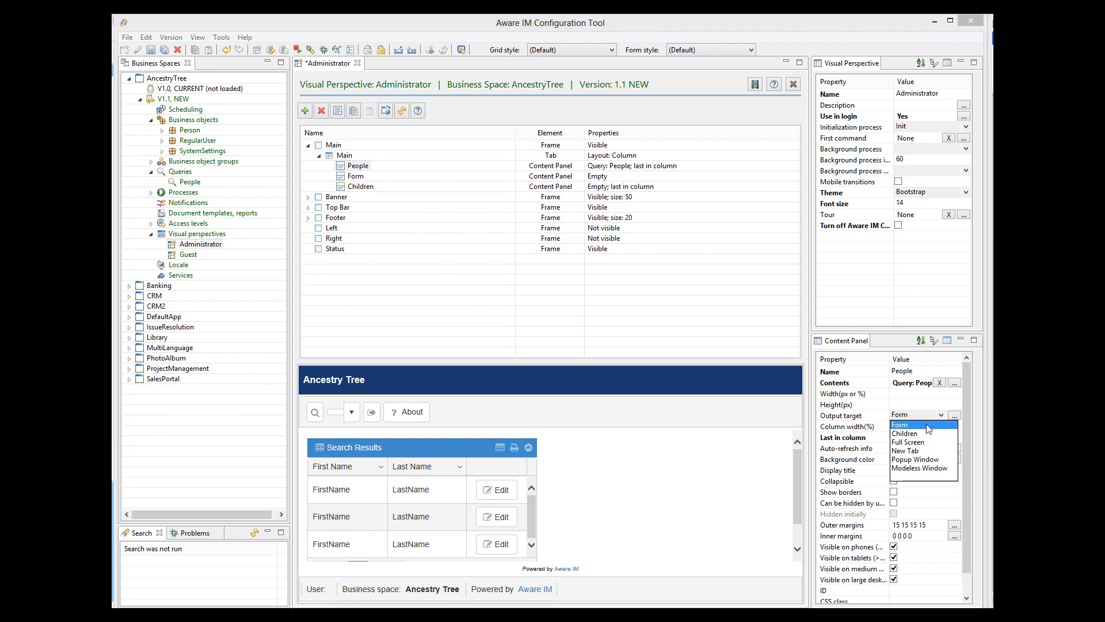
click(919, 477)
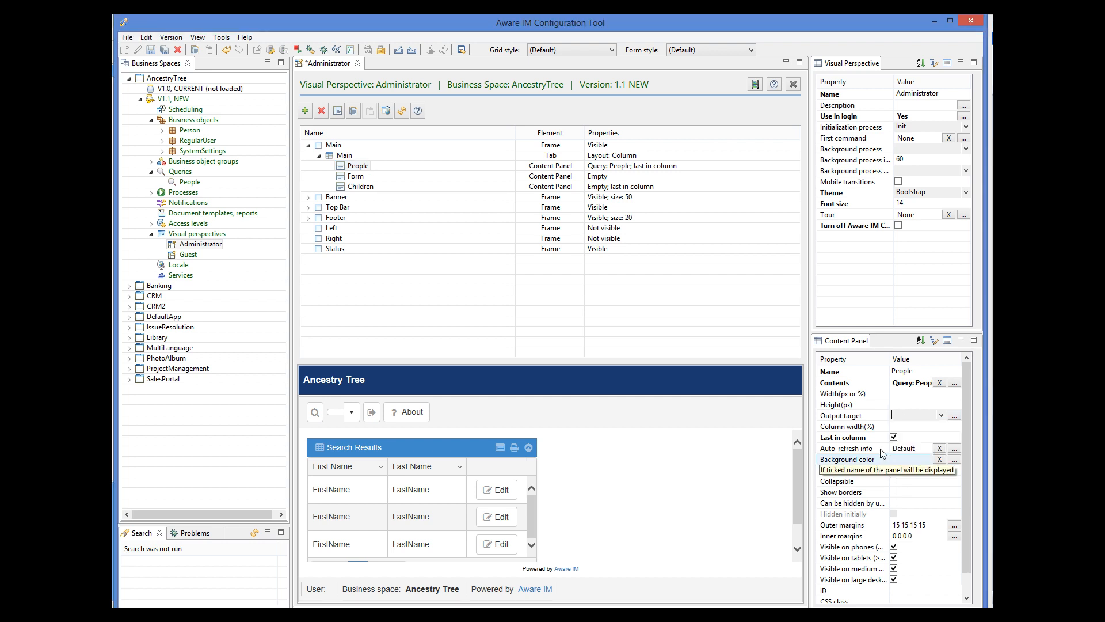
click(151, 50)
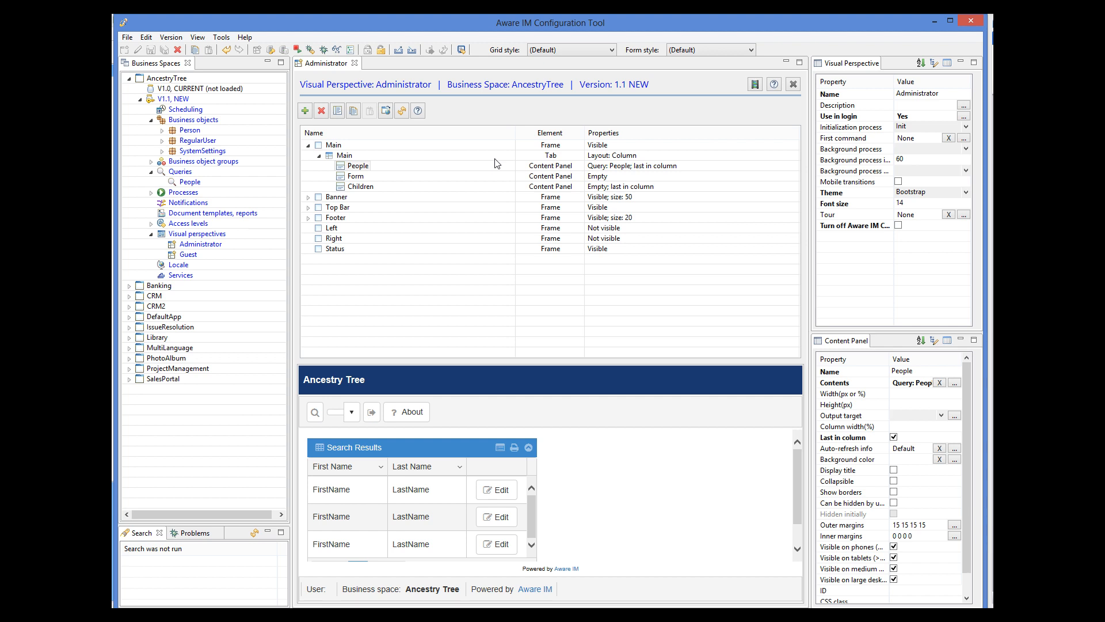
click(367, 178)
Step: Set the Form panel's contents to the HTML string 'NOTHING SELECTED'
click(955, 382)
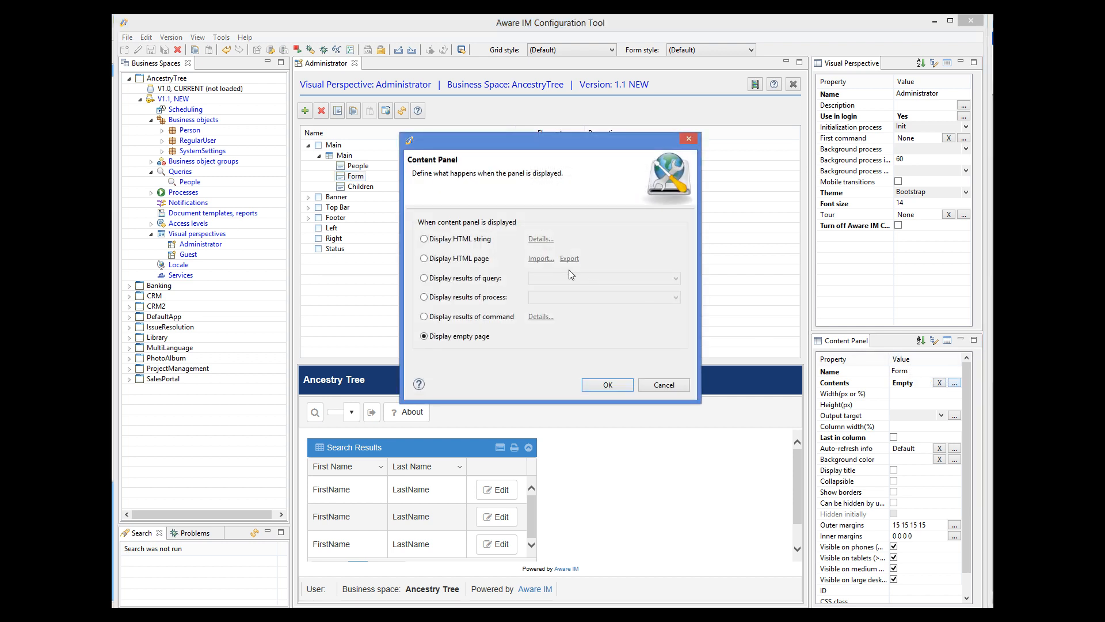
click(429, 240)
click(534, 240)
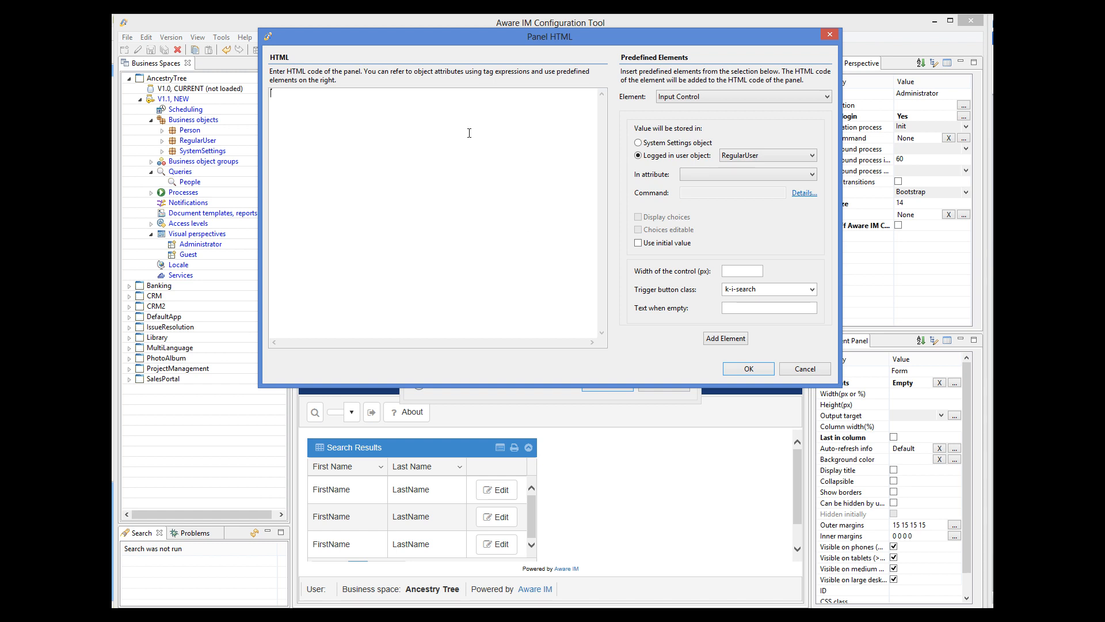
text(NOTHING SELECTED)
click(757, 366)
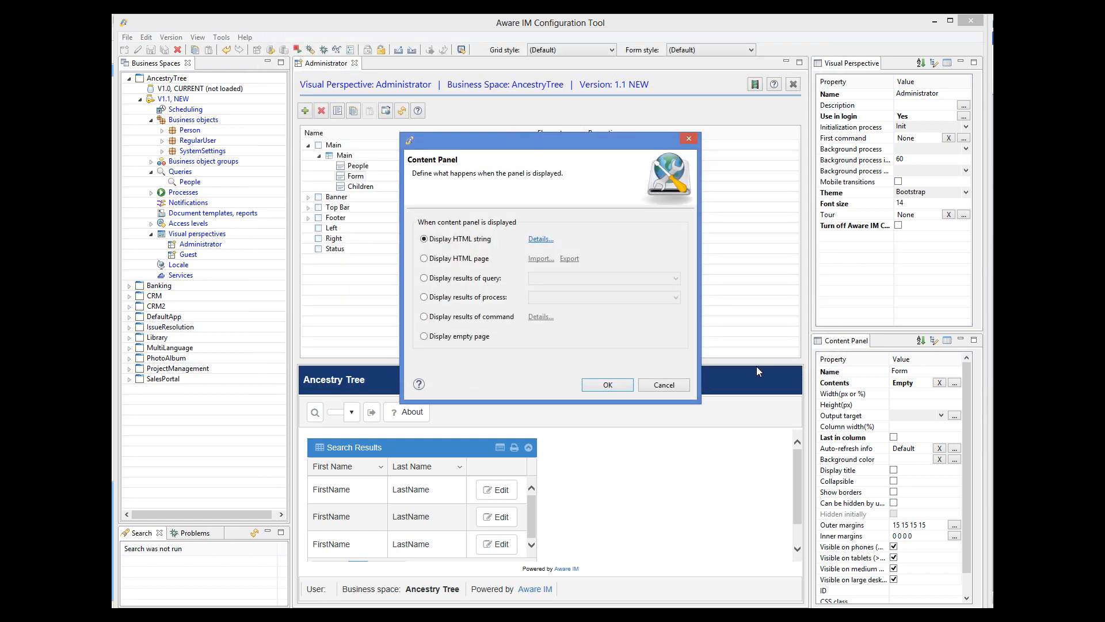
click(618, 384)
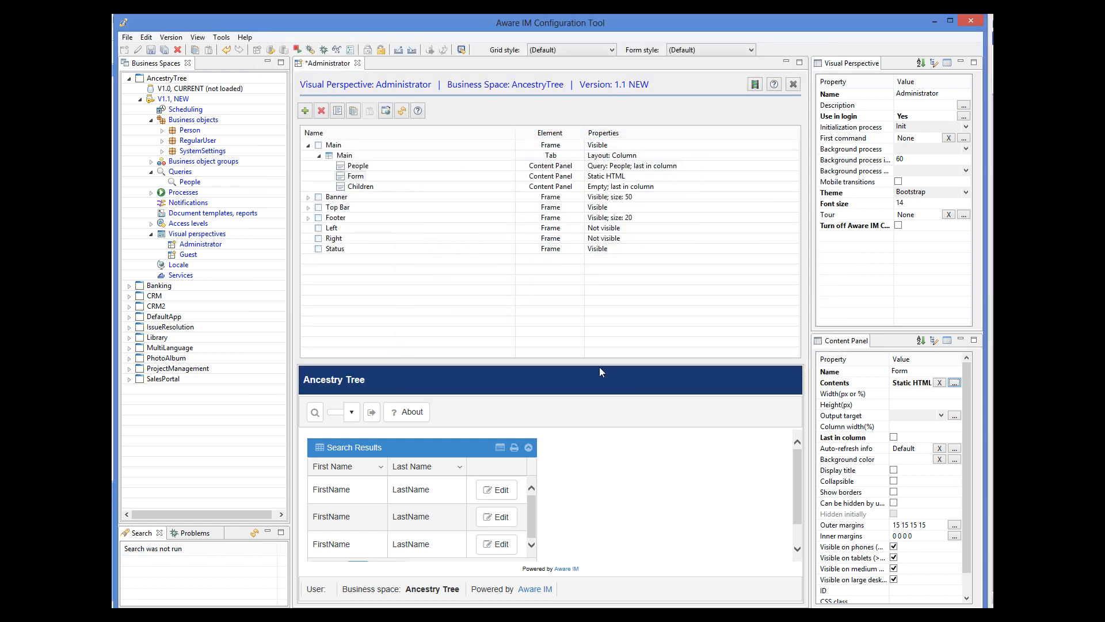
Step: Set the Children panel's contents to the HTML '<div></div>' and save the perspective
click(363, 187)
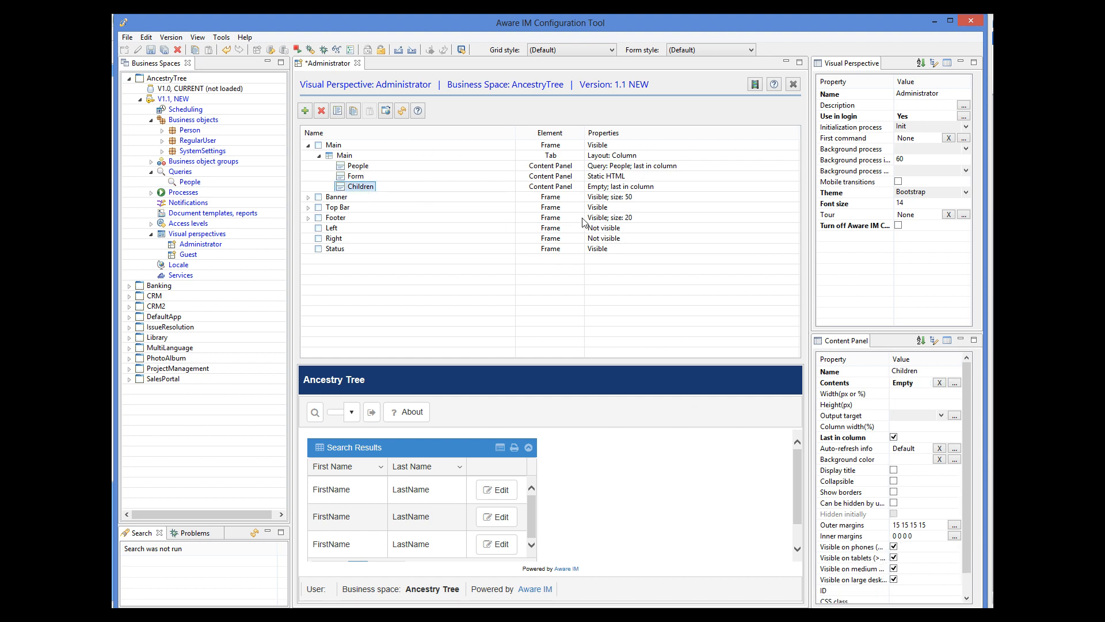
click(955, 383)
click(455, 239)
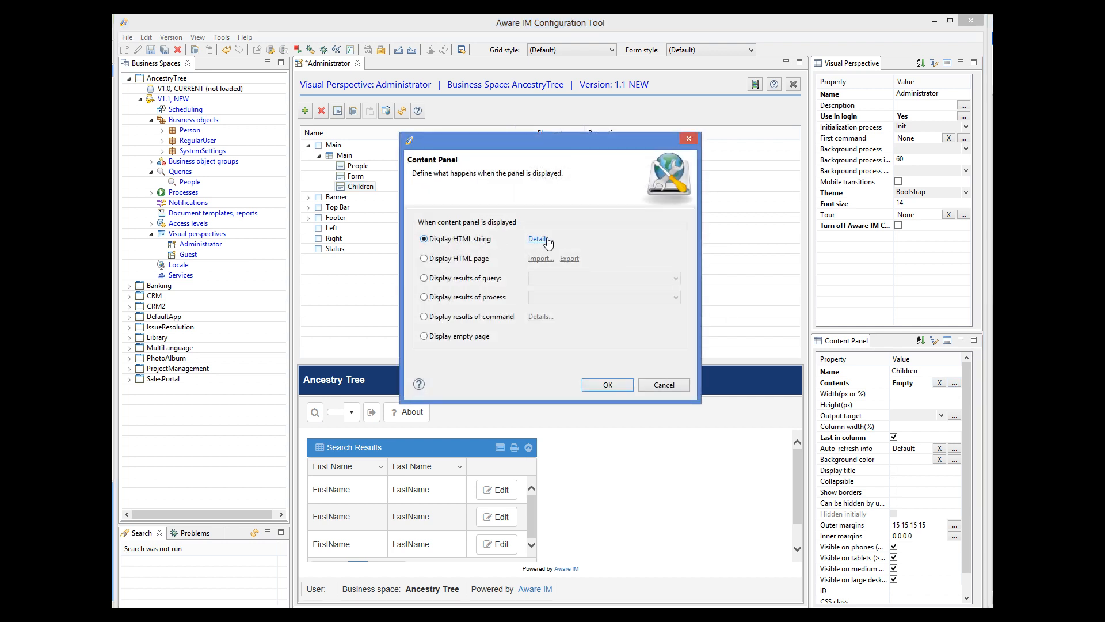
click(539, 239)
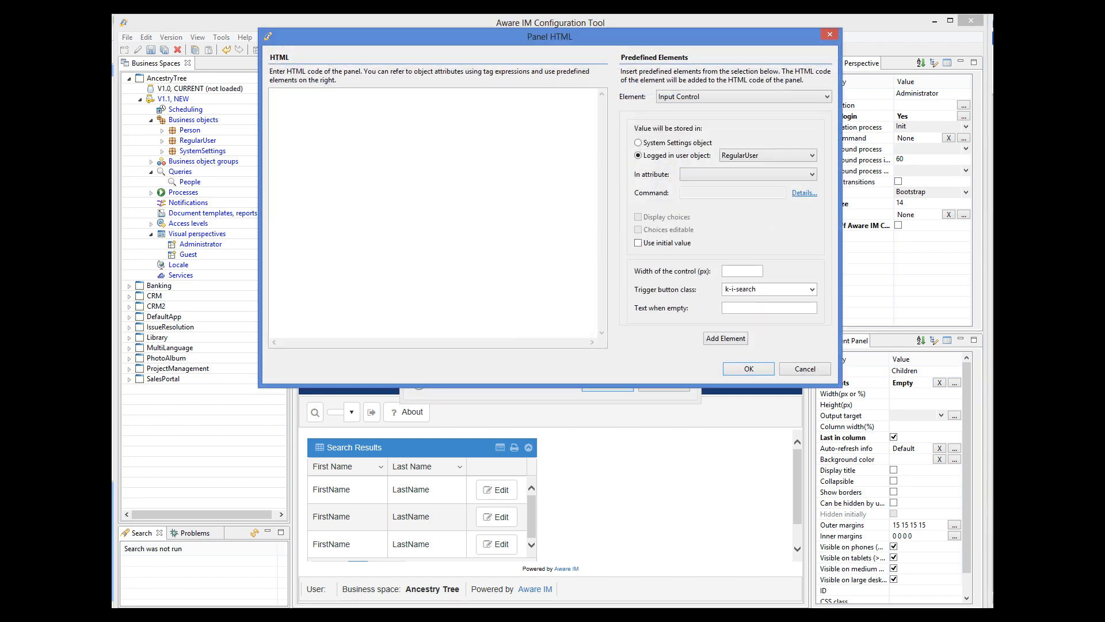
text(<div></div>)
click(766, 370)
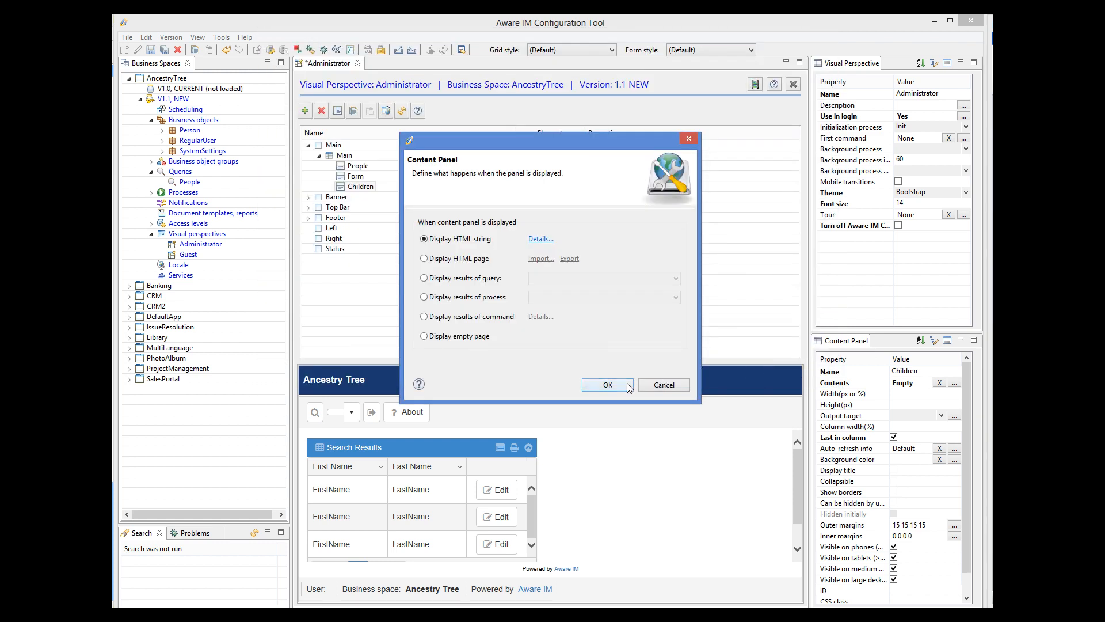
click(608, 384)
click(152, 51)
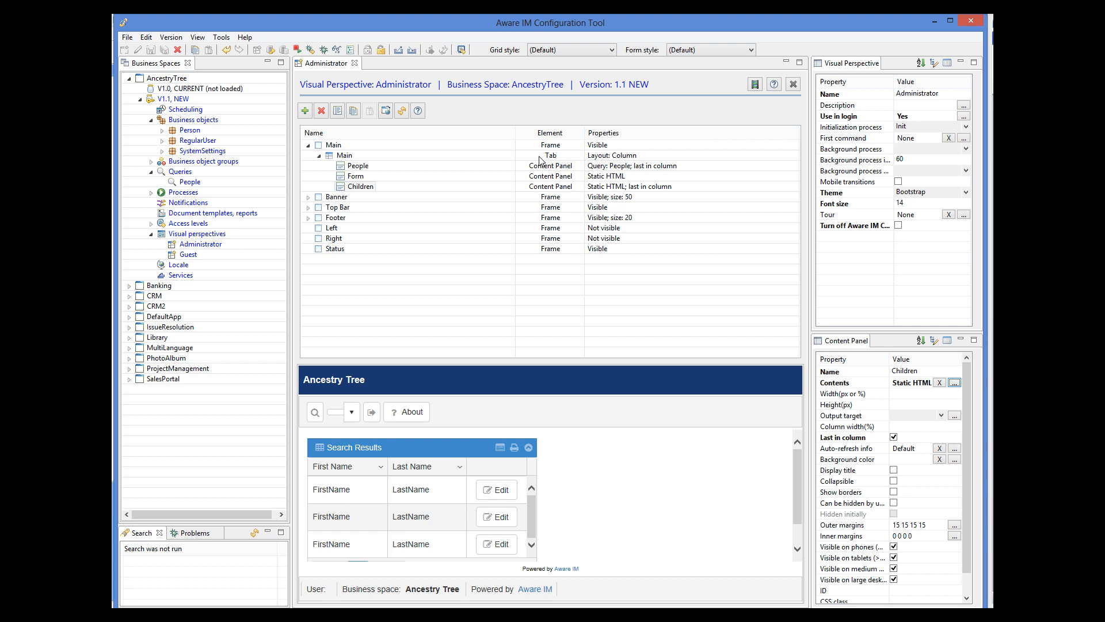
Step: Add a SelectedPerson attribute of type Person to RegularUser and save the object
click(206, 142)
double_click(206, 142)
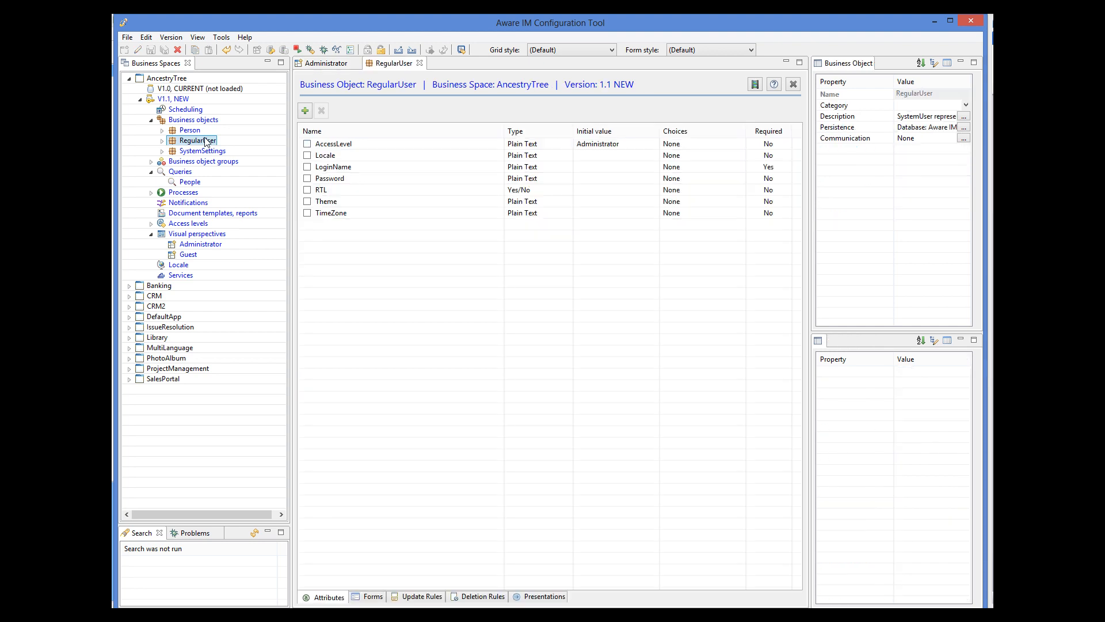
click(305, 111)
text(SelectedPerson)
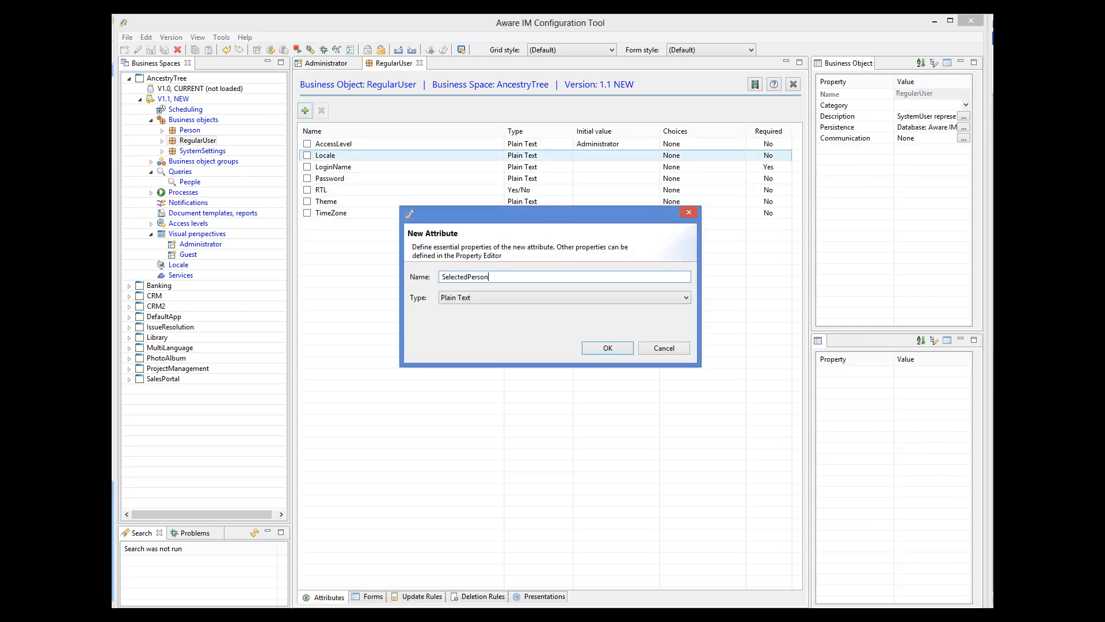
click(454, 301)
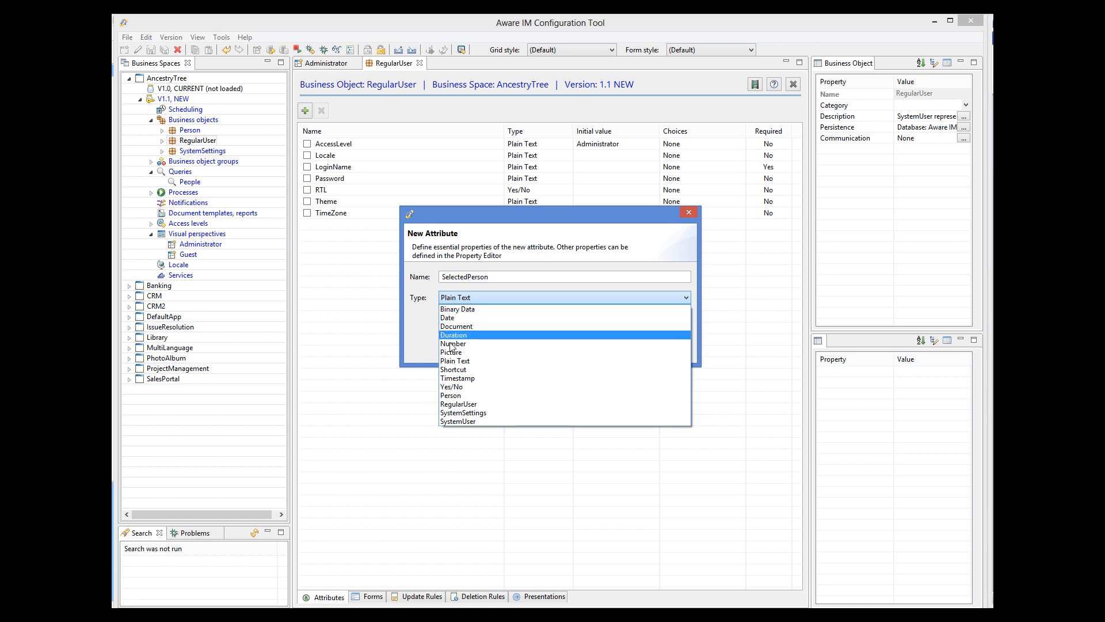
click(460, 396)
click(605, 348)
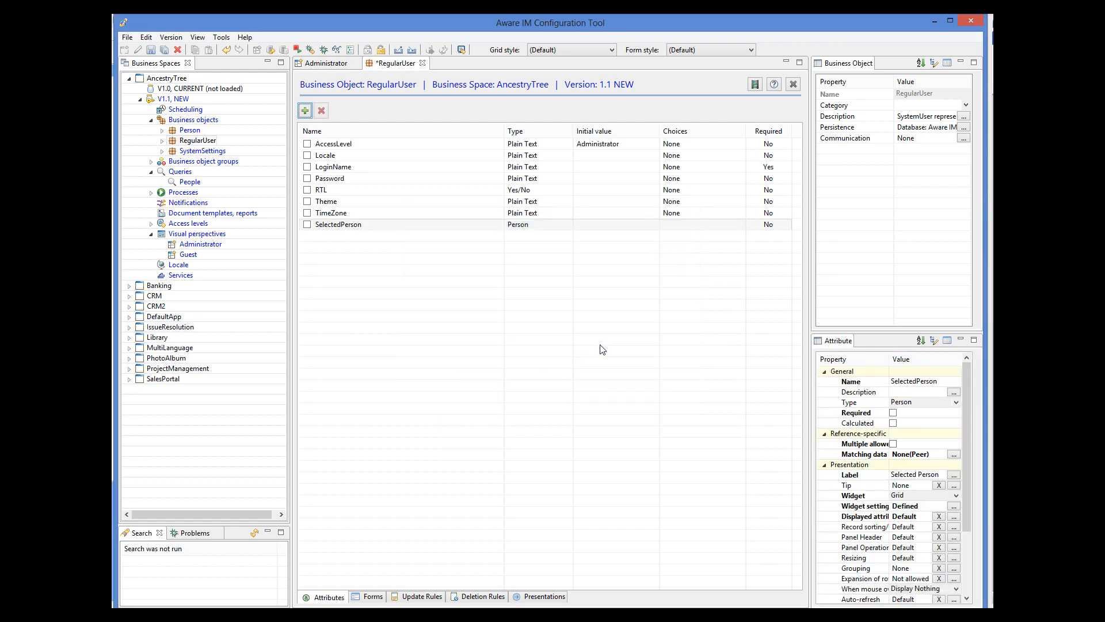
click(151, 50)
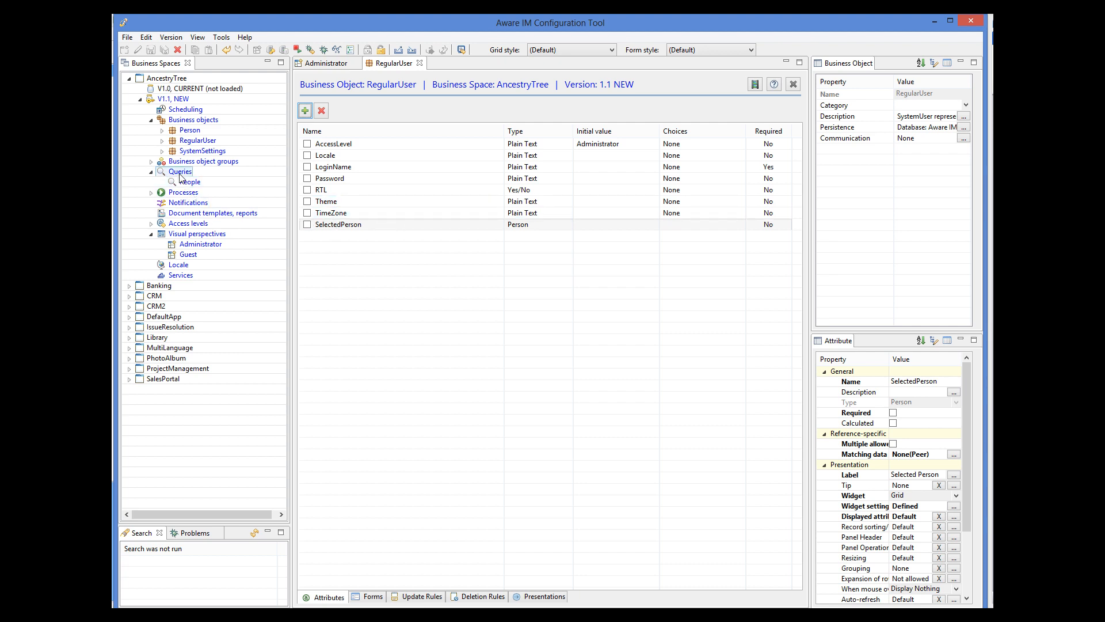
right_click(181, 197)
Step: Create a new process named SelectPerson that takes Person as its input
click(213, 196)
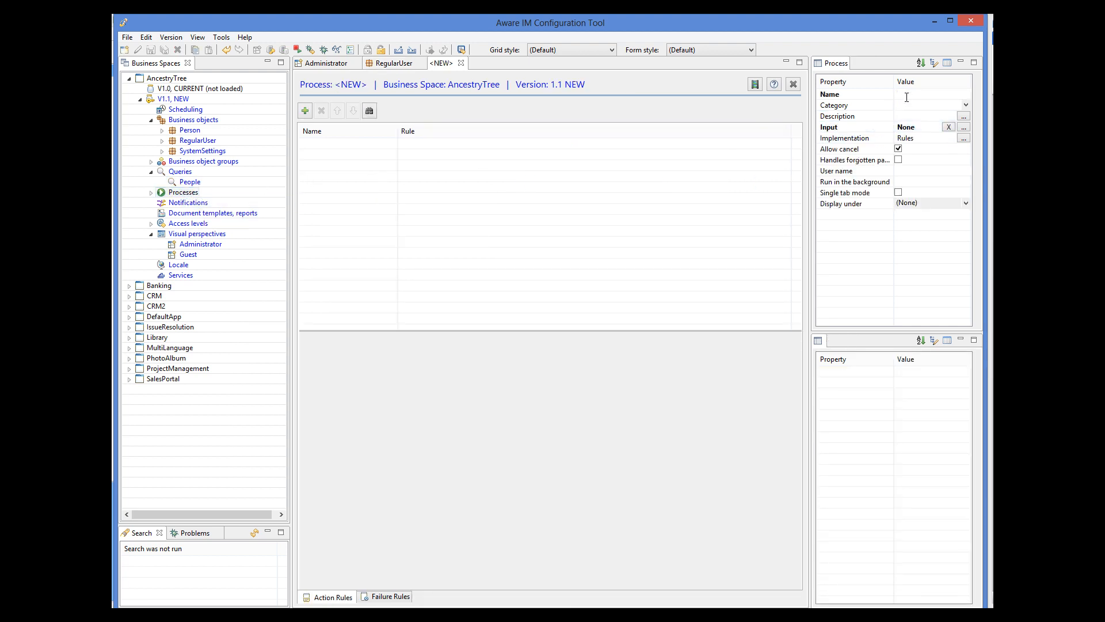
text(SelectPerson)
click(963, 126)
click(389, 213)
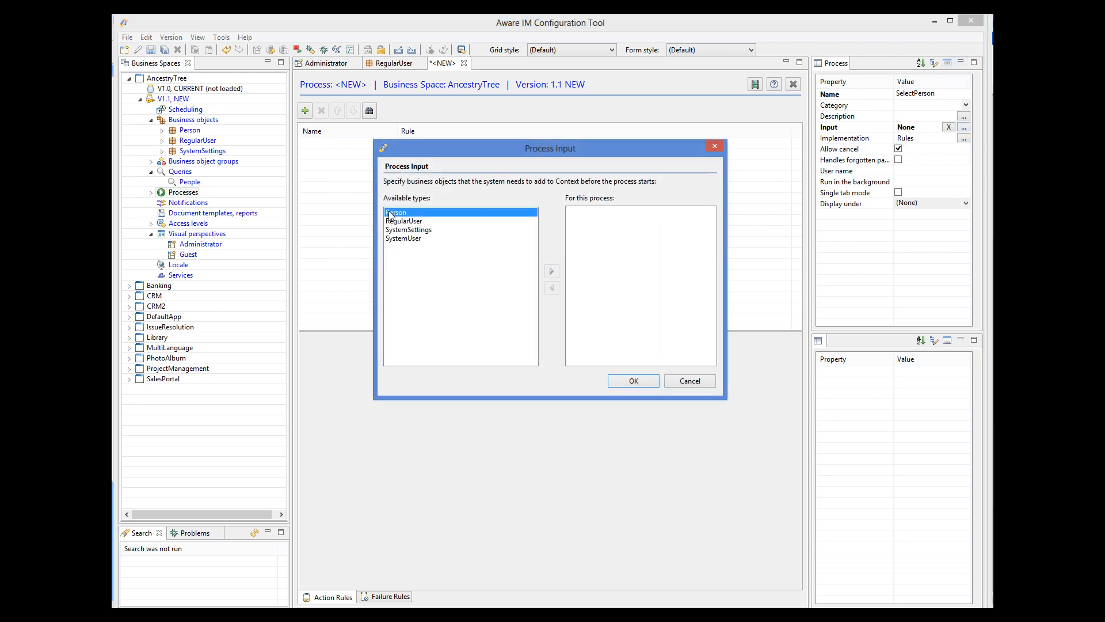
click(551, 271)
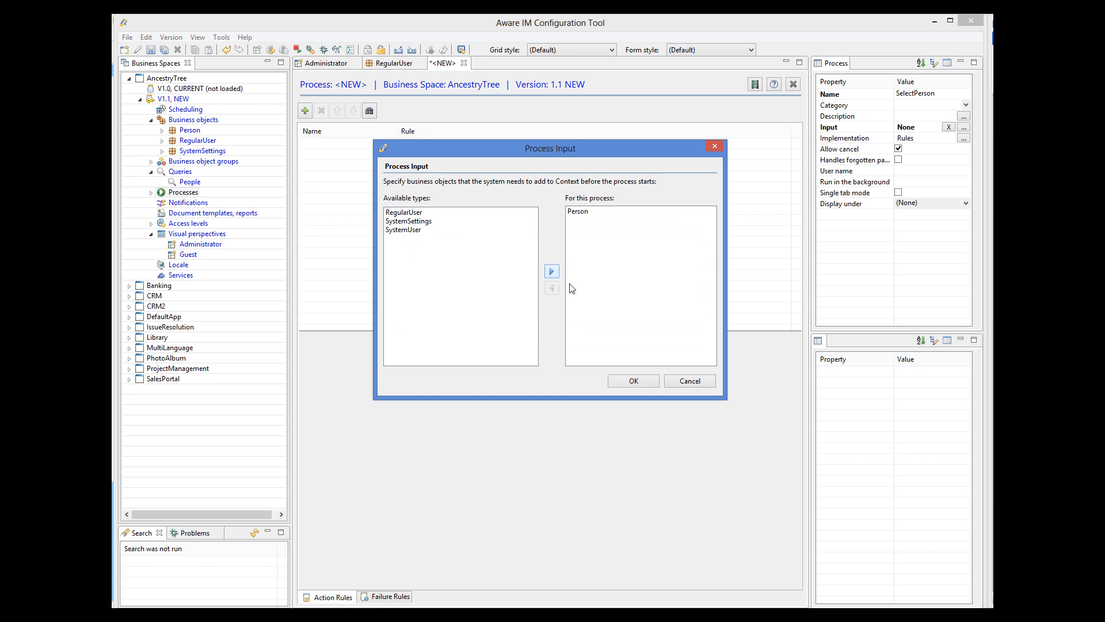
click(634, 382)
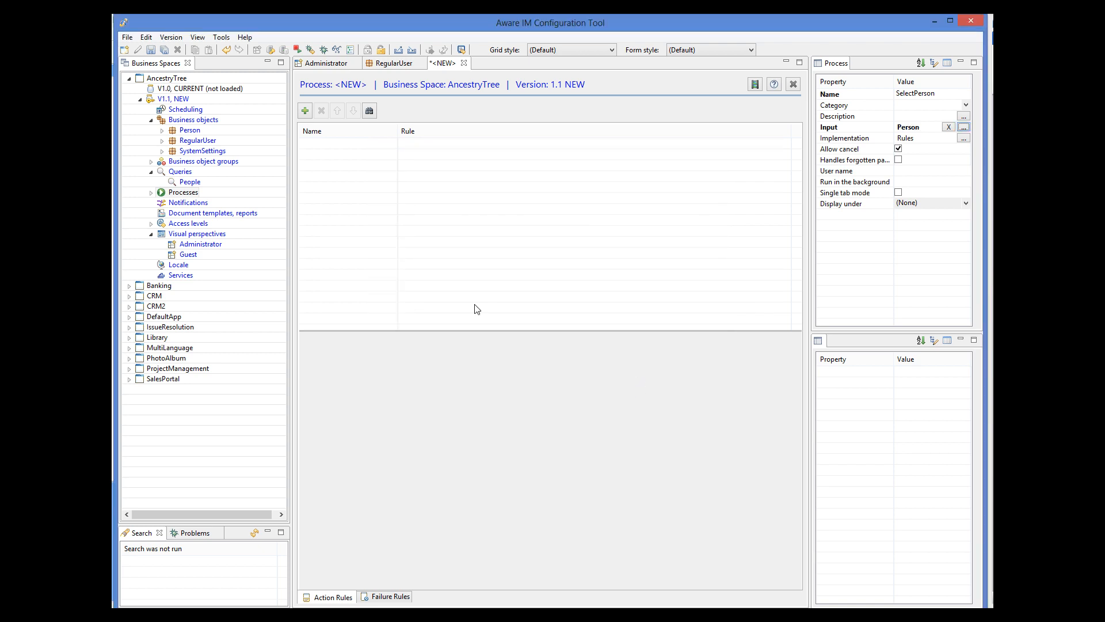
Step: Add a Set rule assigning LoggedInRegularUser.SelectedPerson = Person and save the process
click(305, 110)
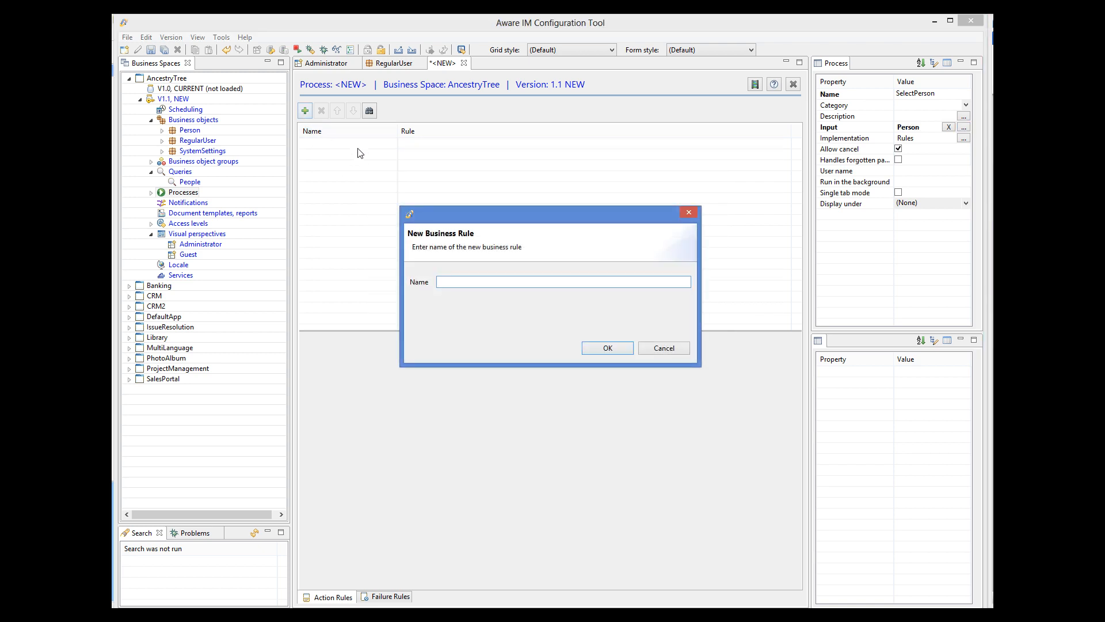
text(Set)
click(608, 348)
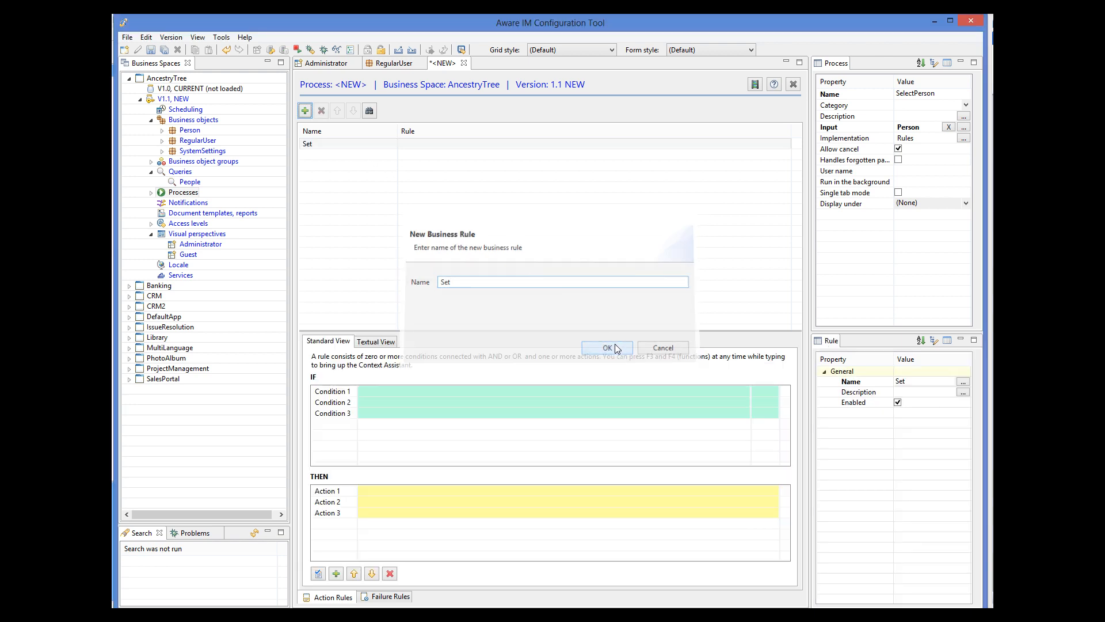
click(377, 342)
text(LoggedInRegularUser.SelectedPerson = Person)
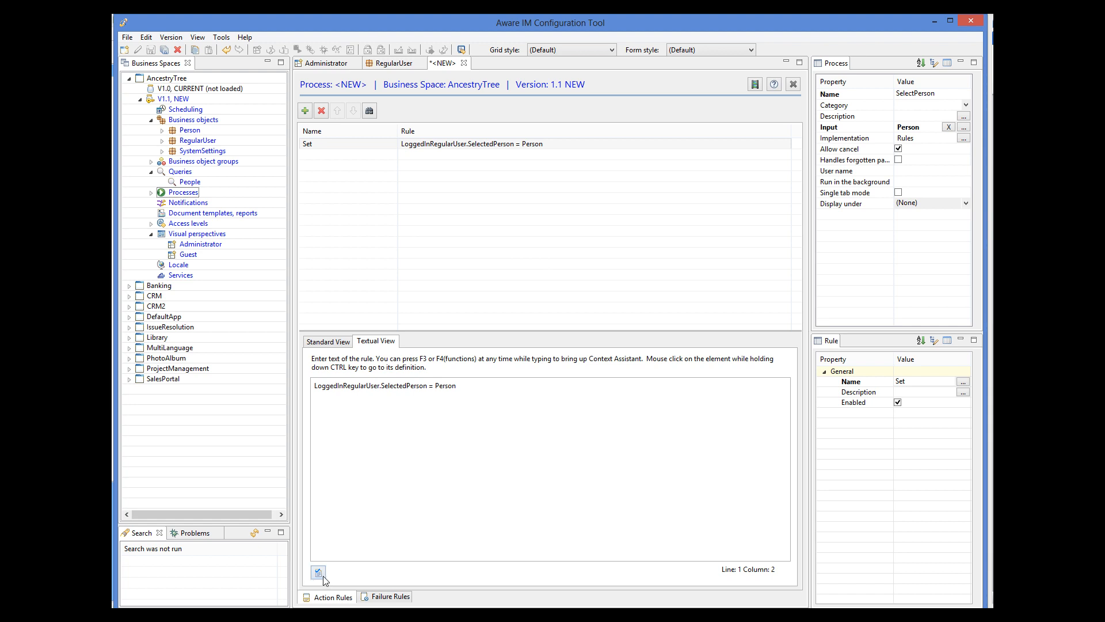
click(323, 576)
click(150, 50)
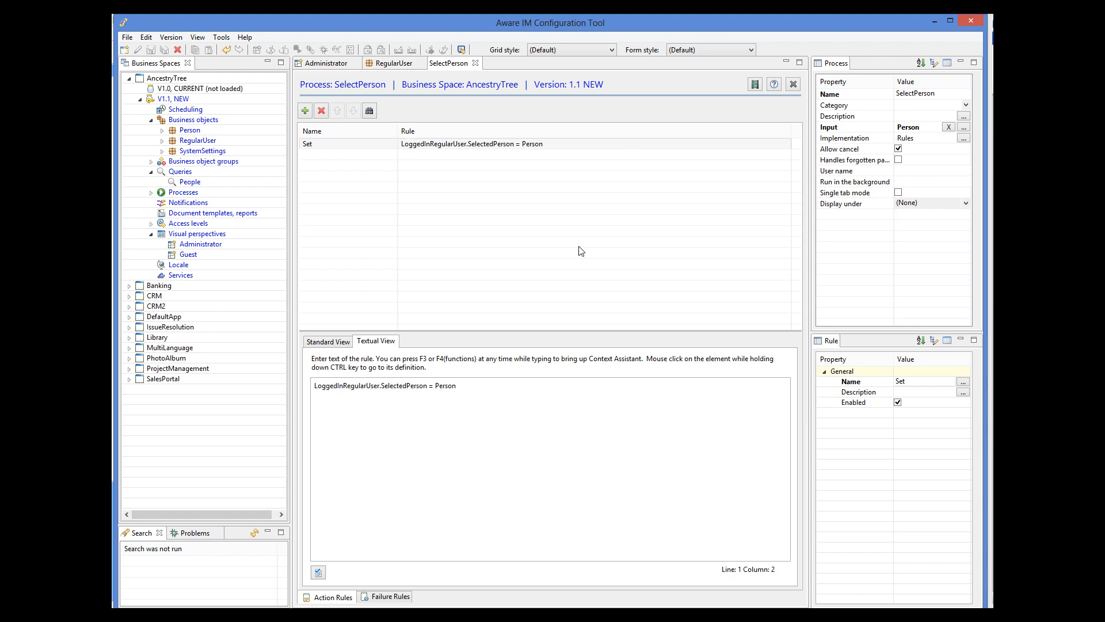
double_click(191, 181)
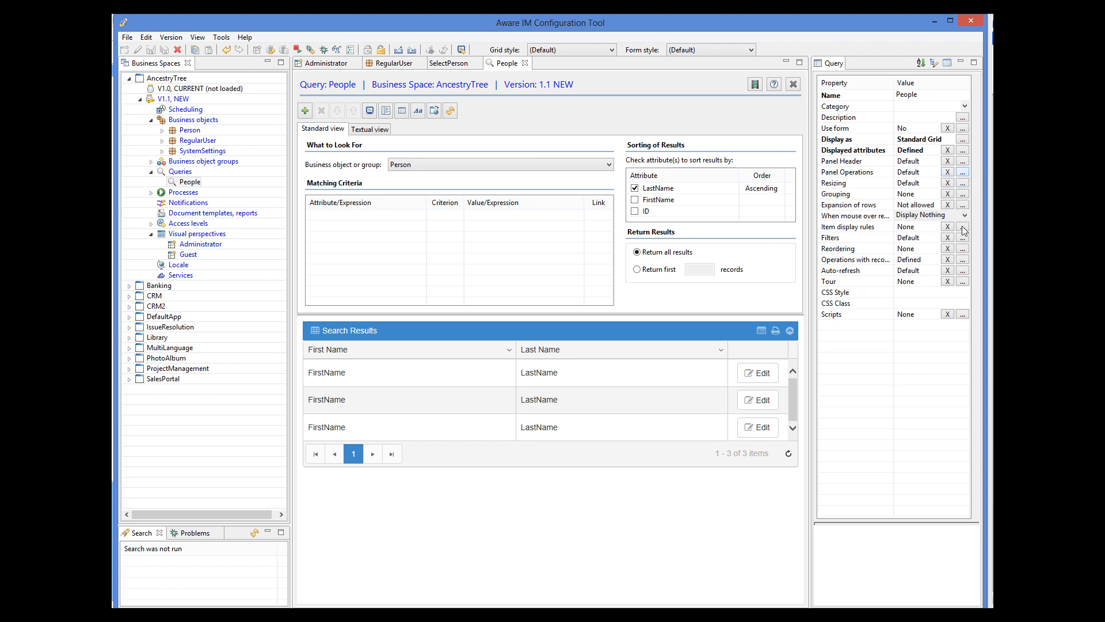
Step: Rename the People query's Edit operation to Select, make it start SelectPerson, and save
click(964, 260)
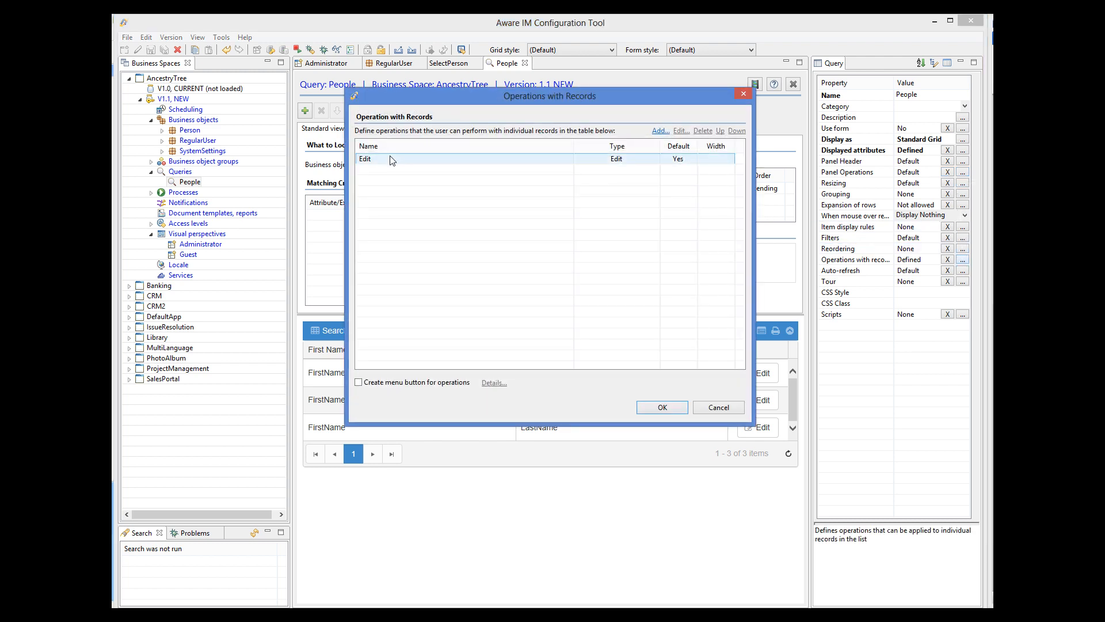
click(541, 156)
click(681, 132)
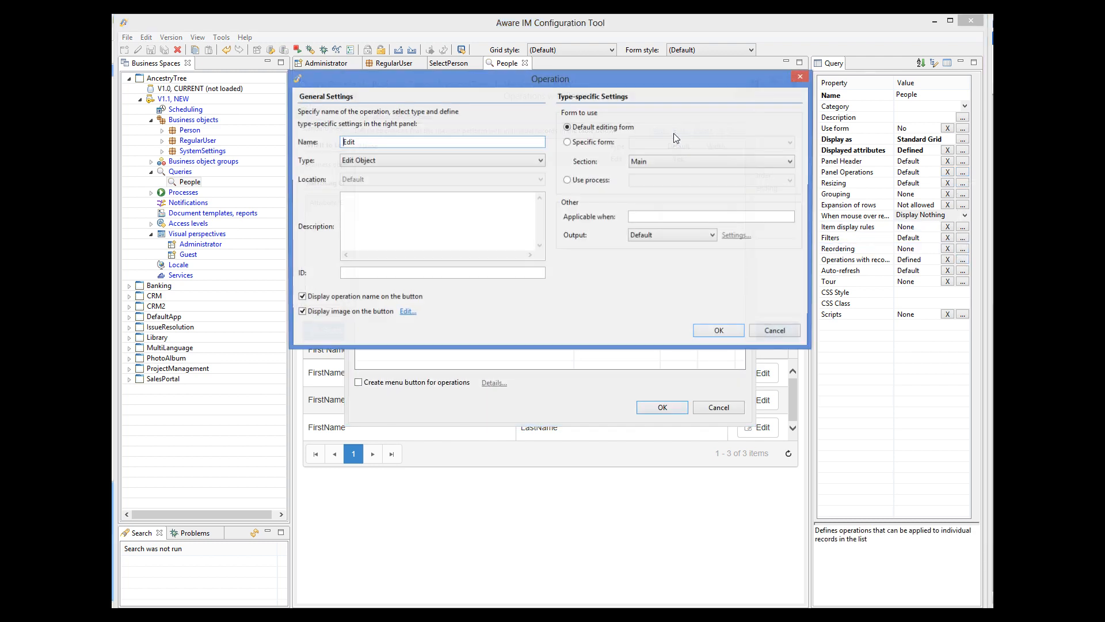
text(Select)
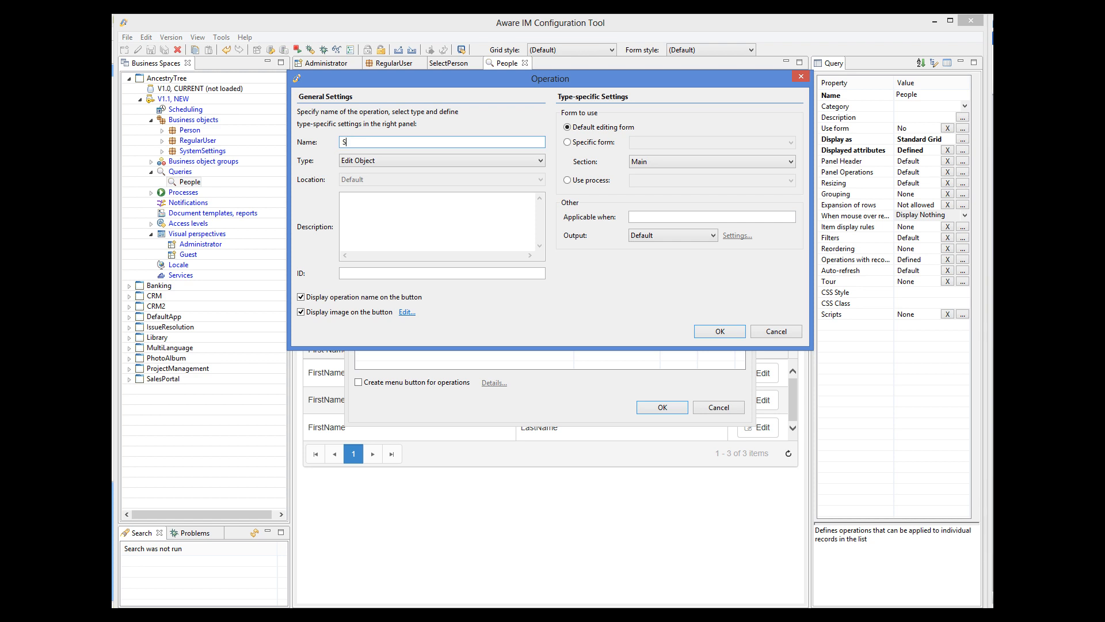
click(368, 161)
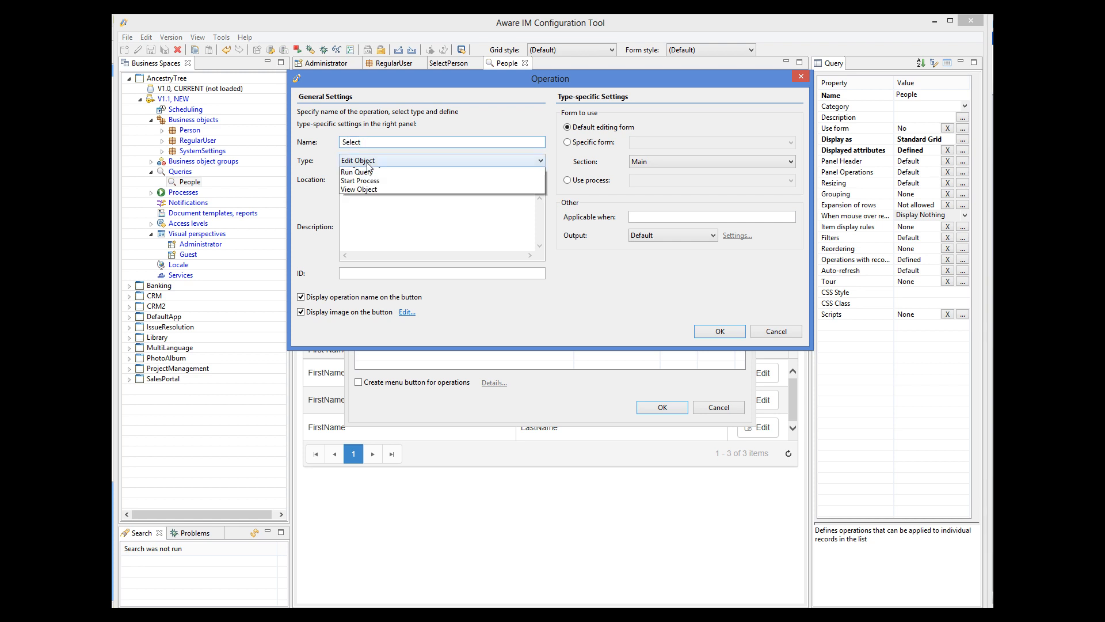
click(363, 225)
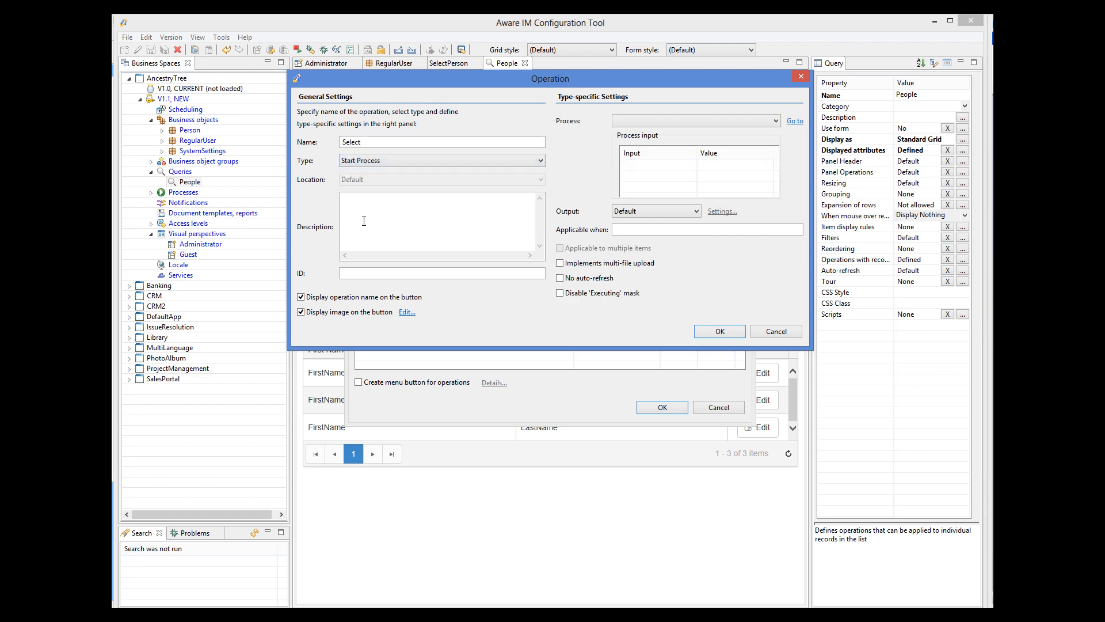
click(651, 121)
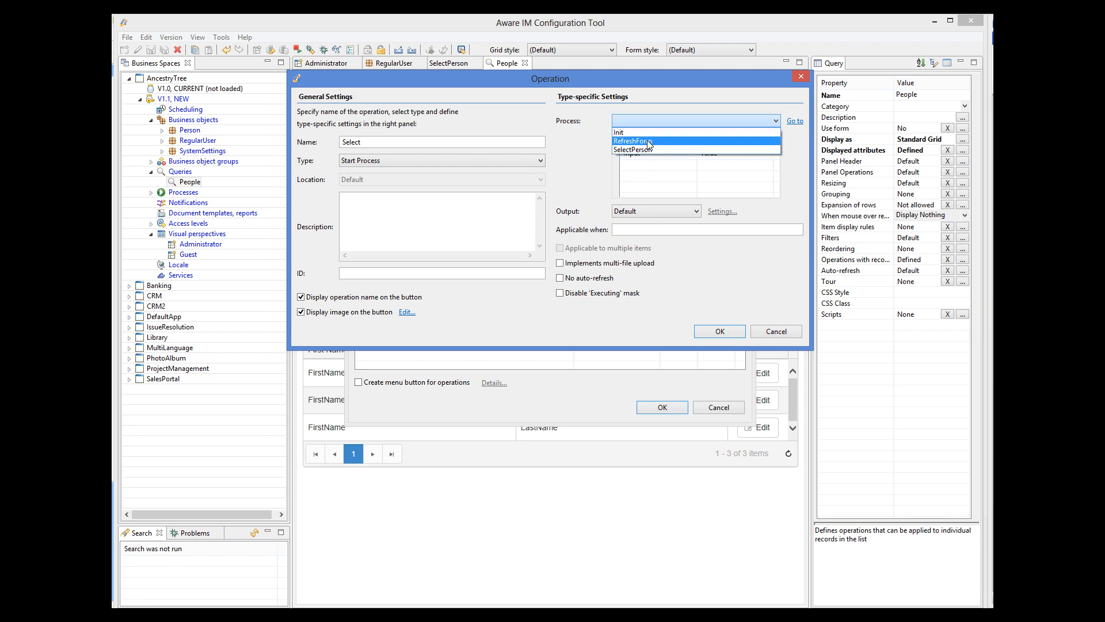
click(650, 150)
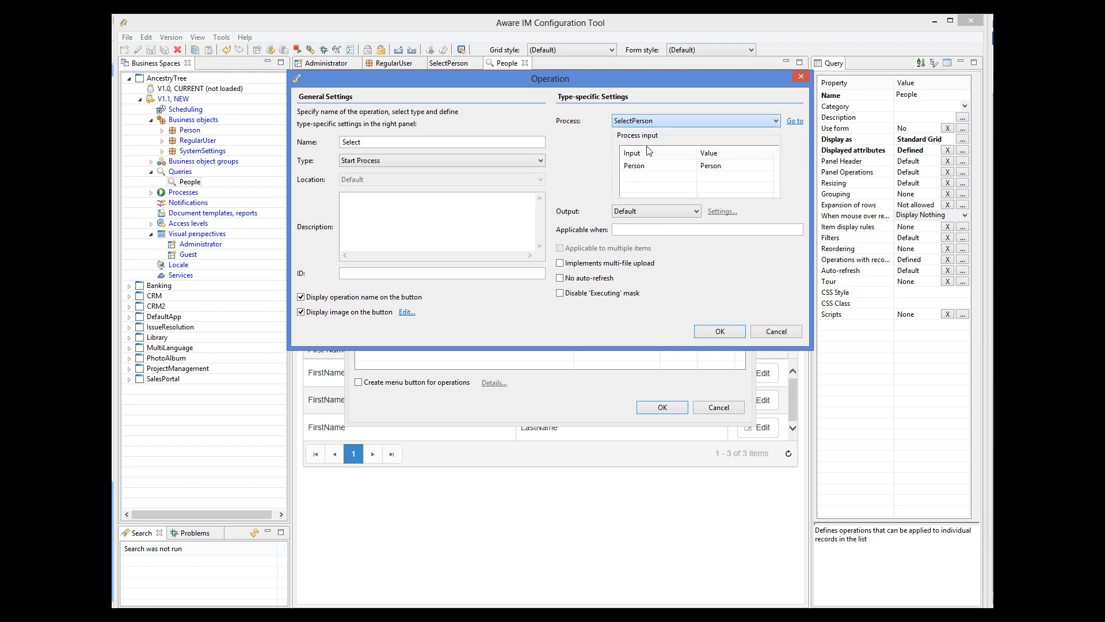
click(722, 329)
click(661, 407)
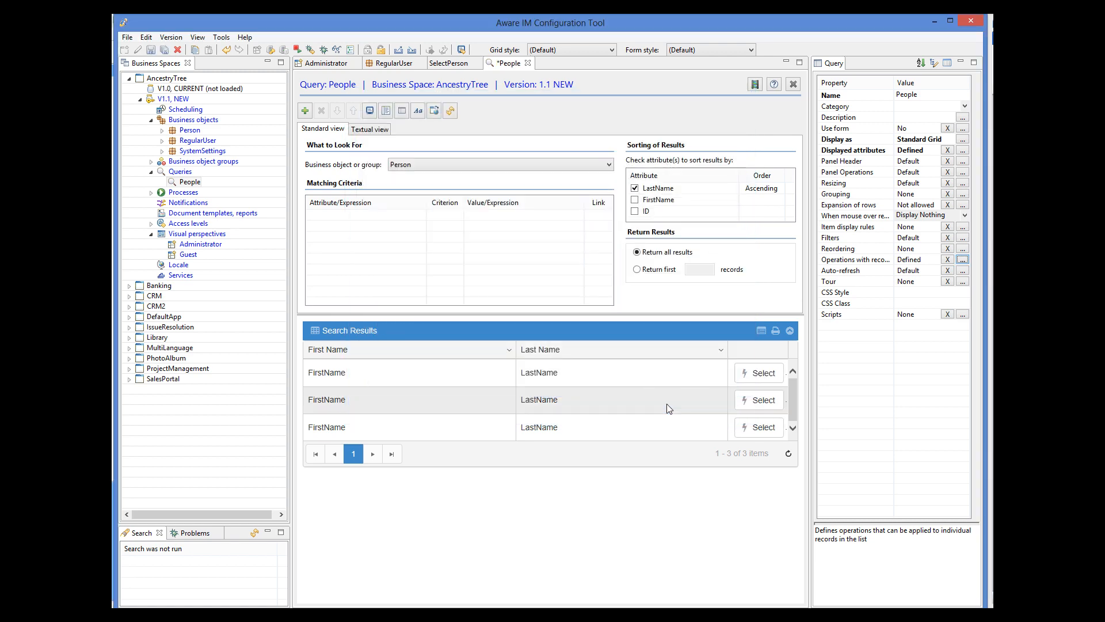
click(151, 51)
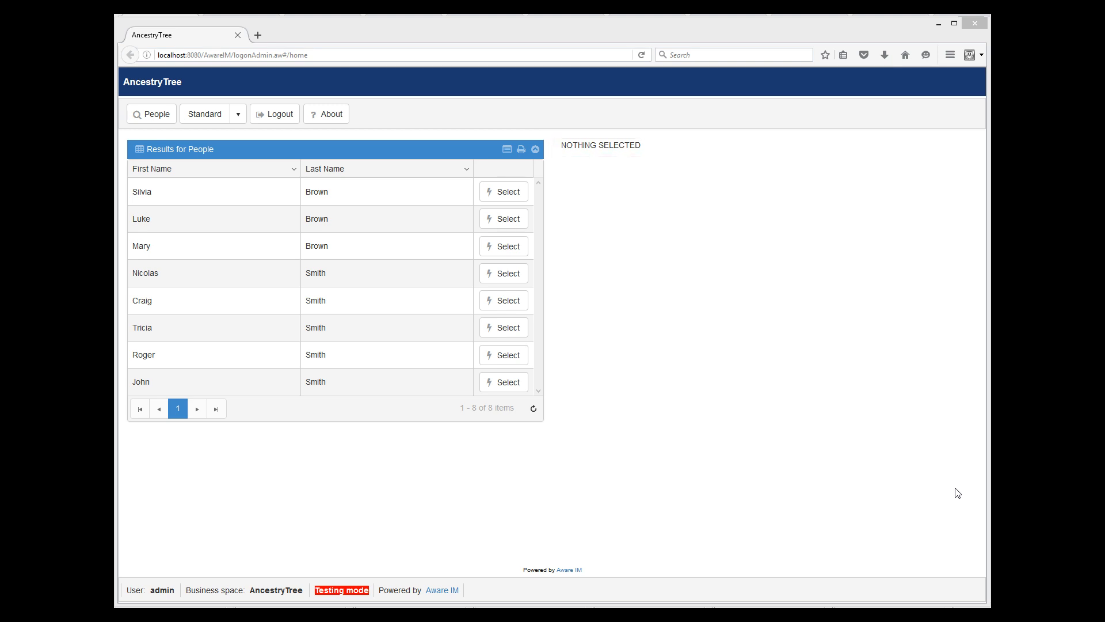
Step: Run Select on one person's row in the People results grid
click(440, 381)
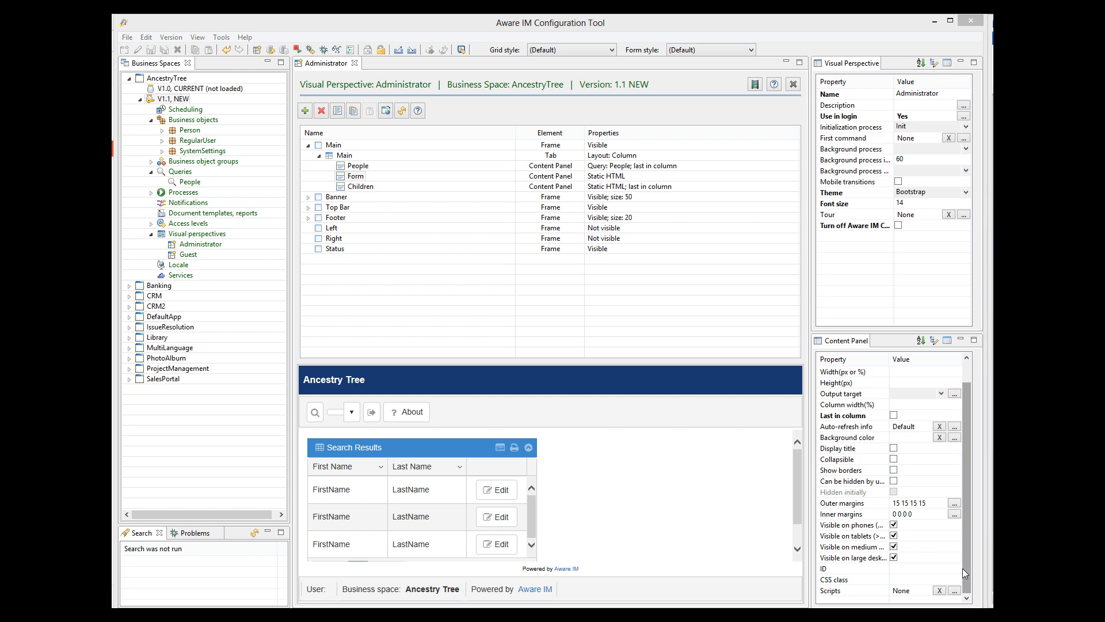
click(954, 427)
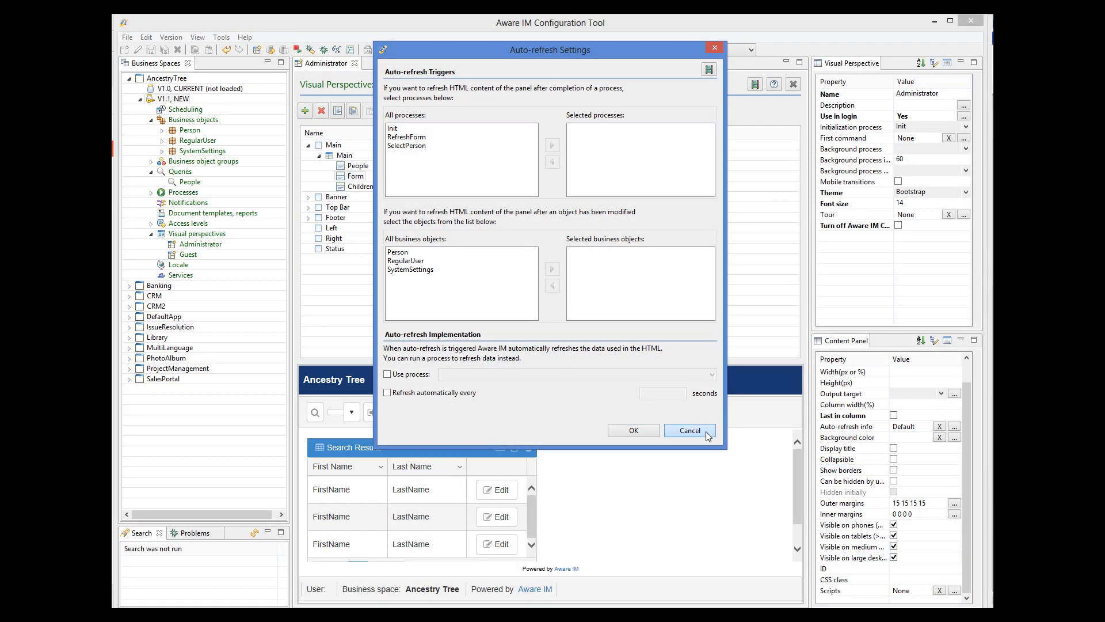
click(688, 430)
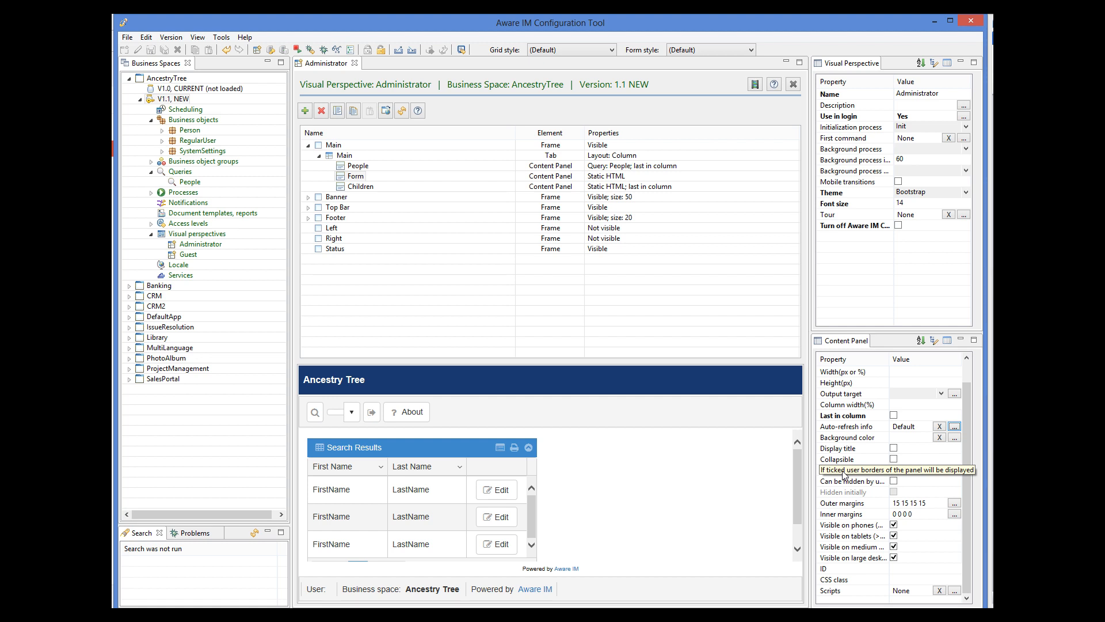
Step: Create a RefreshForm process with a Show form rule: VIEW LoggedInRegularUser.SelectedPerson, and save it
right_click(190, 193)
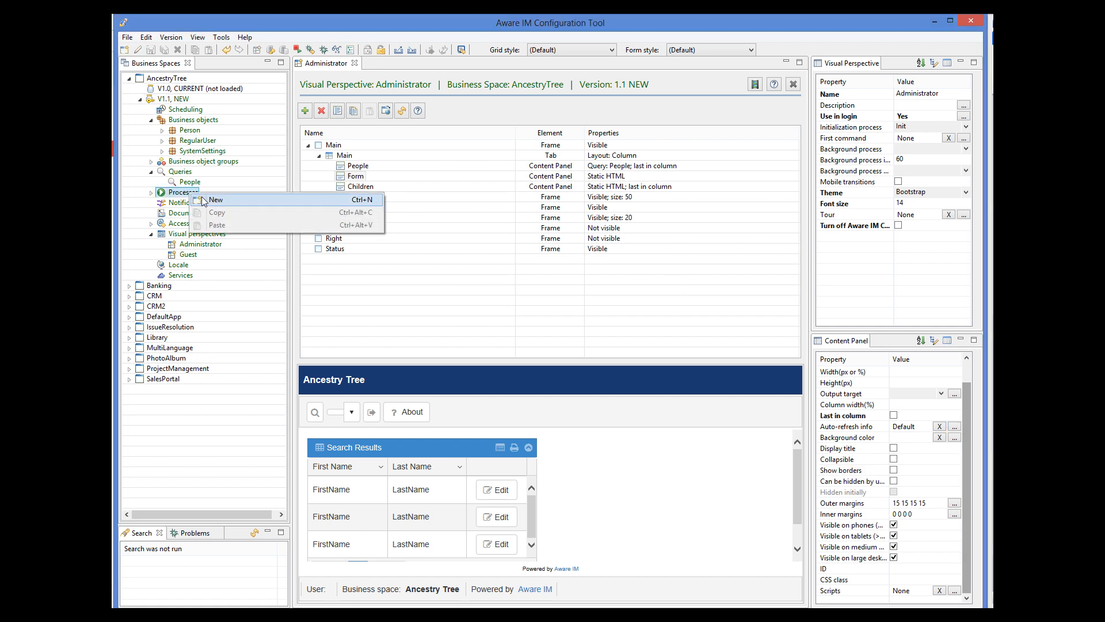
click(203, 201)
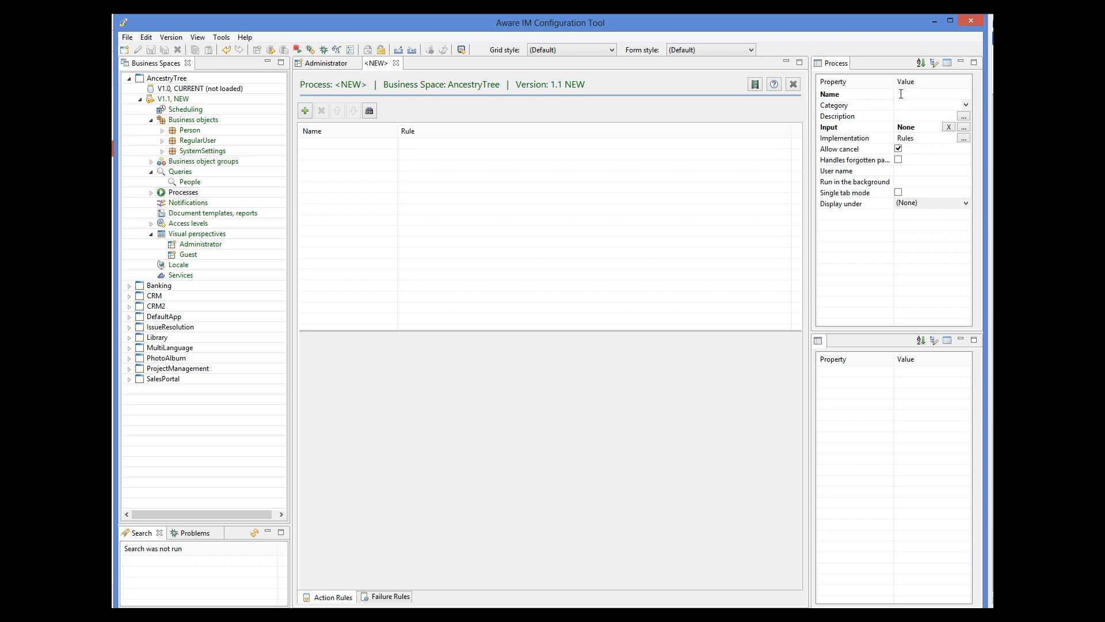
text(RefreshForm)
click(305, 111)
text(Show form)
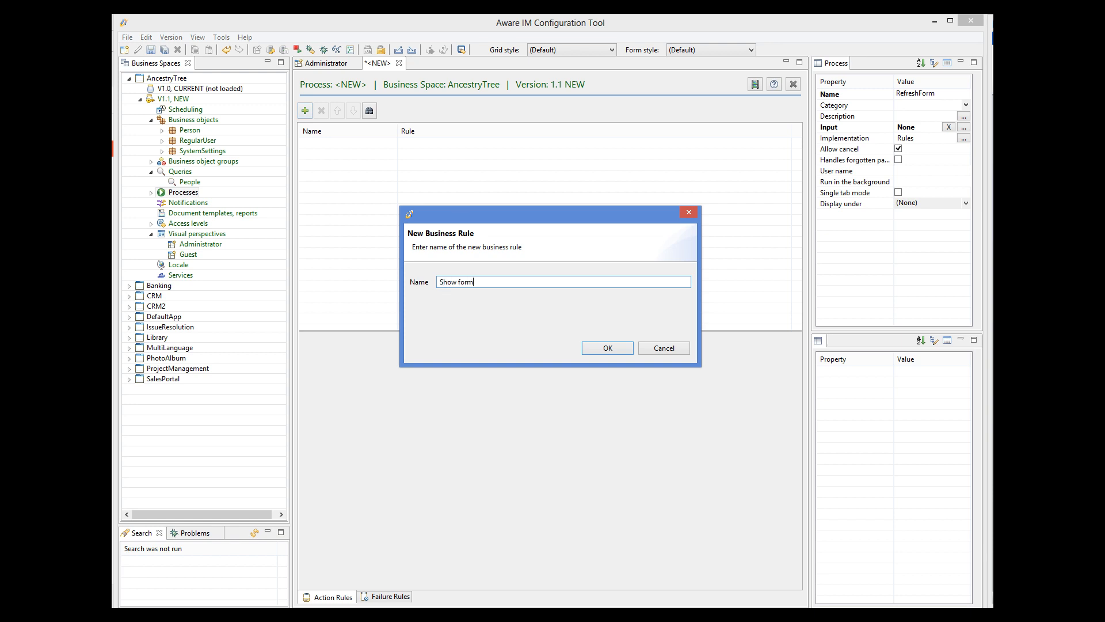
click(608, 348)
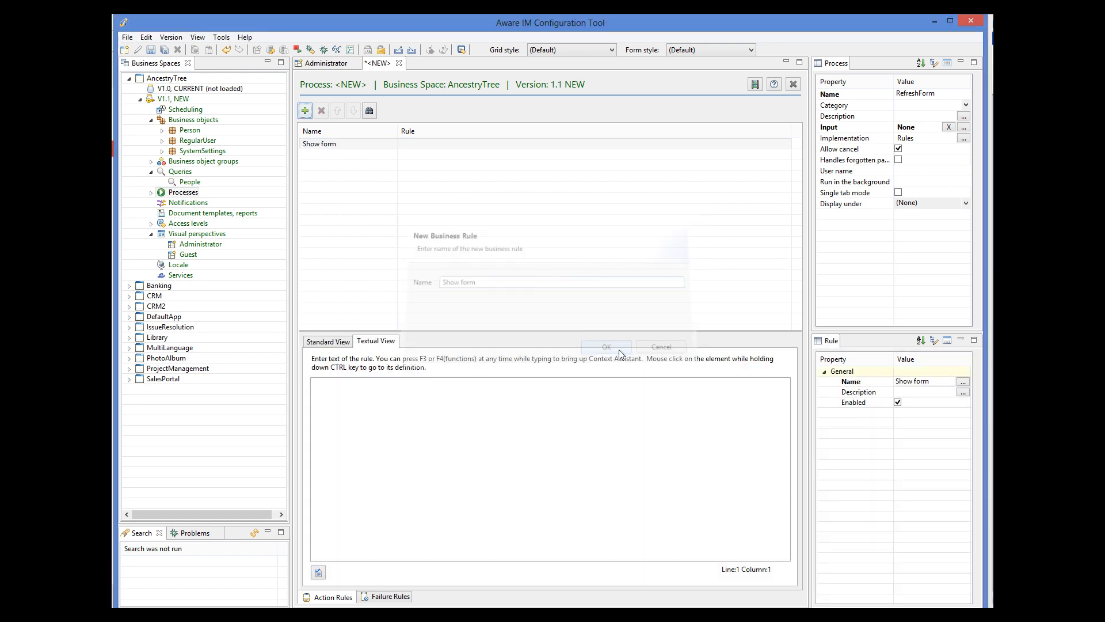
click(415, 404)
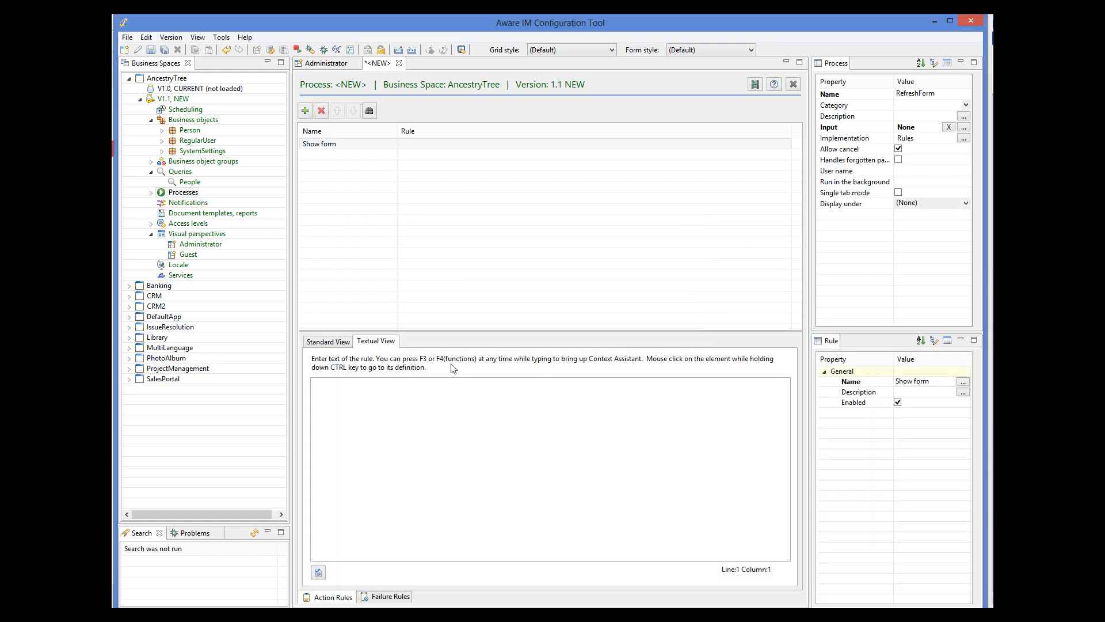
text(VIEW LoggedInRegularUser.SelectedPerson)
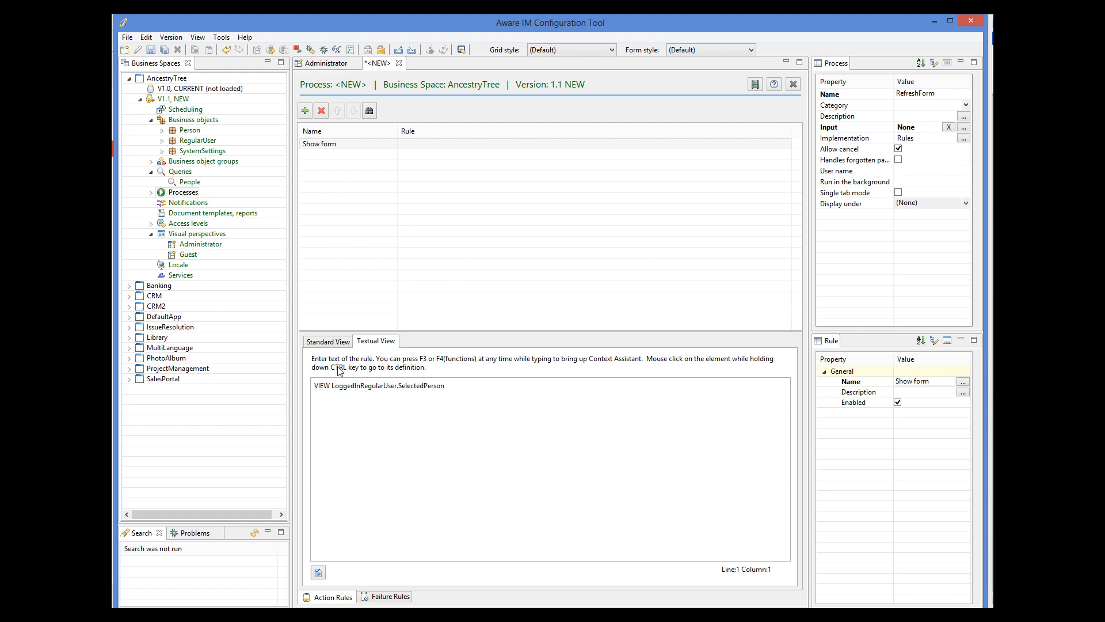
click(151, 50)
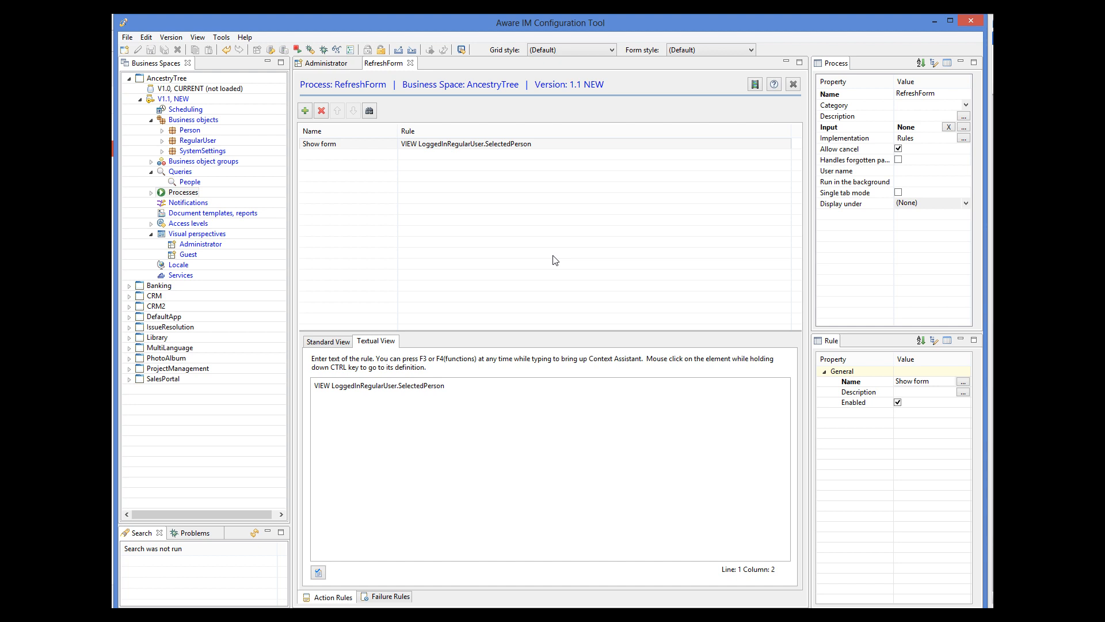
click(329, 65)
Step: Make the Form panel auto-refresh after SelectPerson using RefreshForm, then save the perspective
click(354, 176)
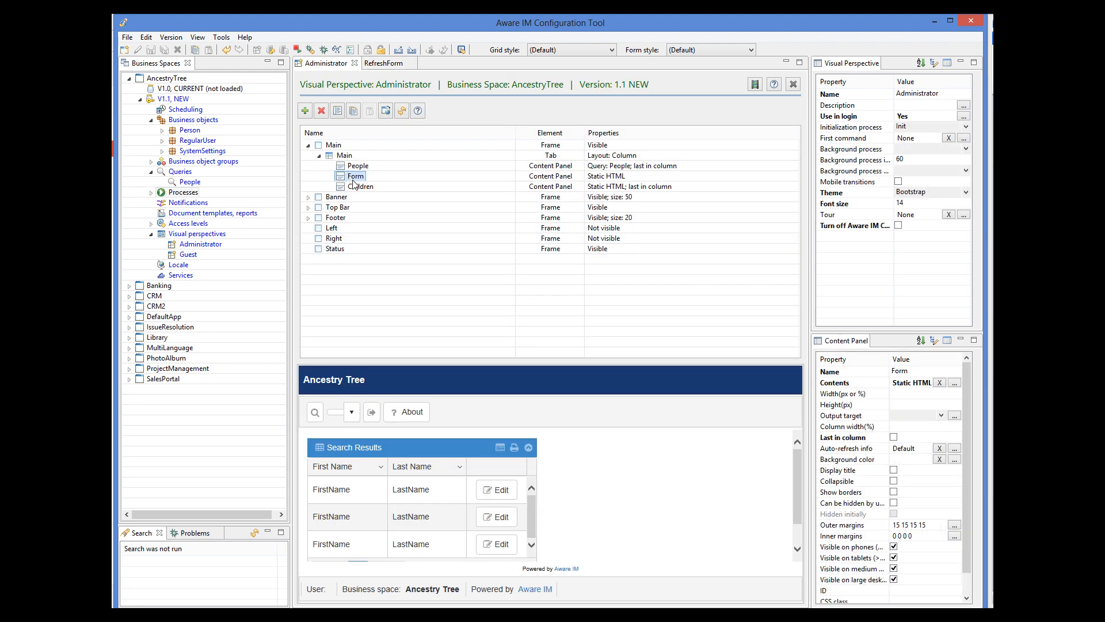
click(954, 449)
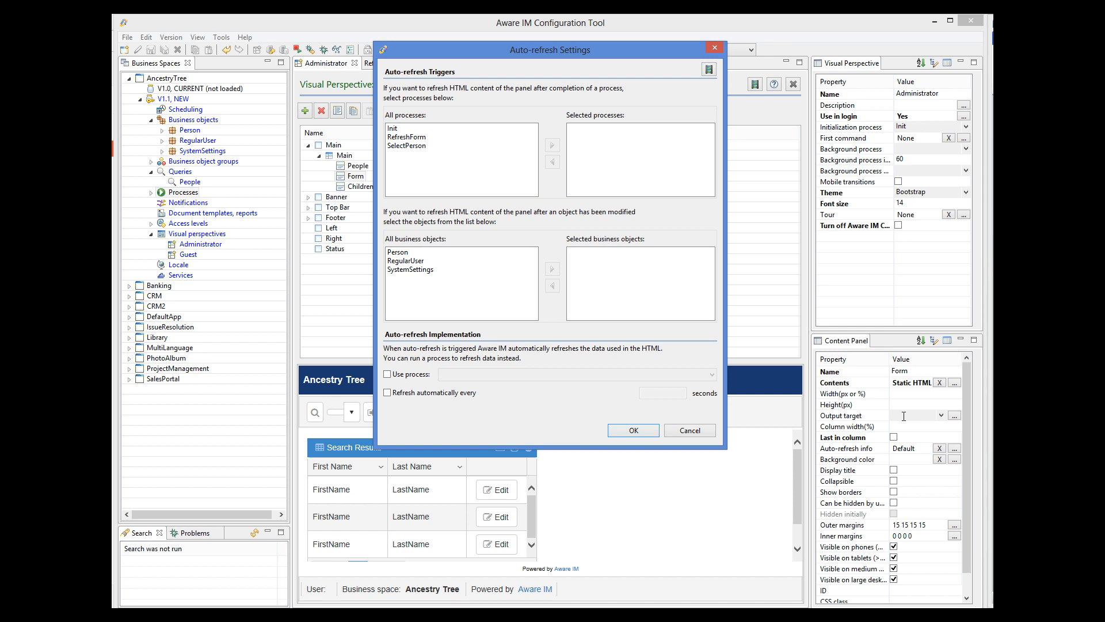
click(418, 146)
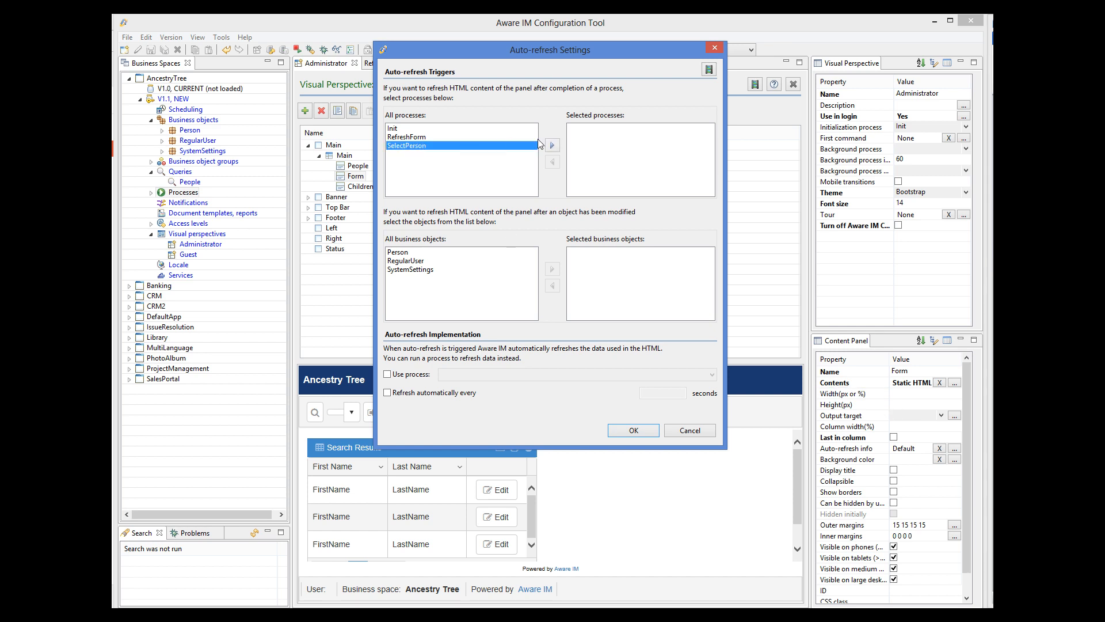
click(552, 145)
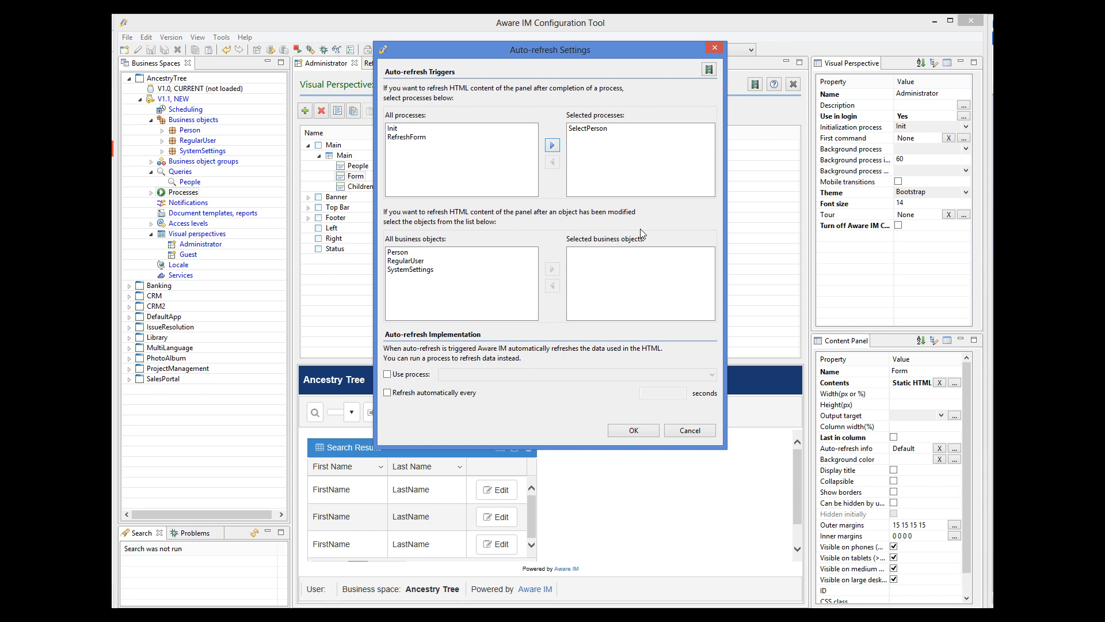
click(398, 377)
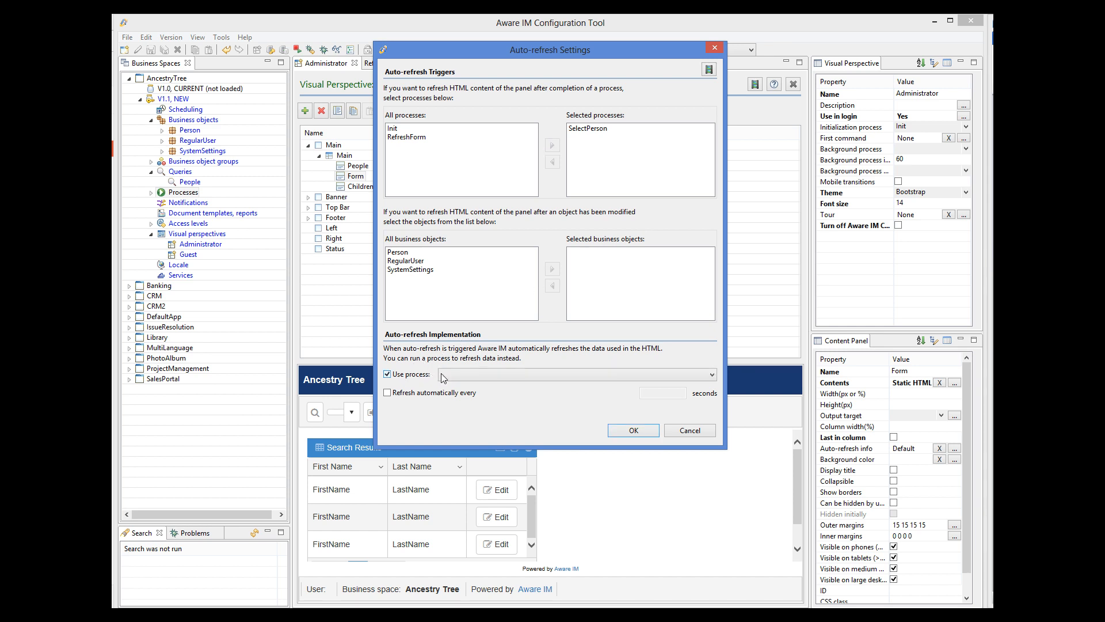
click(443, 378)
click(500, 406)
click(628, 433)
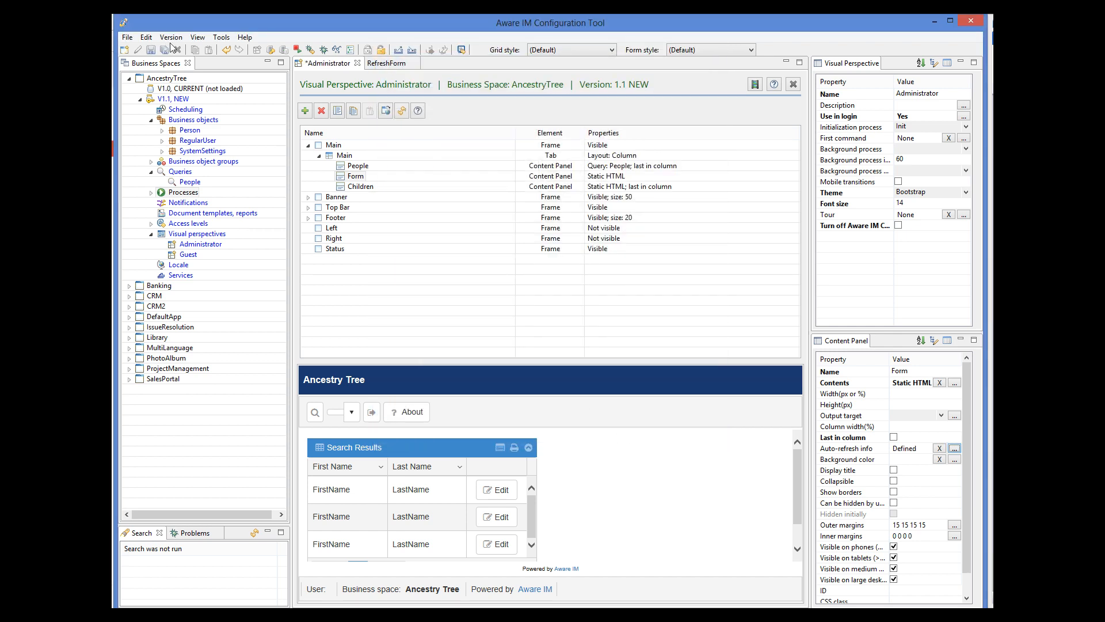
click(151, 50)
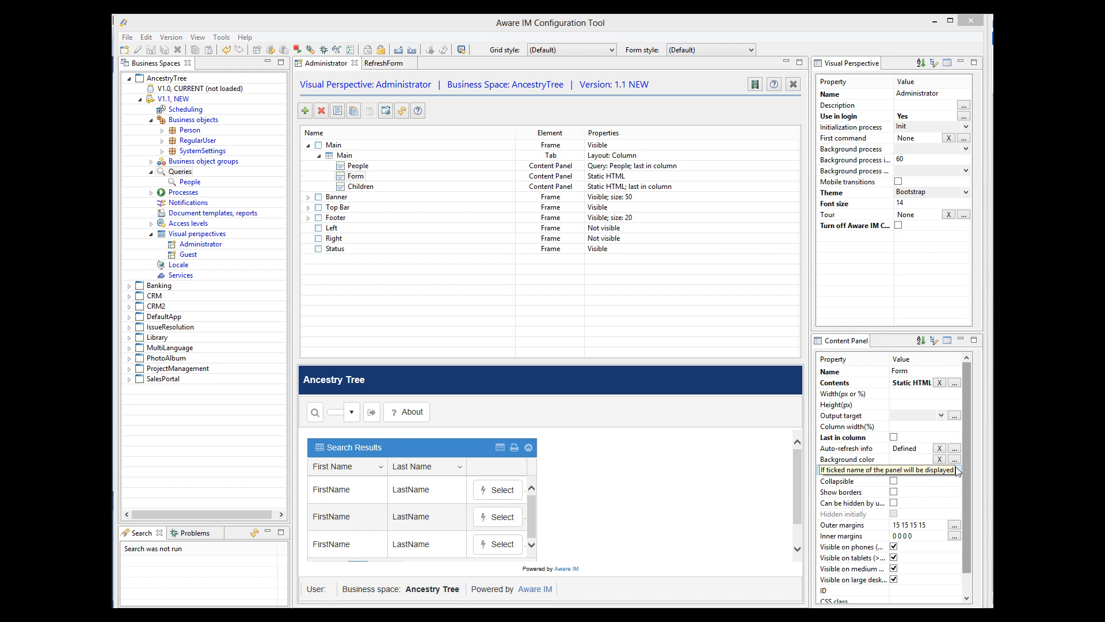
Step: Create a Children query: FIND Person WHERE Person IN LoggedInRegularUser.SelectedPerson.Children
right_click(190, 172)
click(214, 178)
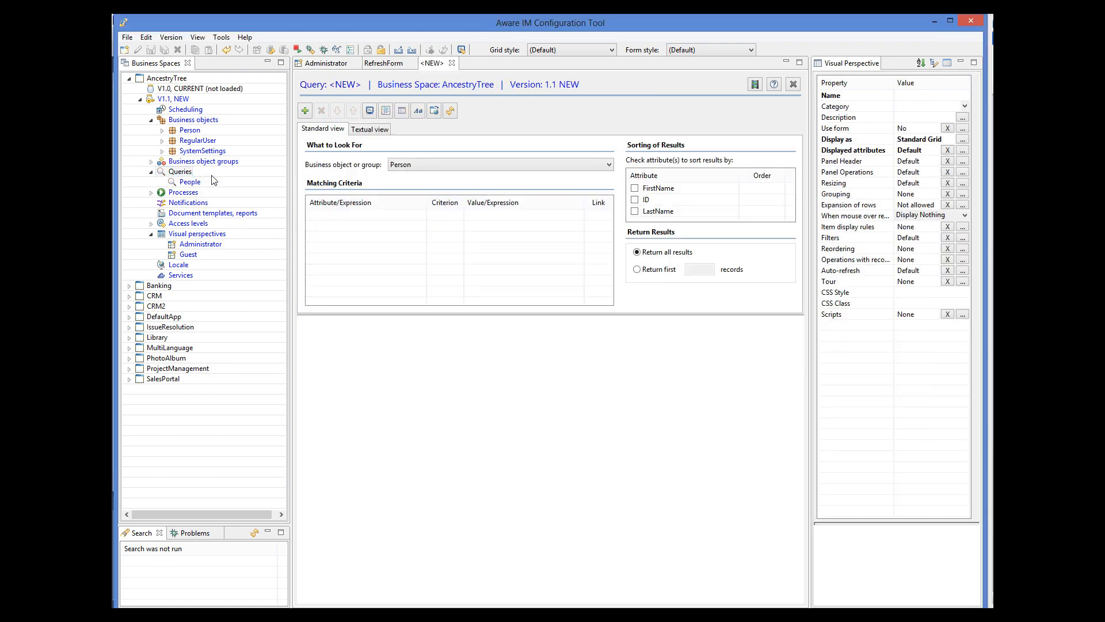
click(942, 96)
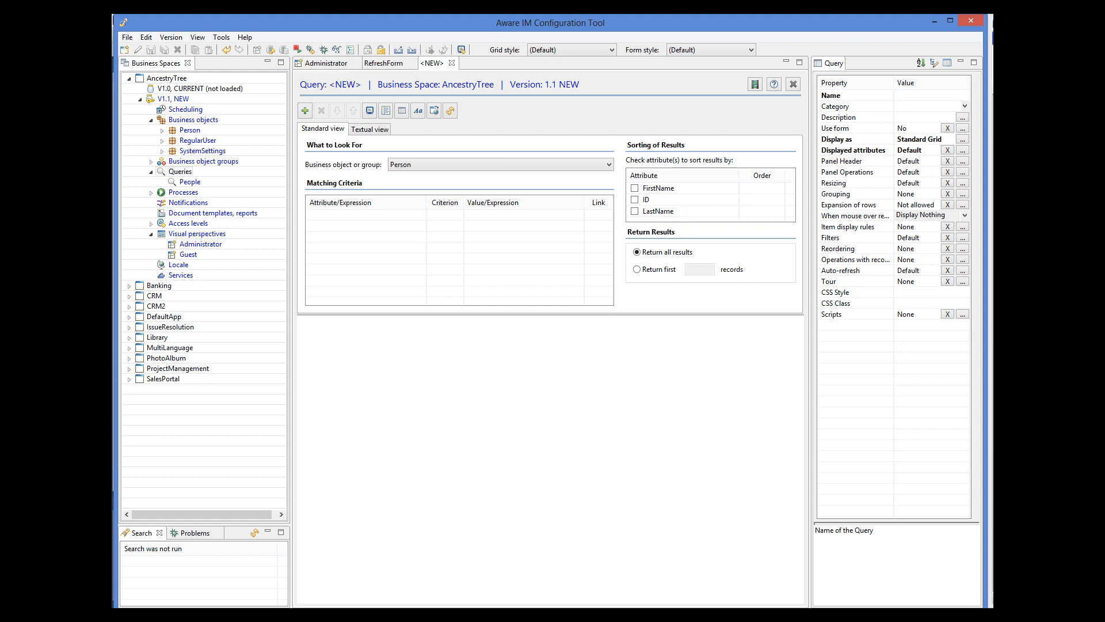
text(Children)
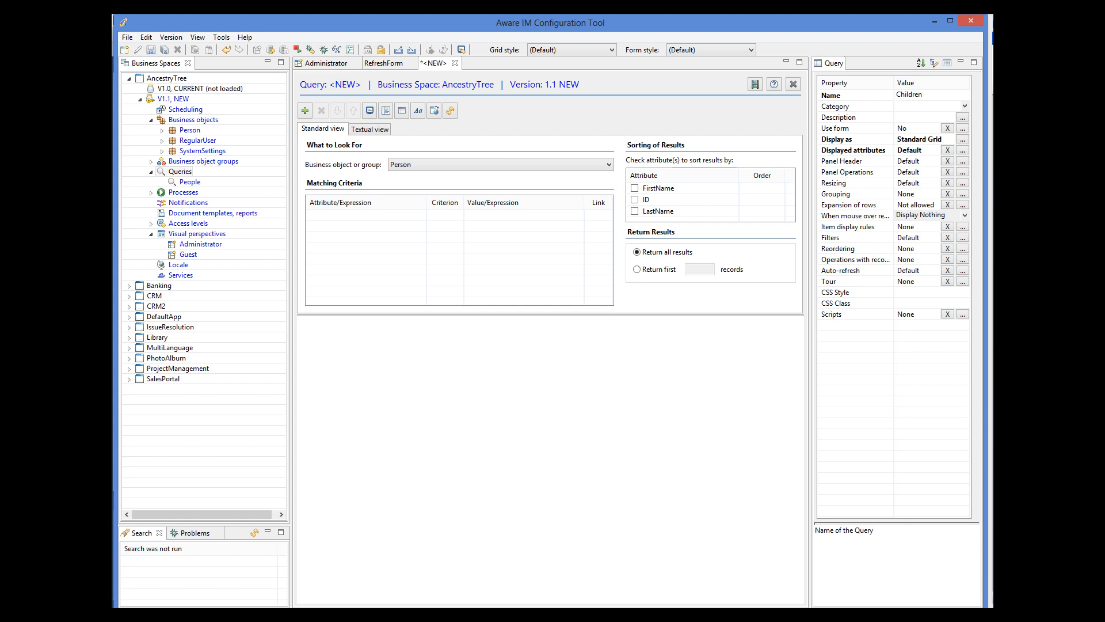
click(377, 129)
drag(388, 144, 301, 143)
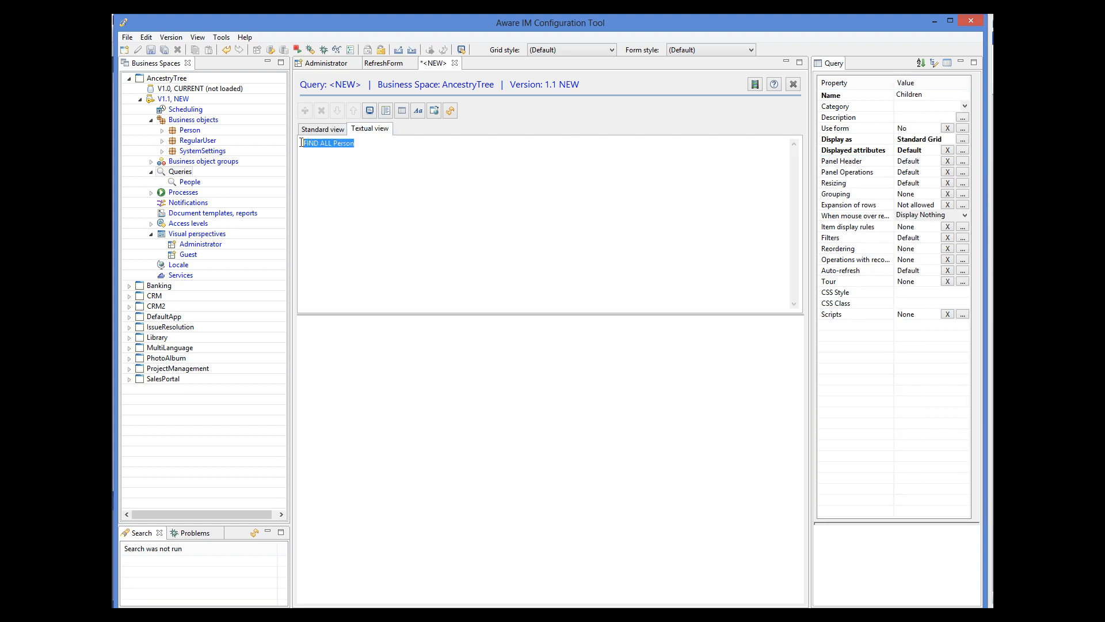
key(ctrl+v)
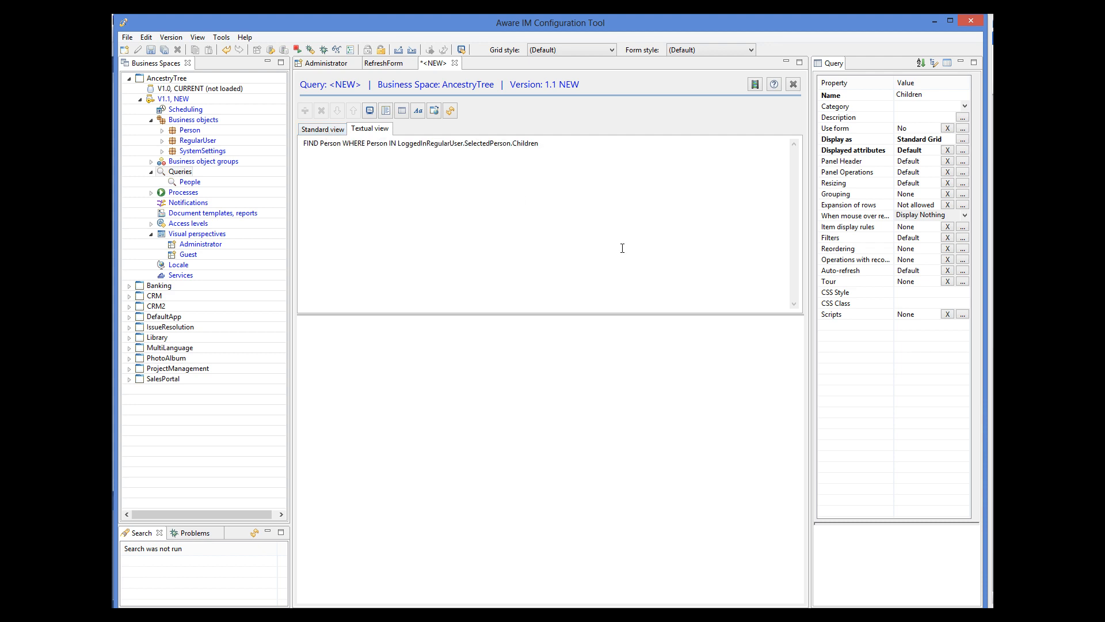
Step: Show FirstName and LastName in the query's results grid and save it
click(963, 150)
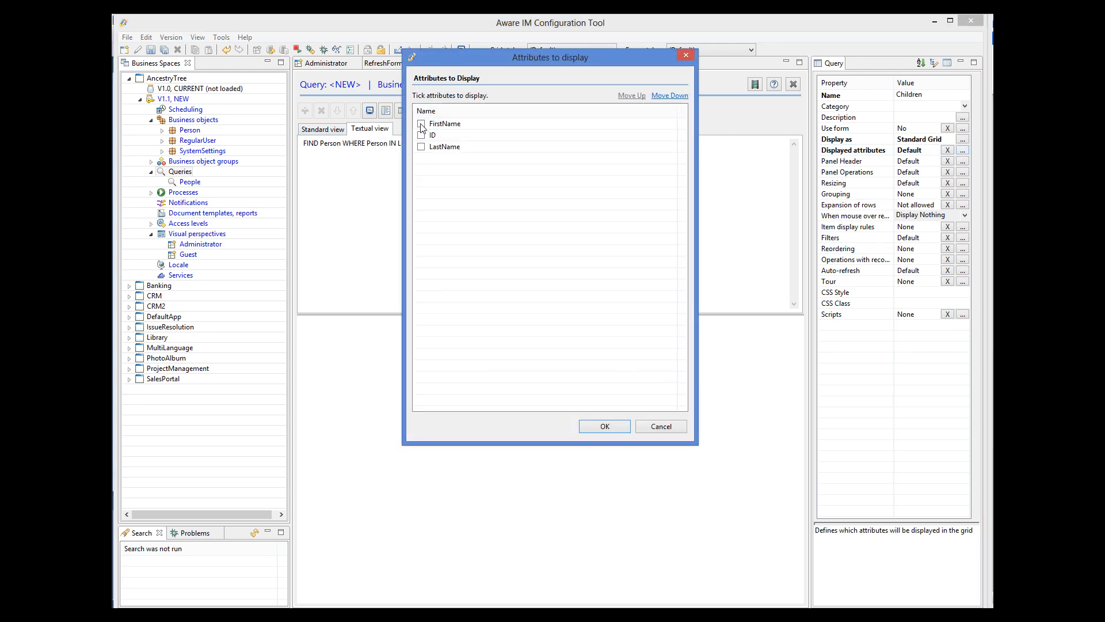
click(421, 124)
click(421, 147)
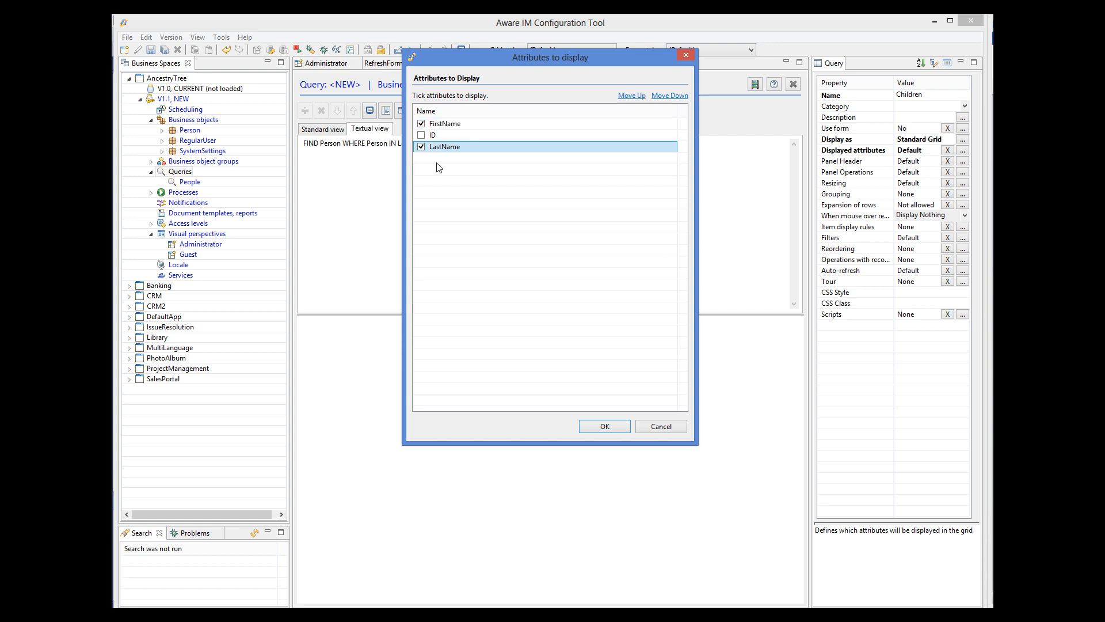
click(605, 427)
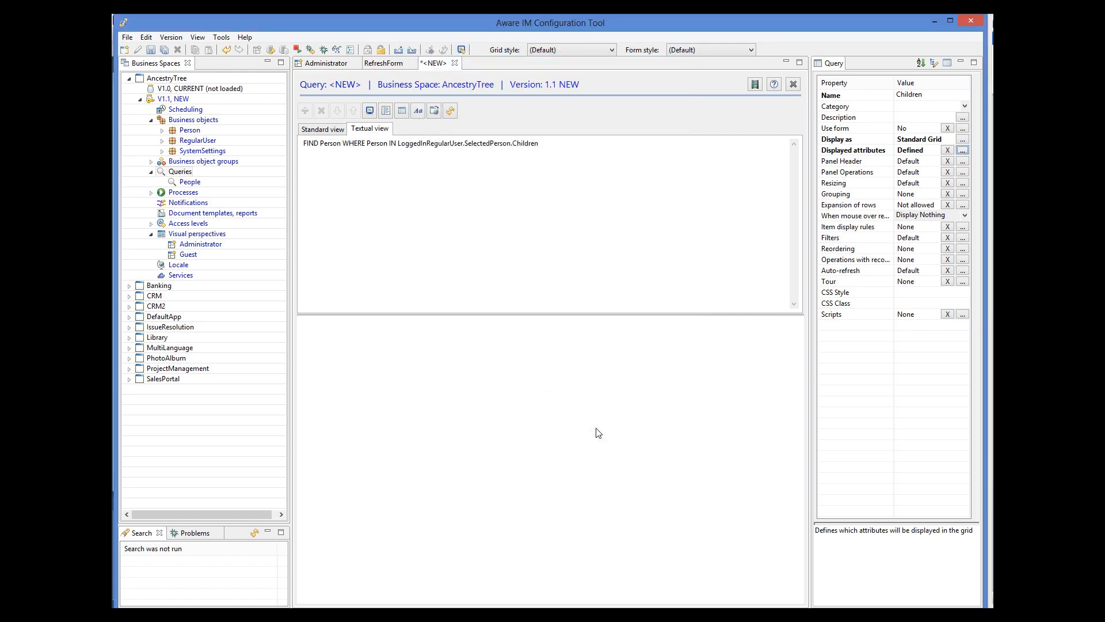
click(151, 50)
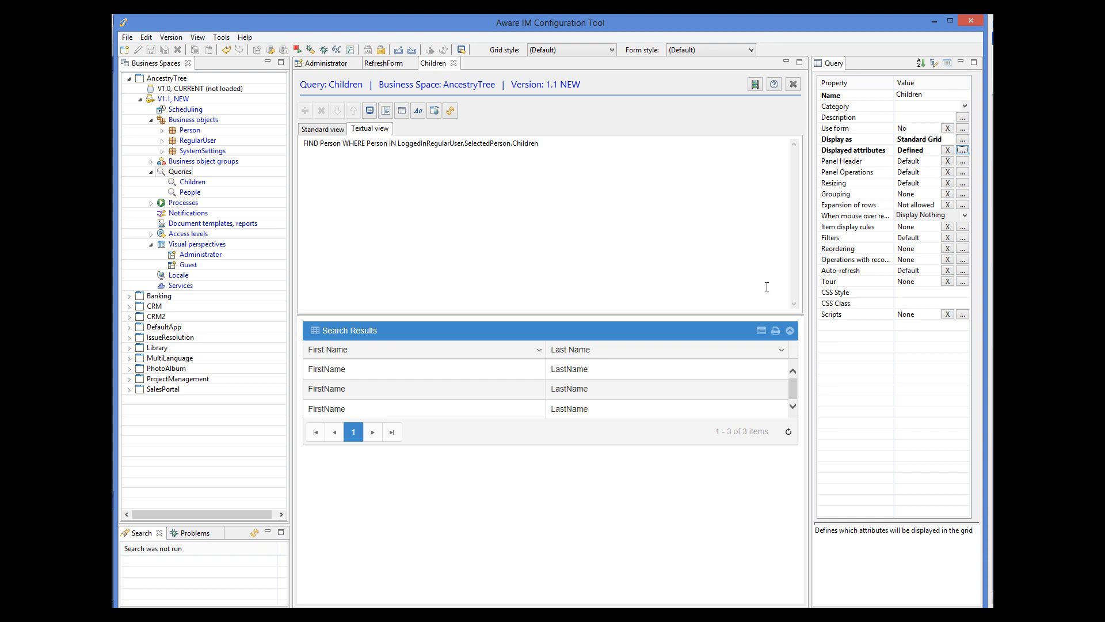
Step: Create a RefreshChildren process with a Display query rule reading DISPLAY Children, and save it
right_click(190, 204)
click(210, 212)
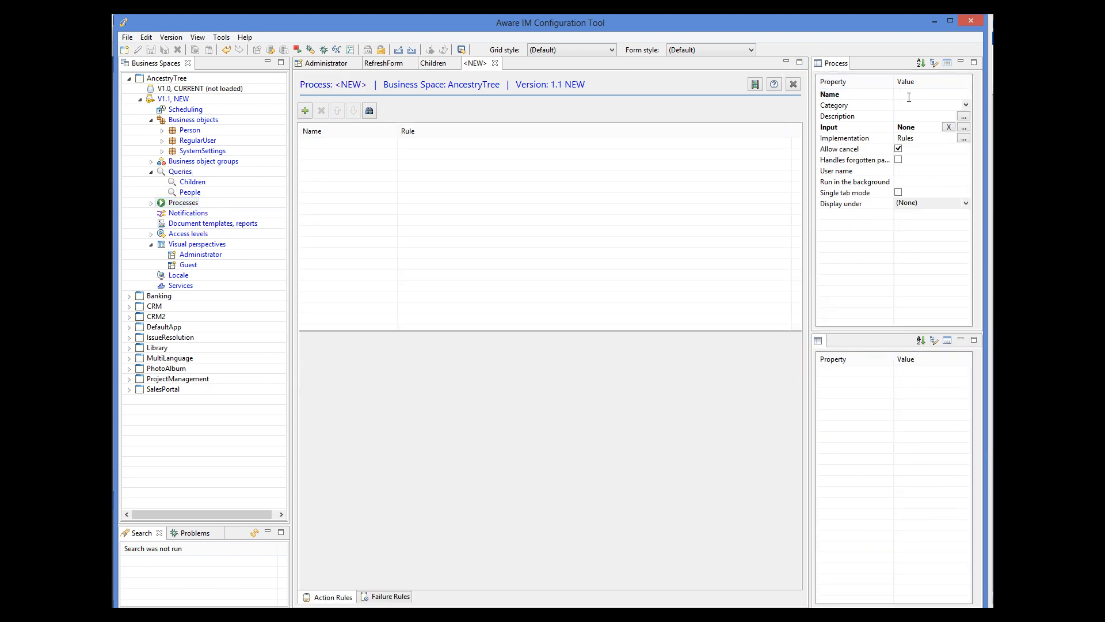
text(RefreshChildren)
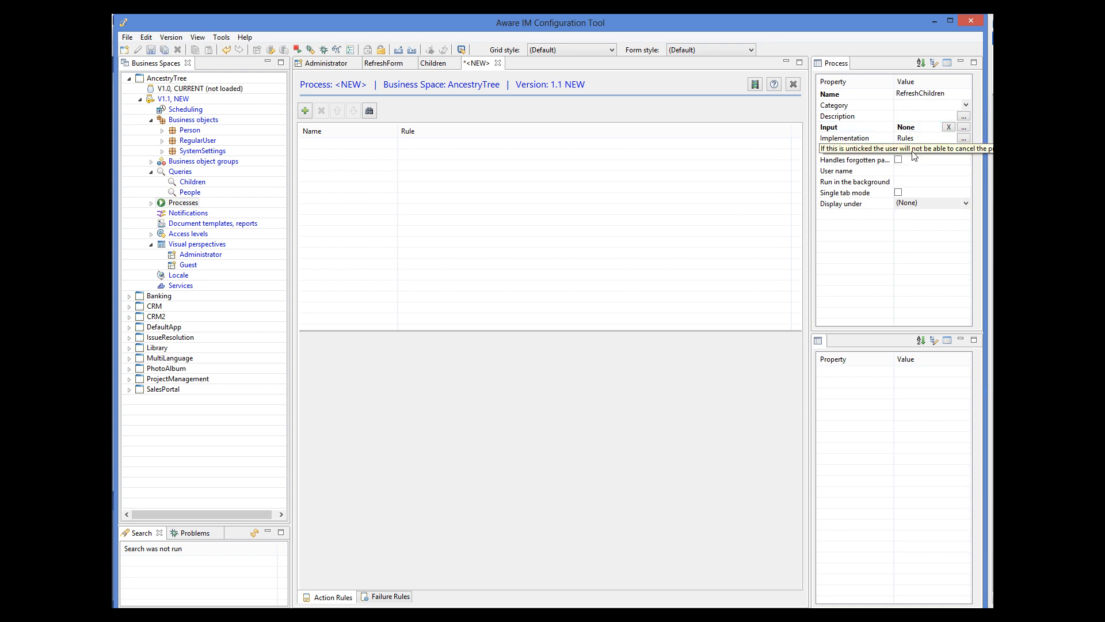
click(306, 110)
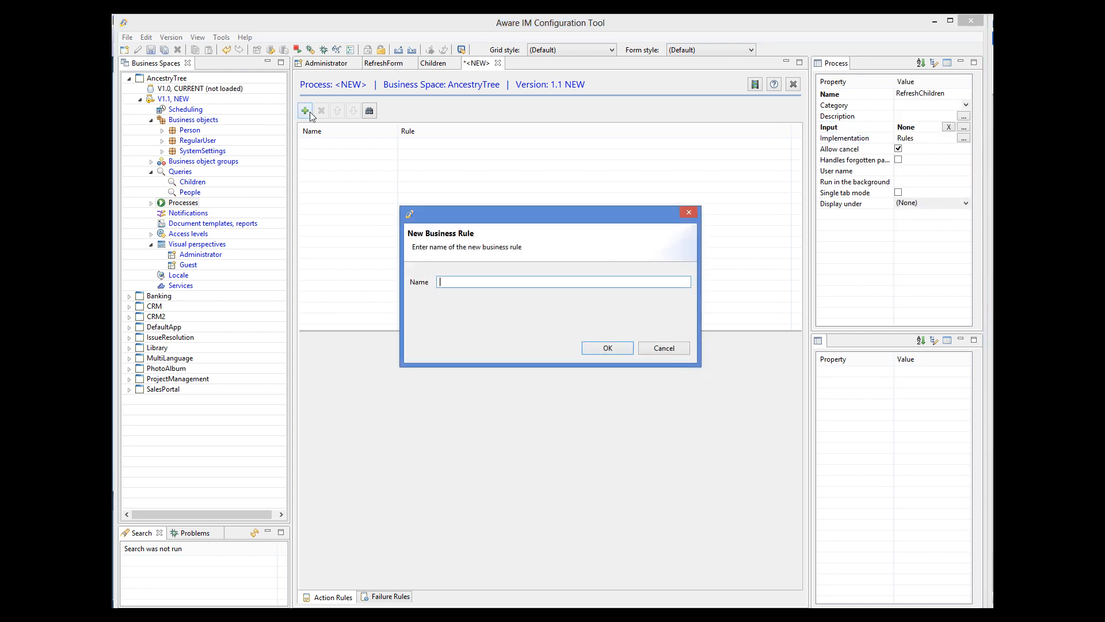
text(Display query)
click(597, 348)
click(393, 381)
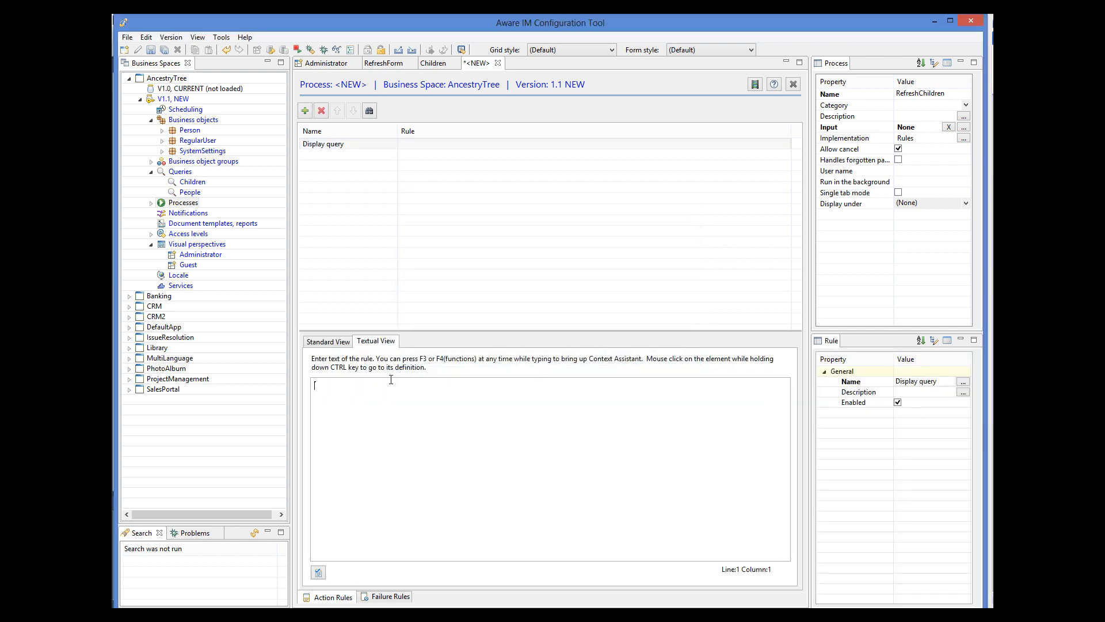
text(DISPLAY Children)
click(318, 571)
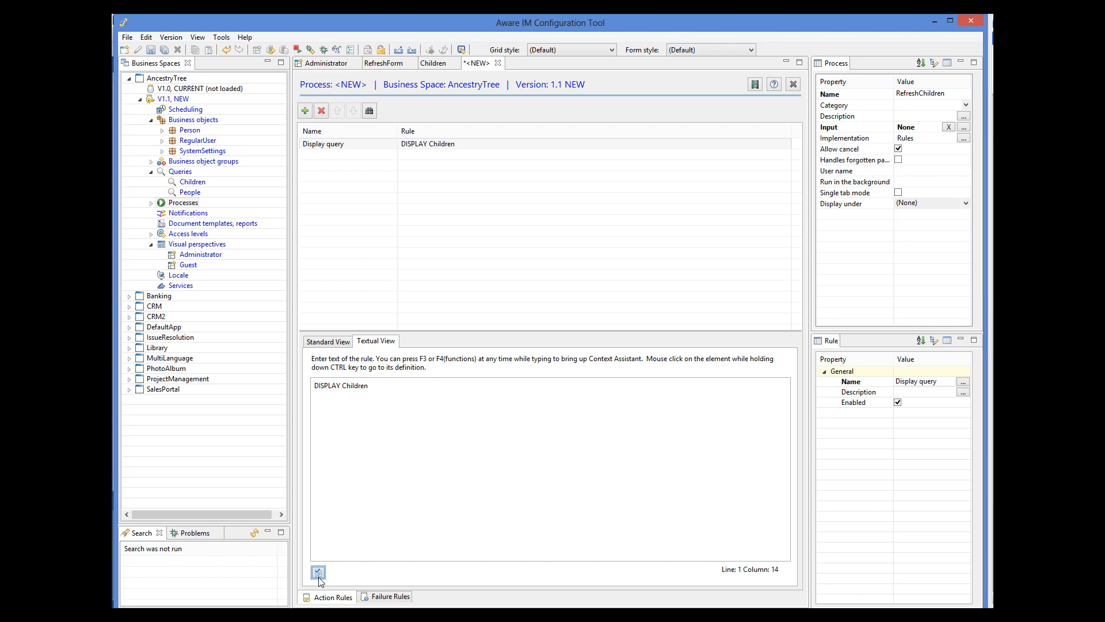
click(151, 50)
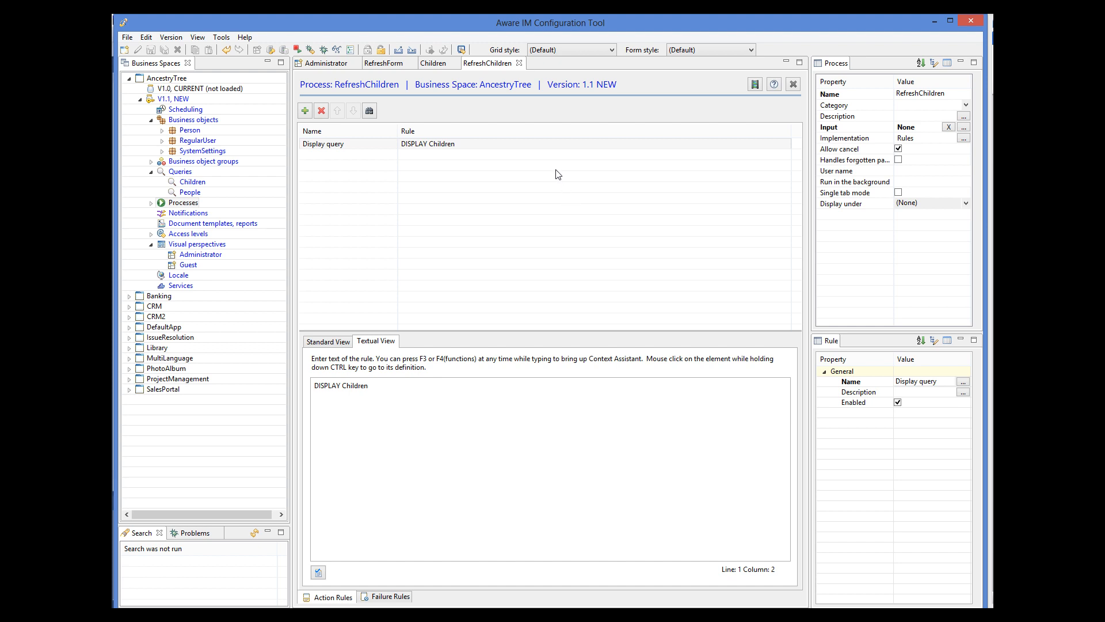
click(336, 63)
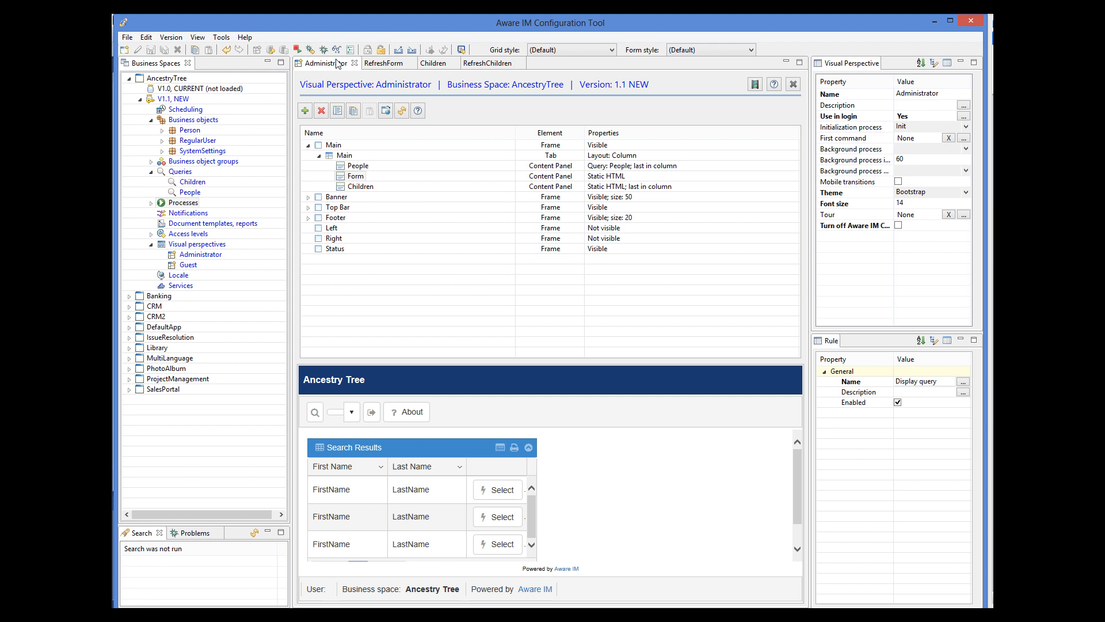
Step: Make the Children panel auto-refresh after SelectPerson via RefreshChildren, then save the perspective
click(362, 188)
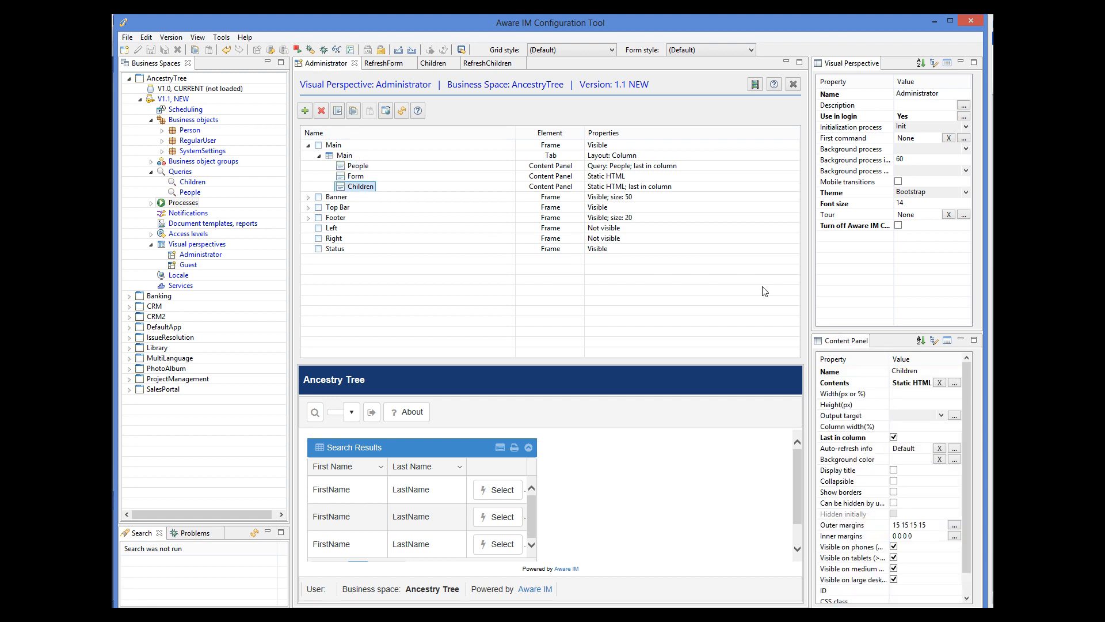
click(954, 449)
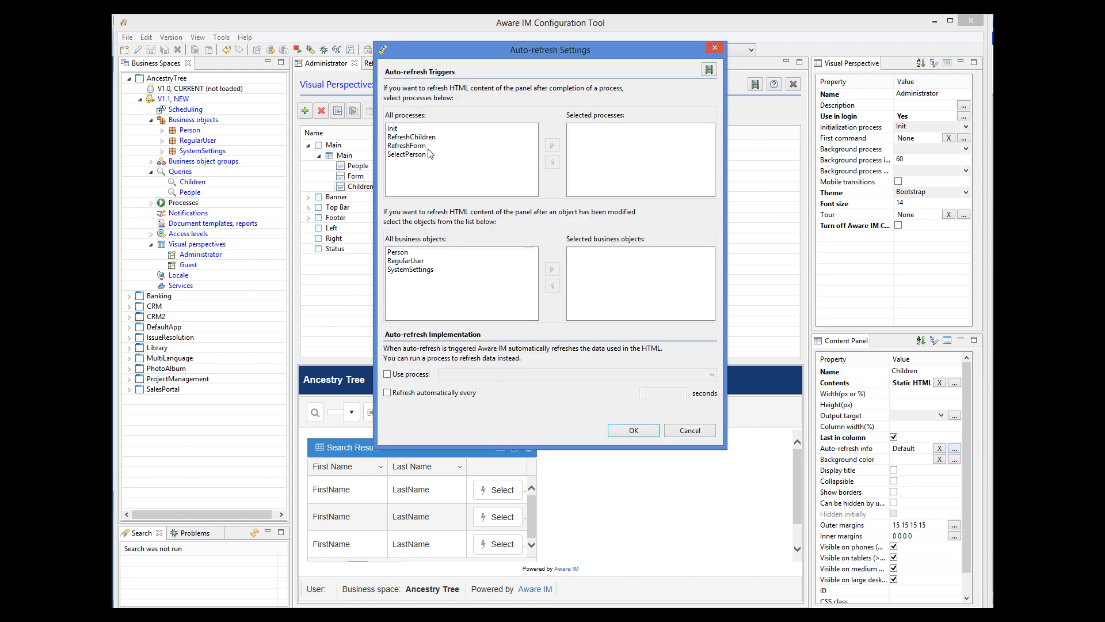
click(458, 155)
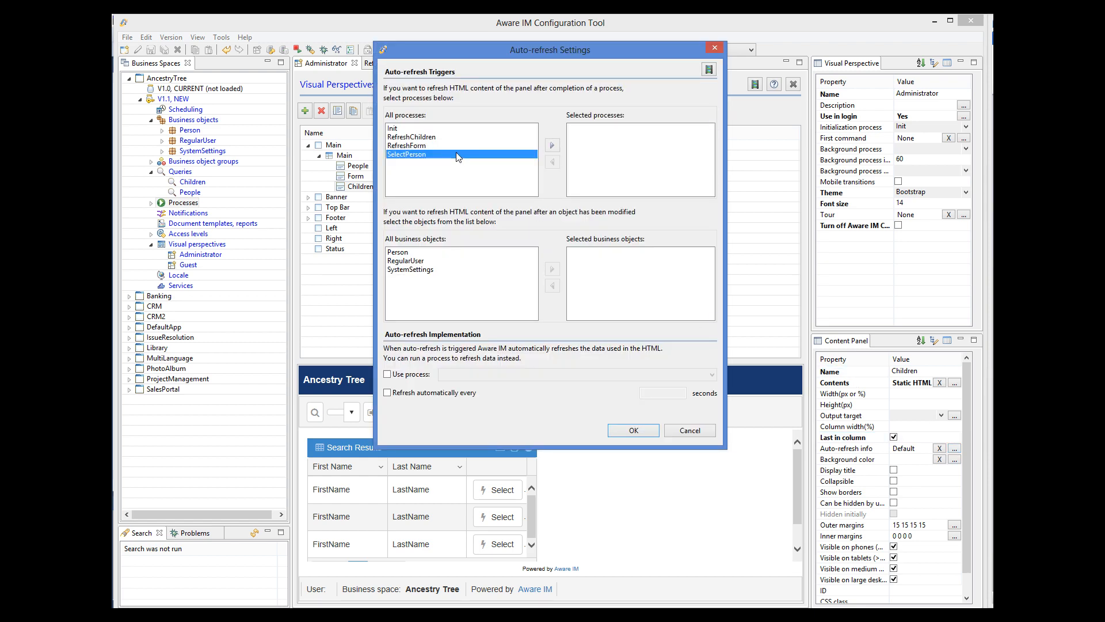
click(552, 145)
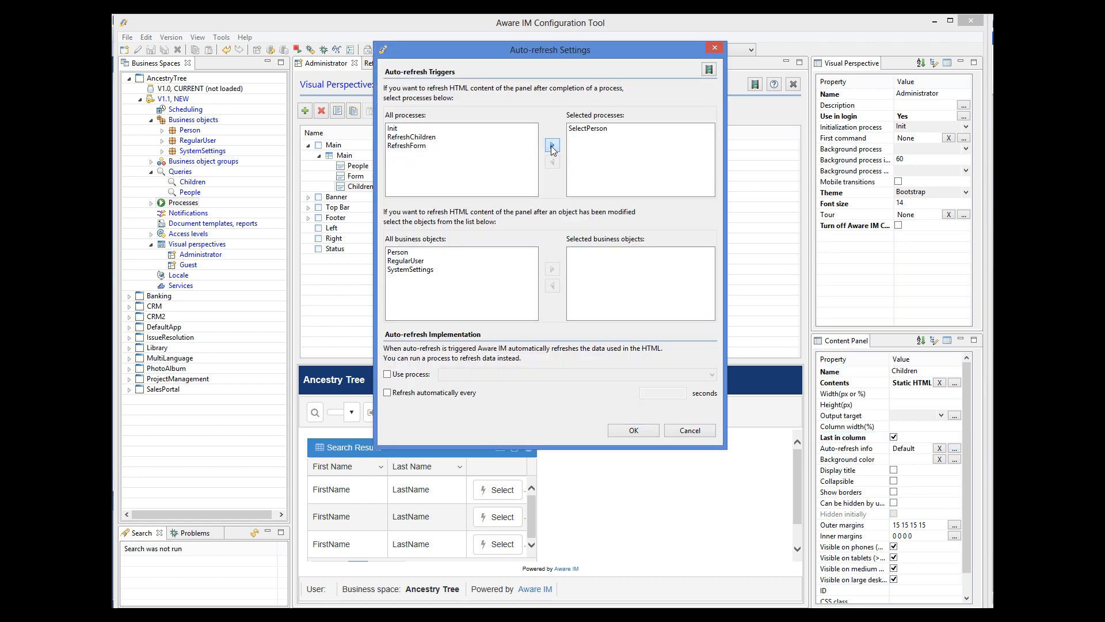
click(387, 374)
click(473, 375)
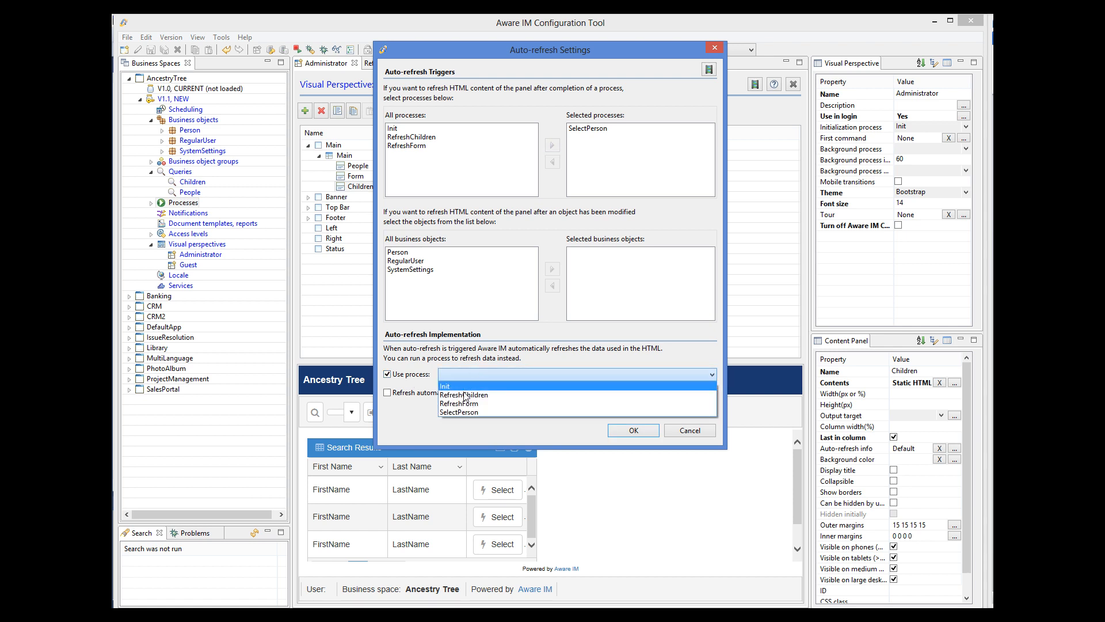
click(469, 386)
click(637, 433)
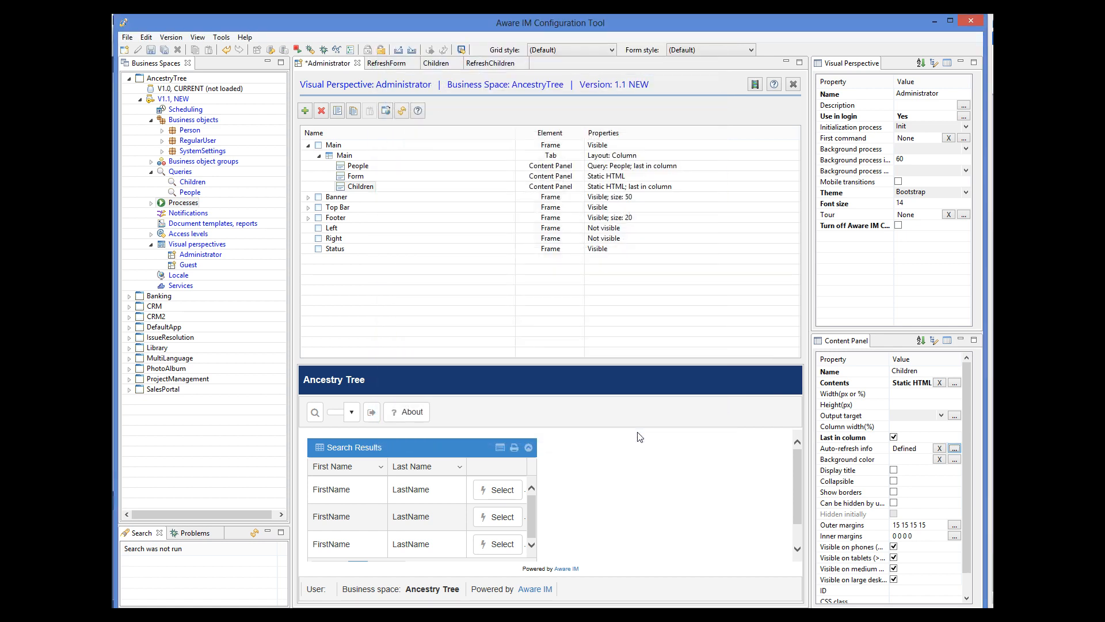
click(149, 50)
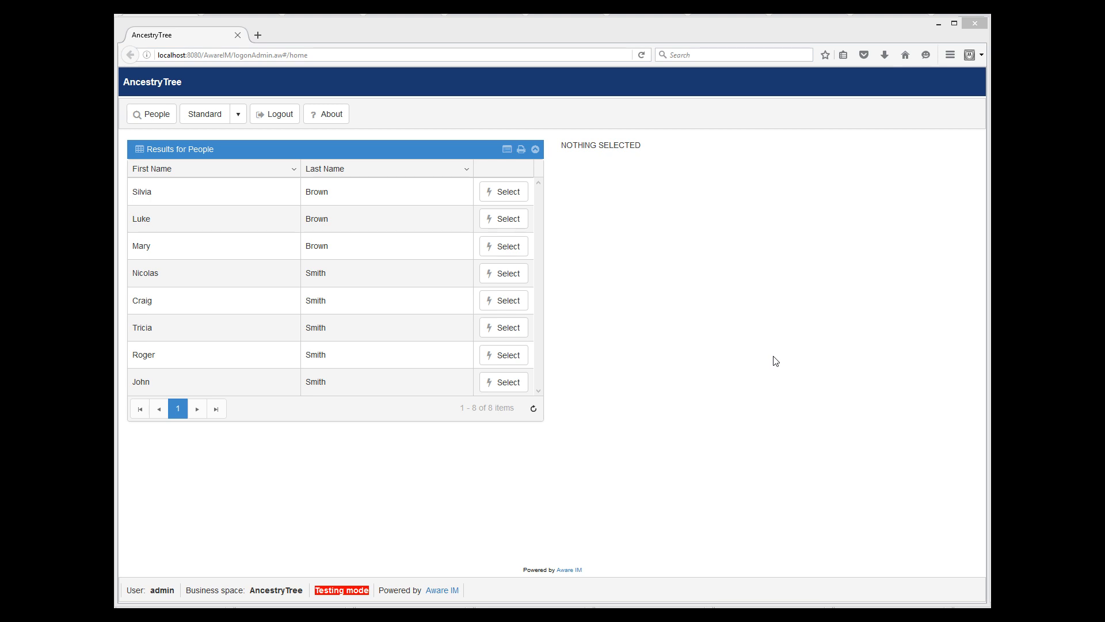
click(483, 385)
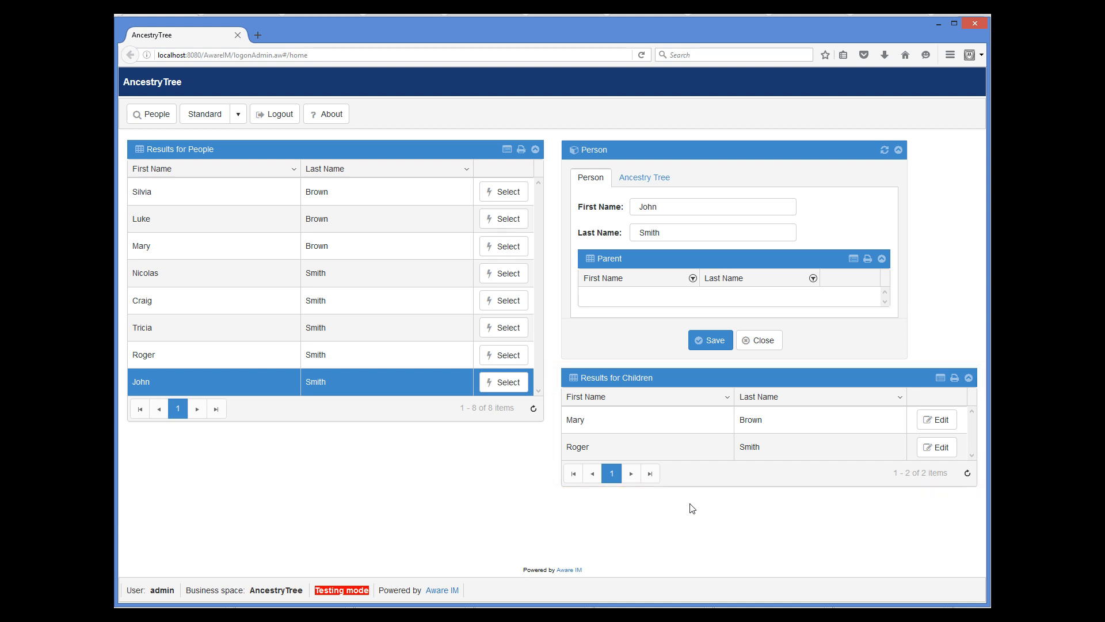
click(439, 361)
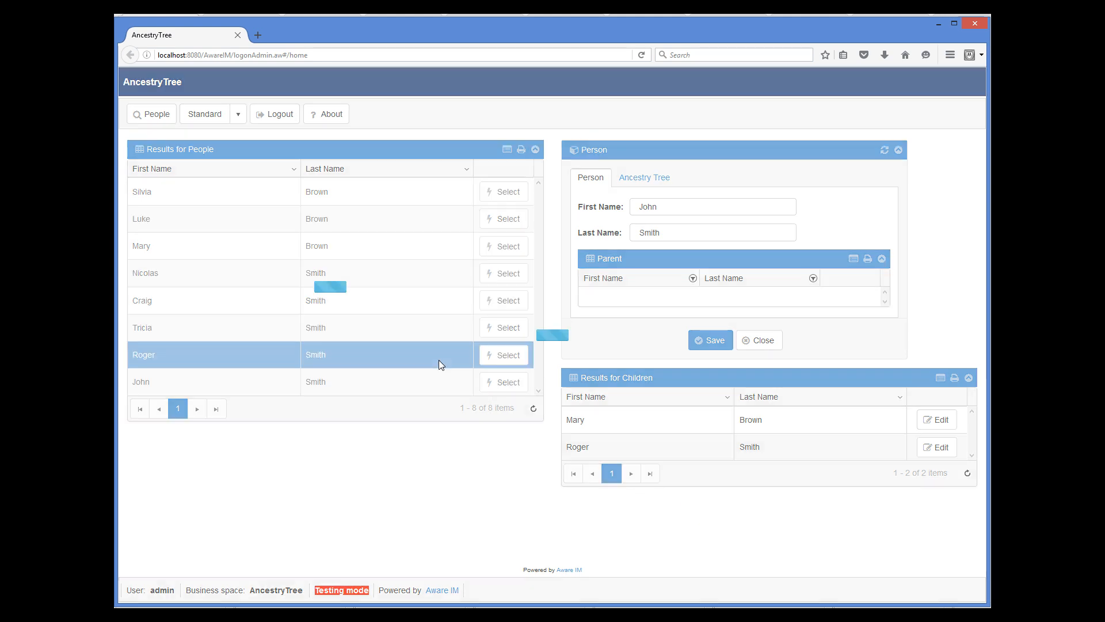